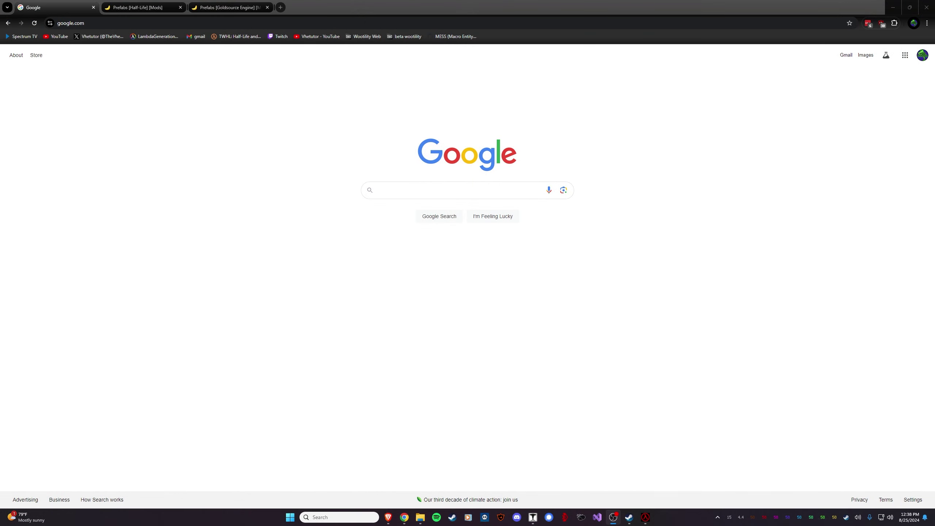
# Search Google for twhl, open the TWHL site at twhl.info and look over its home page
pyautogui.click(411, 186)
pyautogui.write('twhl')
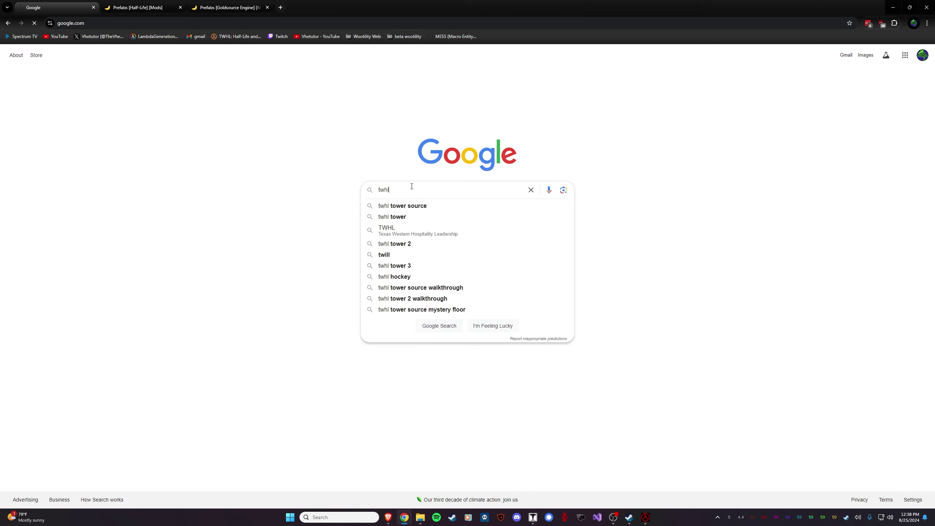
pyautogui.press('Return')
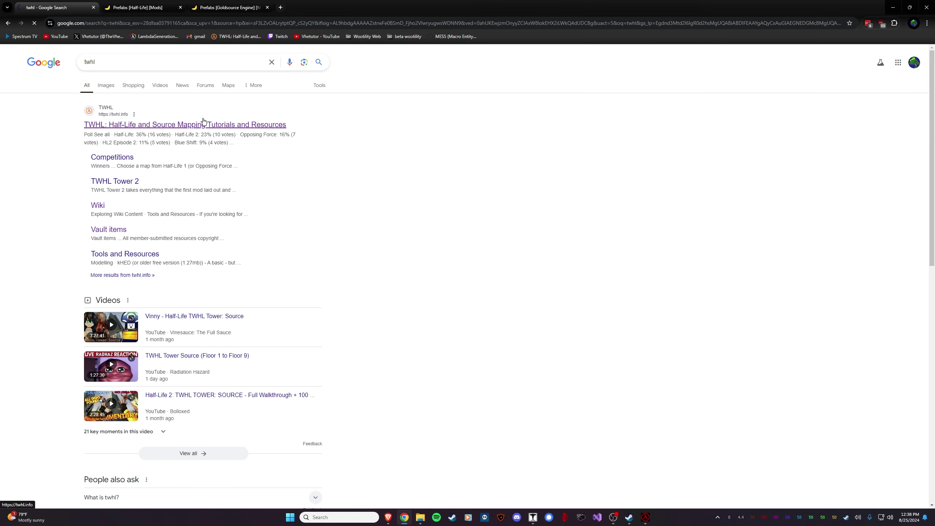
pyautogui.click(202, 124)
pyautogui.scroll(-5, 225, 206)
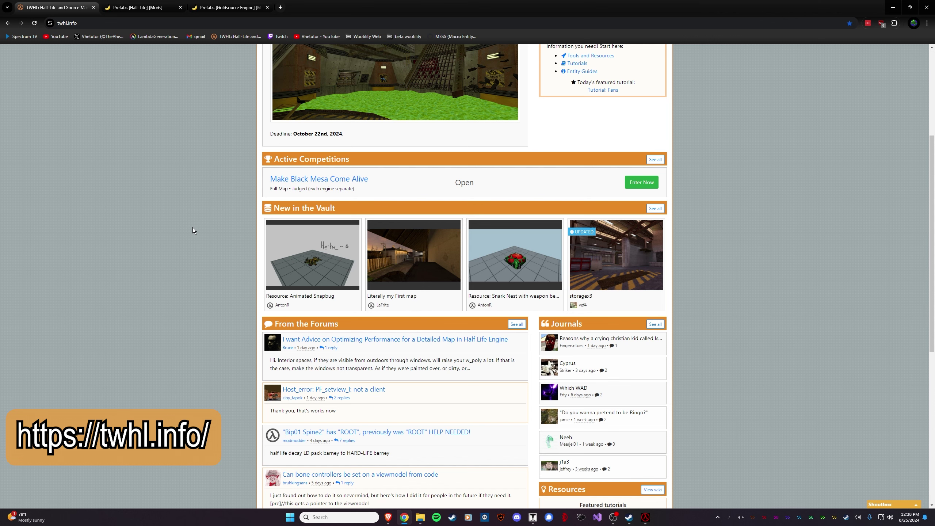
pyautogui.scroll(5, 193, 227)
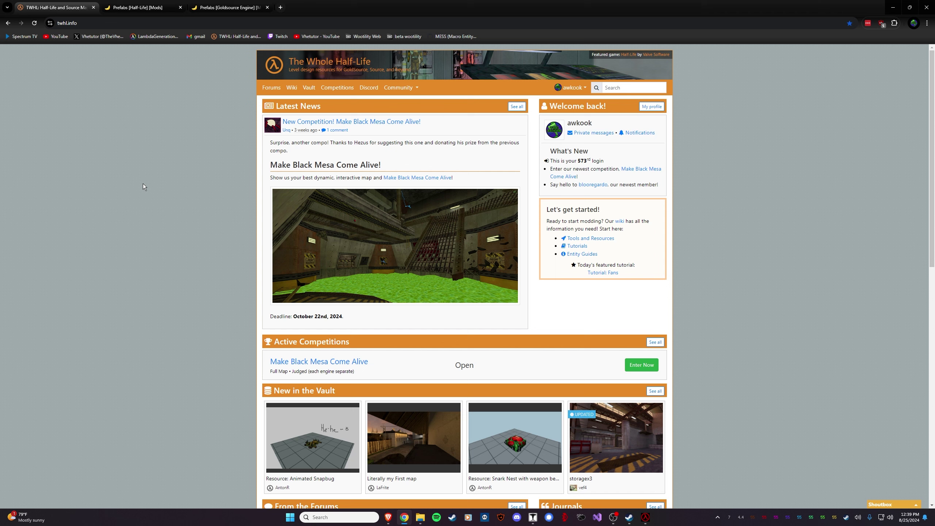
# Filter the Vault items to the Half-Life game and the Model and Prefab types, and run the search
pyautogui.click(309, 89)
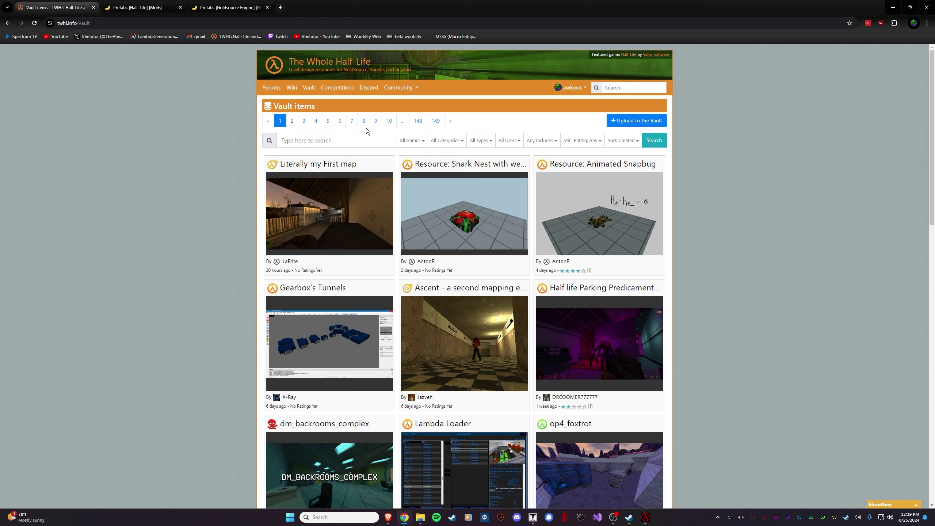
pyautogui.click(414, 146)
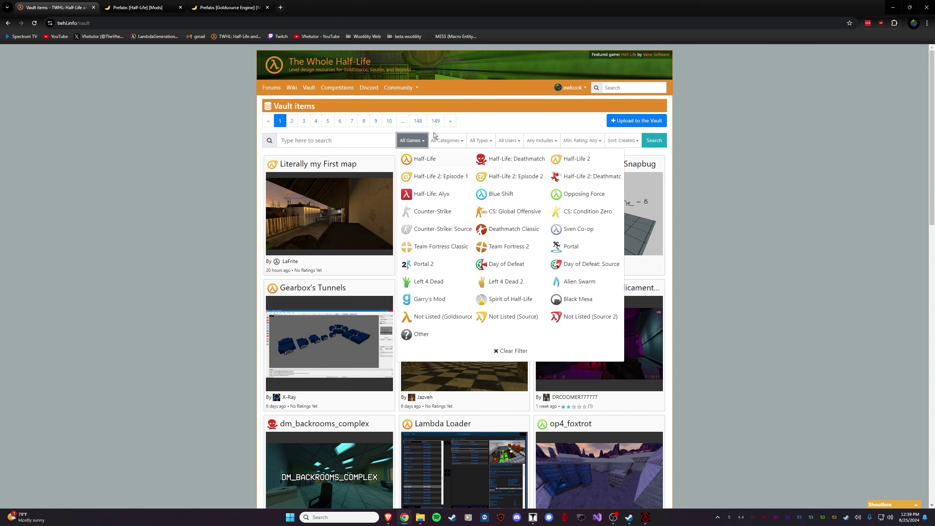
pyautogui.click(429, 161)
pyautogui.click(487, 141)
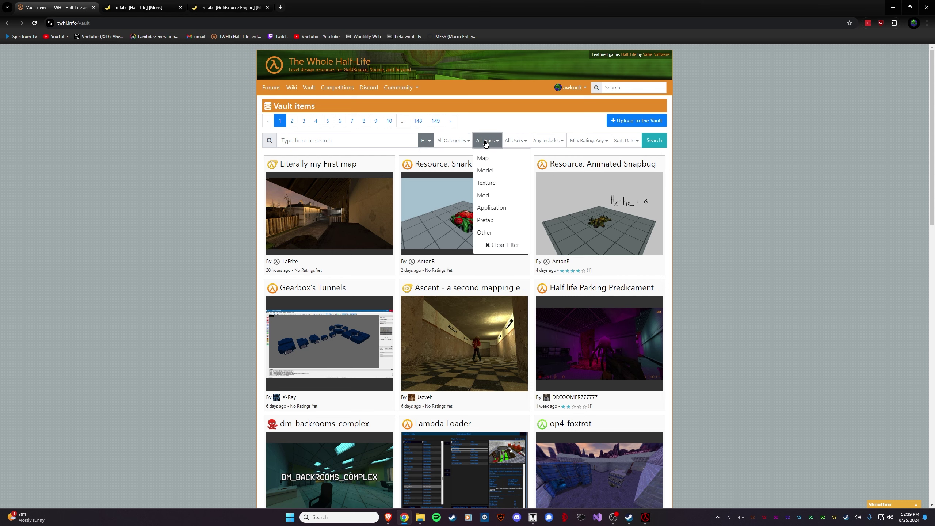
pyautogui.click(492, 173)
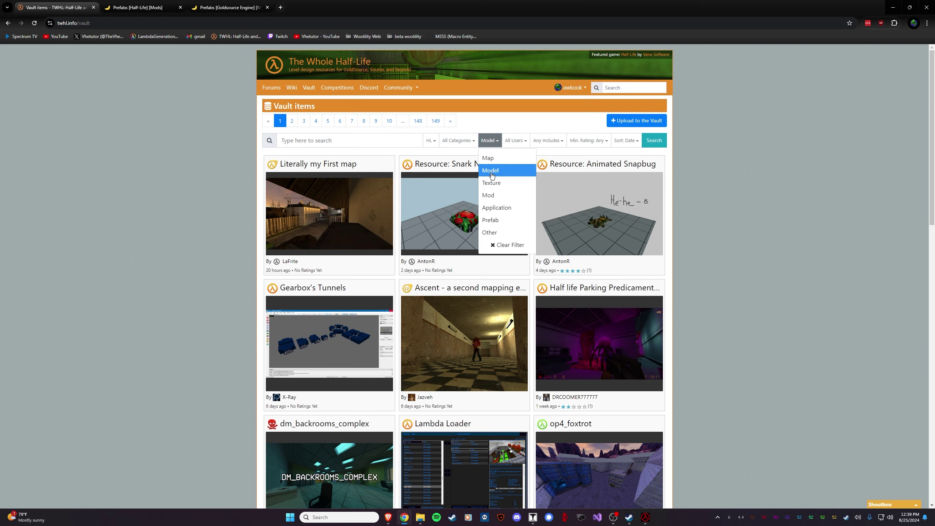
pyautogui.click(492, 220)
pyautogui.click(658, 144)
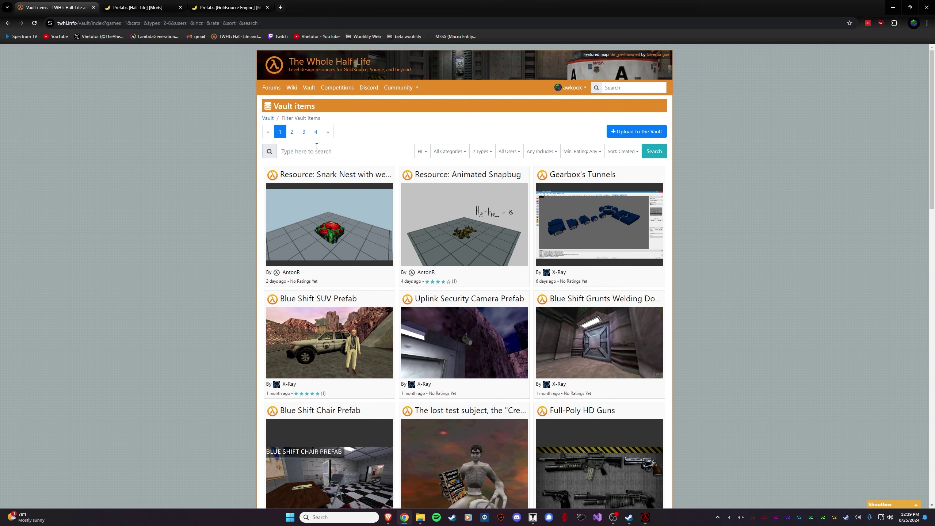
# Look through the first page of vault results and view the Scissorlift Prefabs item, closing its page again
pyautogui.scroll(-10, 325, 153)
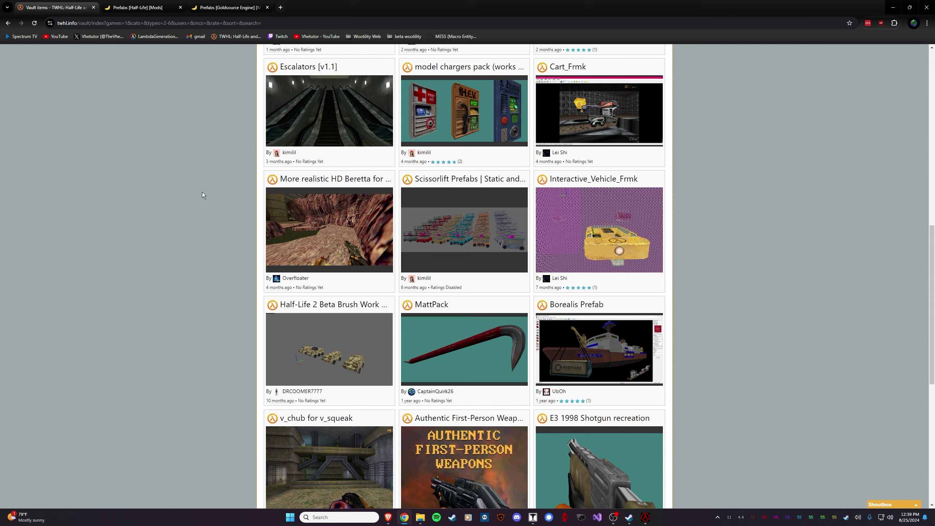
pyautogui.click(445, 229)
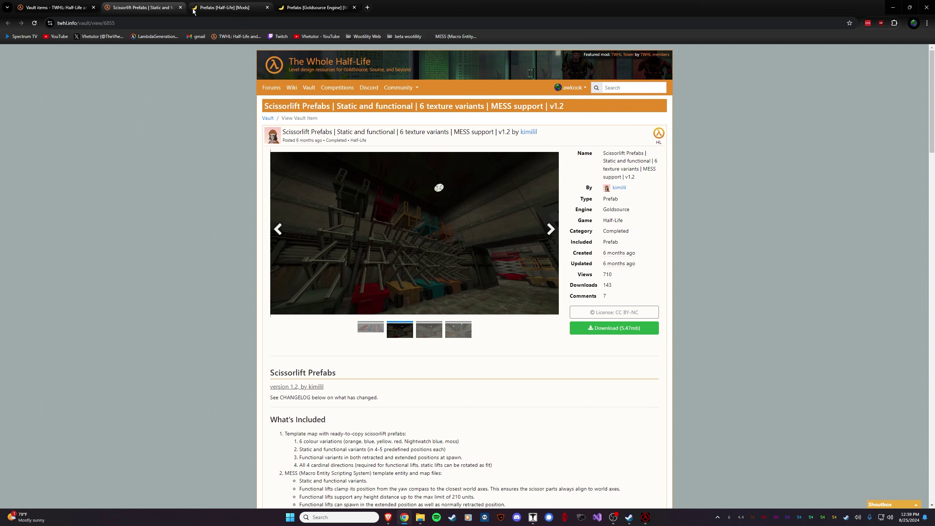
pyautogui.click(180, 7)
pyautogui.scroll(-3, 253, 175)
pyautogui.scroll(-4, 213, 231)
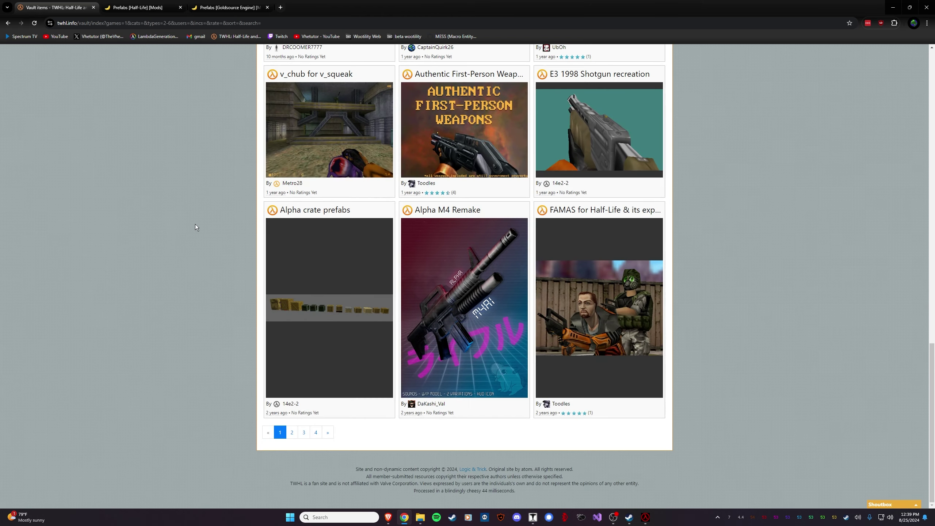
# From the second results page, open "Xen and Military Invasion Update! - The Rimpository v1.06" and view its preview images
pyautogui.click(293, 433)
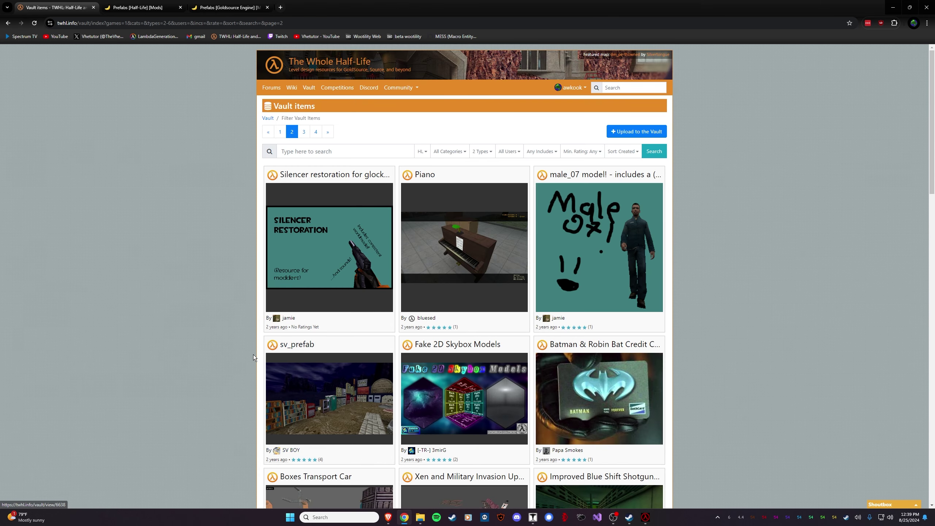
pyautogui.scroll(-6, 207, 313)
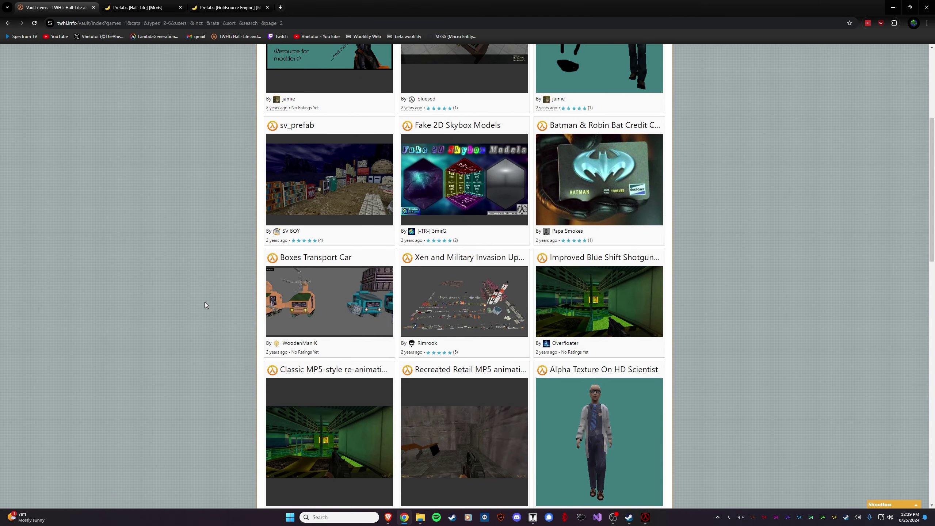
pyautogui.scroll(-10, 167, 291)
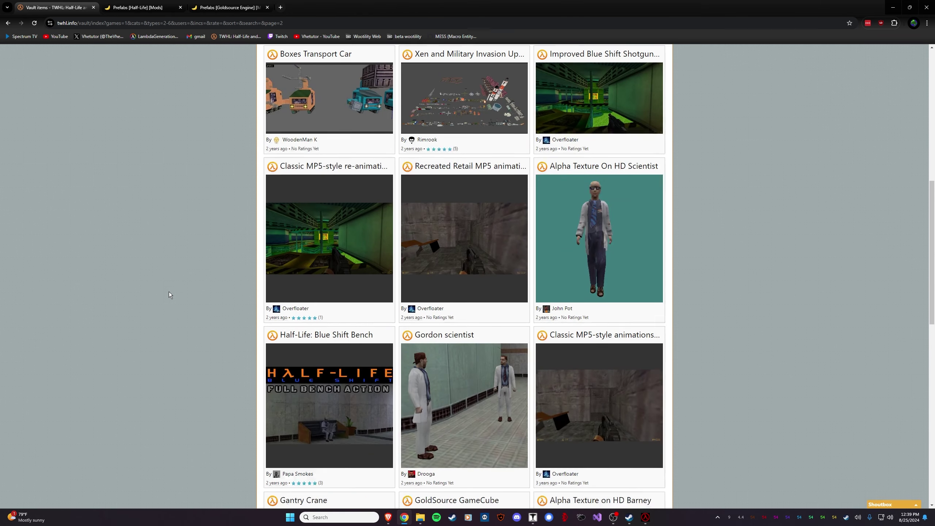
pyautogui.scroll(15, 342, 322)
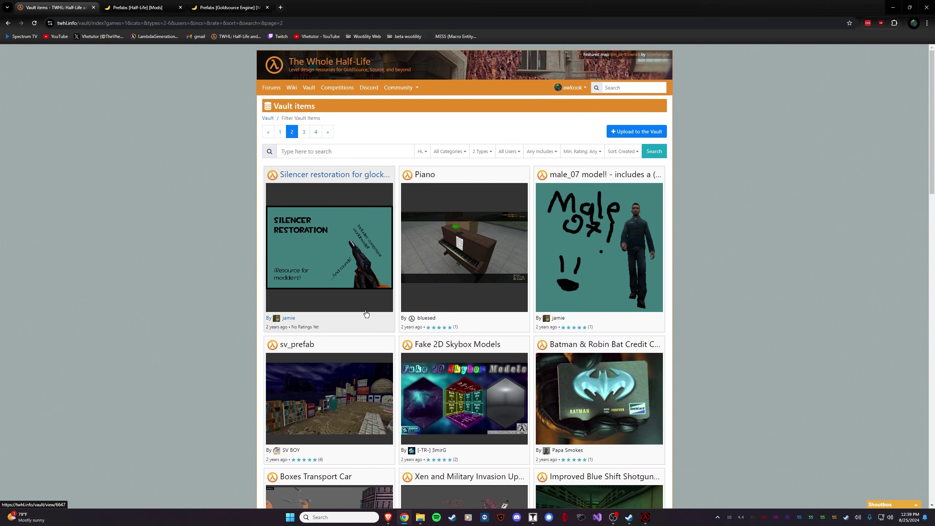
pyautogui.scroll(-4, 366, 313)
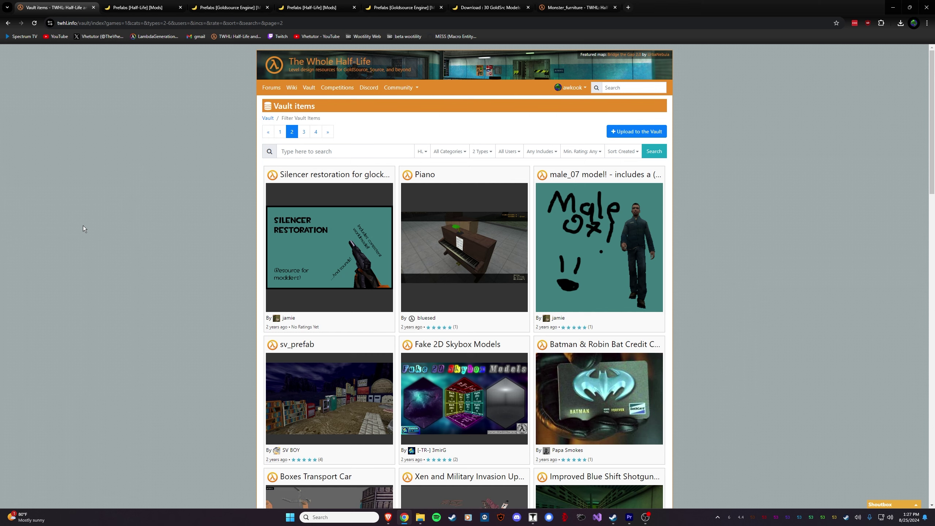
pyautogui.scroll(-9, 215, 168)
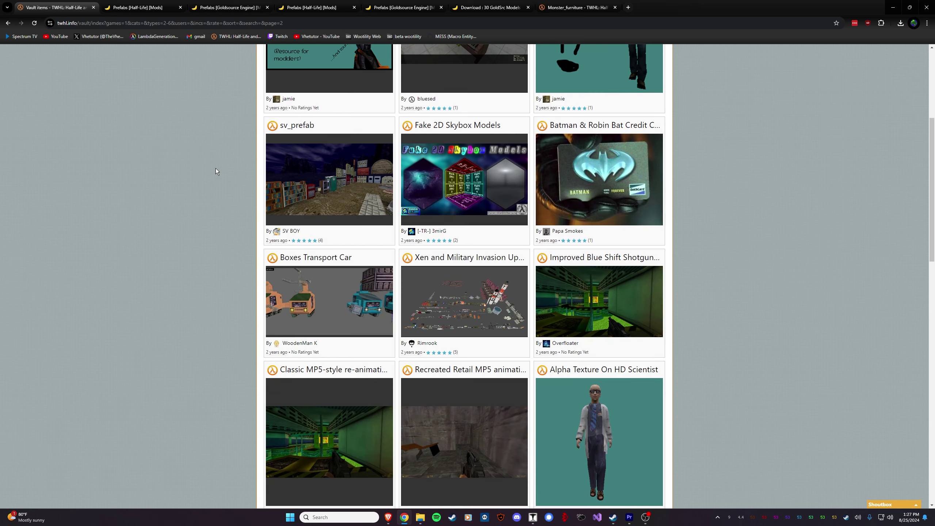
pyautogui.click(473, 148)
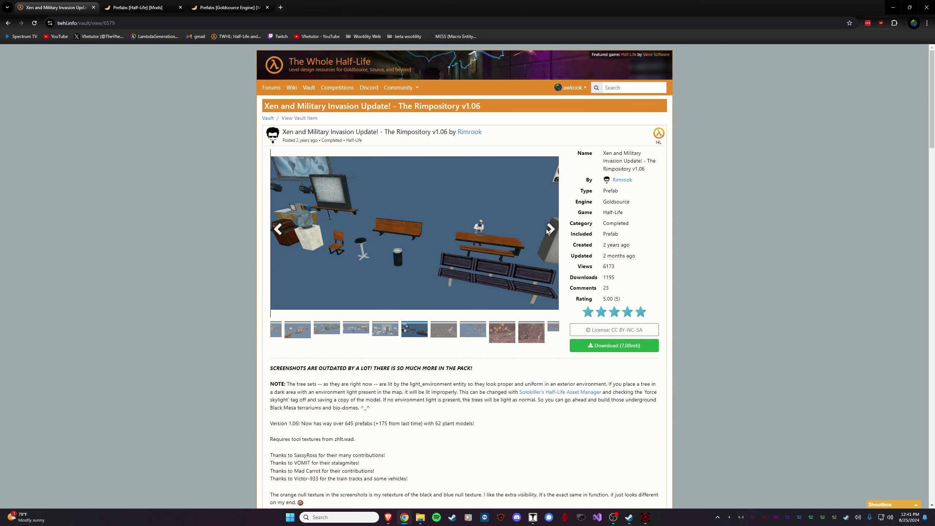
pyautogui.click(550, 230)
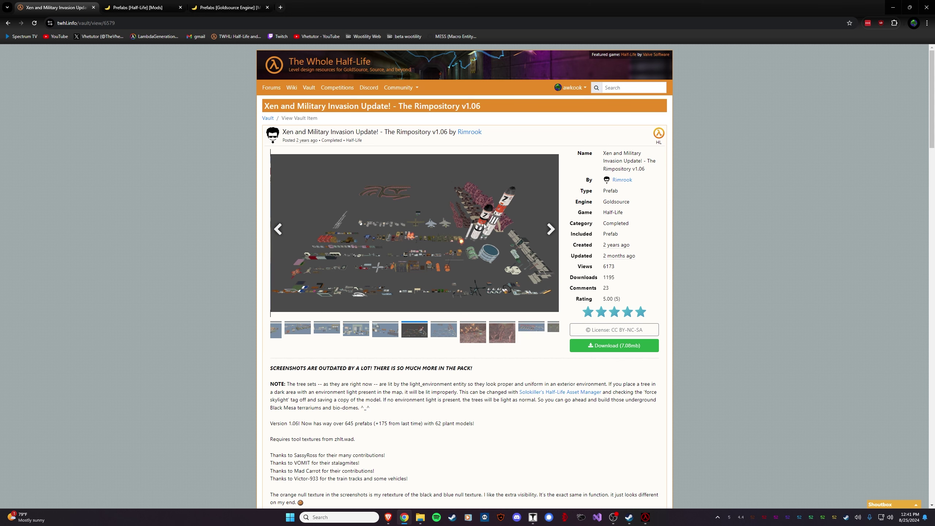
# Download the Rimpository pack into the prefabs folder inside HAMMER MAPS, naming the zip file rimrook_106
pyautogui.click(632, 349)
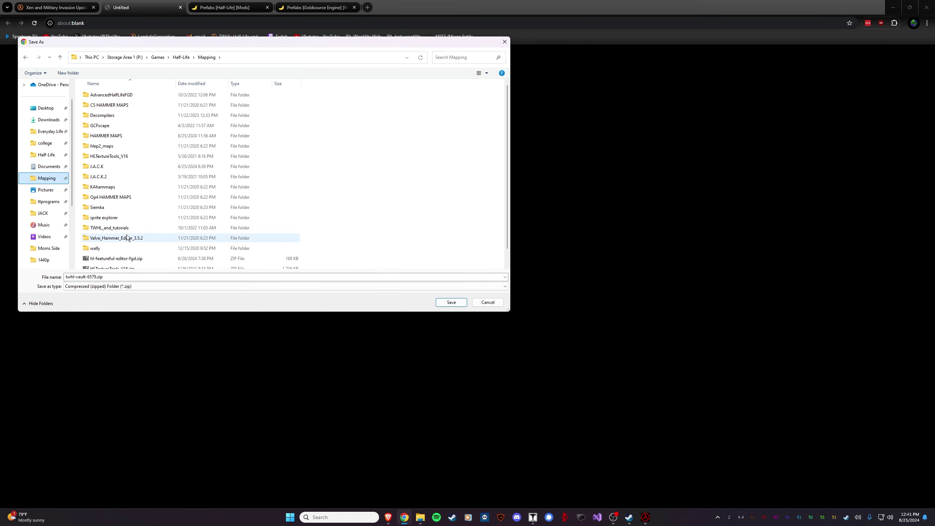
pyautogui.doubleClick(117, 135)
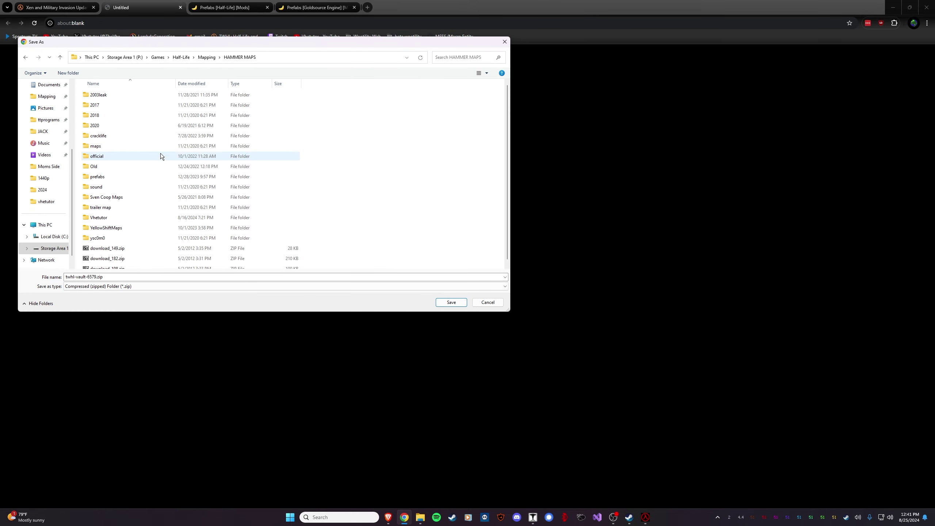
pyautogui.doubleClick(121, 177)
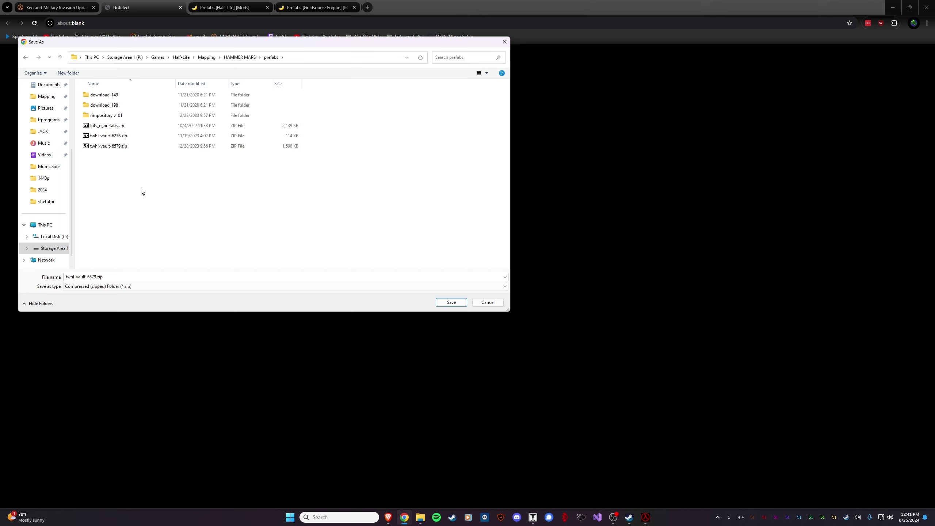
pyautogui.click(96, 276)
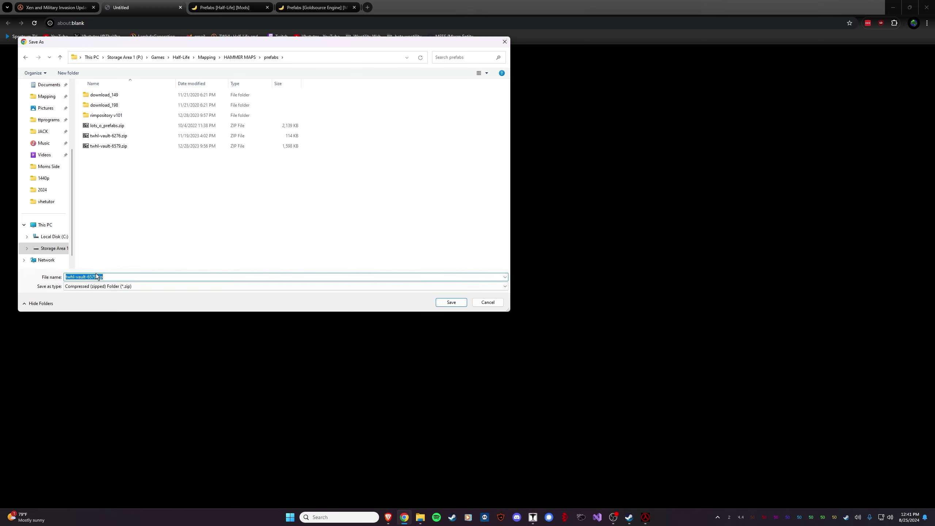
pyautogui.write('rook_106')
pyautogui.press('Return')
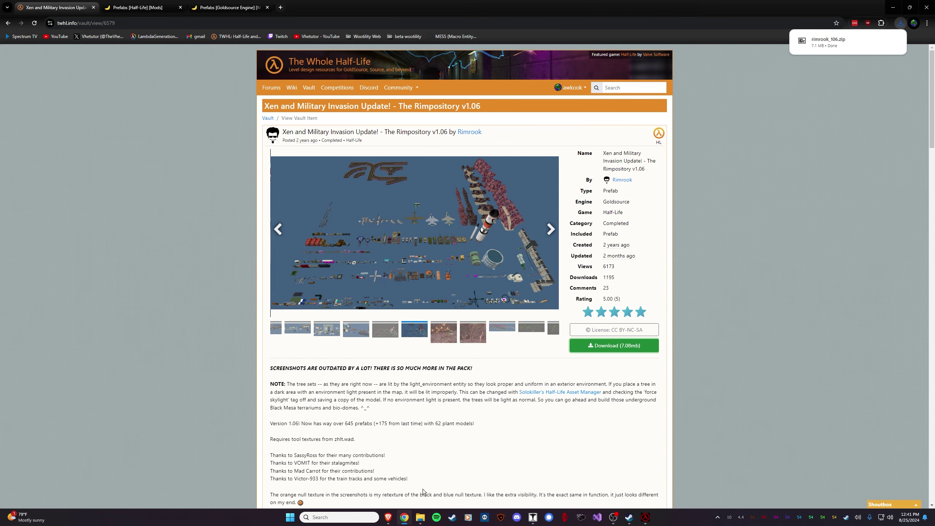
# Switch to File Explorer, close the chairs folder, and extract rimrook_106.zip with 7-Zip to its own folder in prefabs
pyautogui.click(419, 517)
pyautogui.click(380, 481)
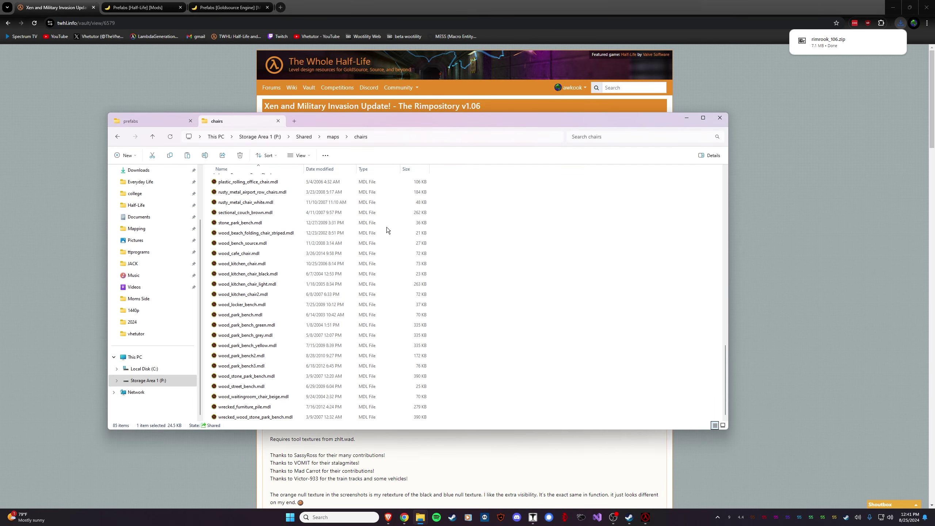
pyautogui.click(278, 121)
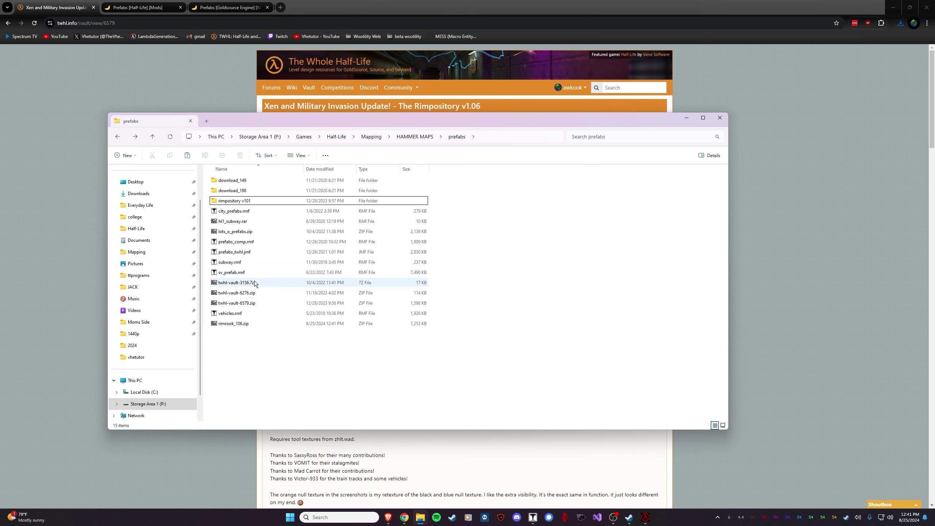
pyautogui.rightClick(240, 324)
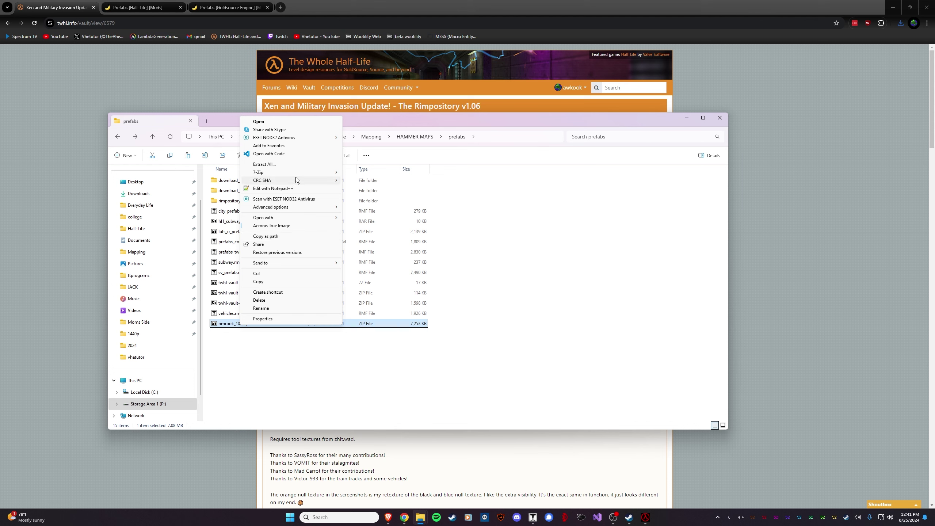
pyautogui.moveTo(295, 174)
pyautogui.click(402, 206)
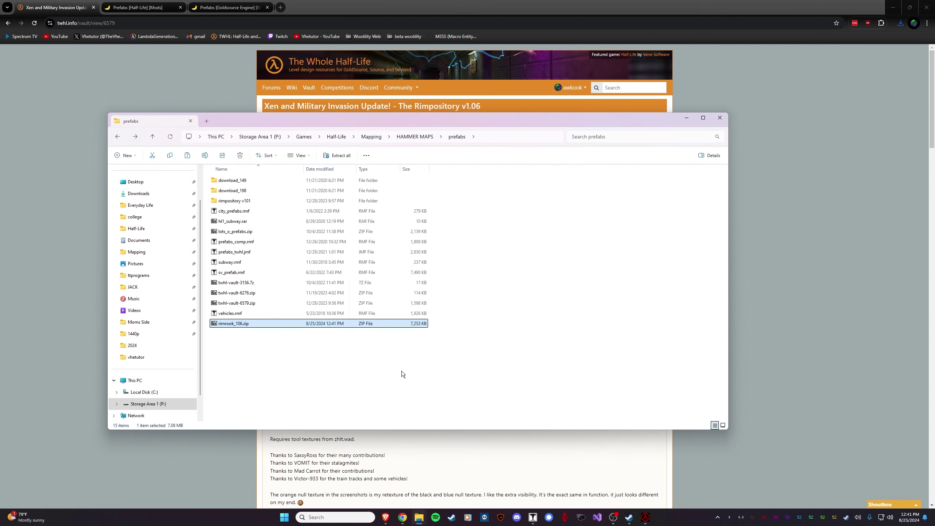
# Examine the map files, models and textures folders inside rimpository v107 of the extracted rimrook_106 folder
pyautogui.doubleClick(253, 334)
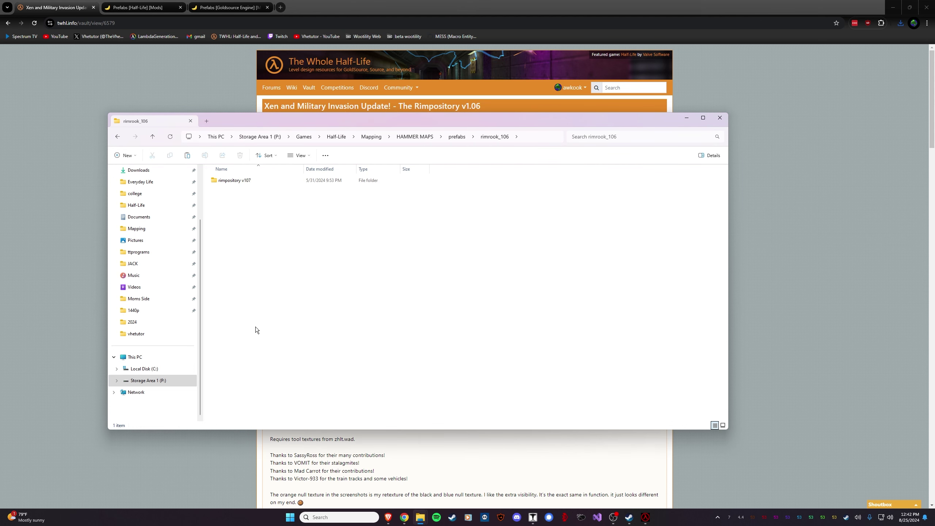
pyautogui.doubleClick(236, 180)
pyautogui.doubleClick(247, 181)
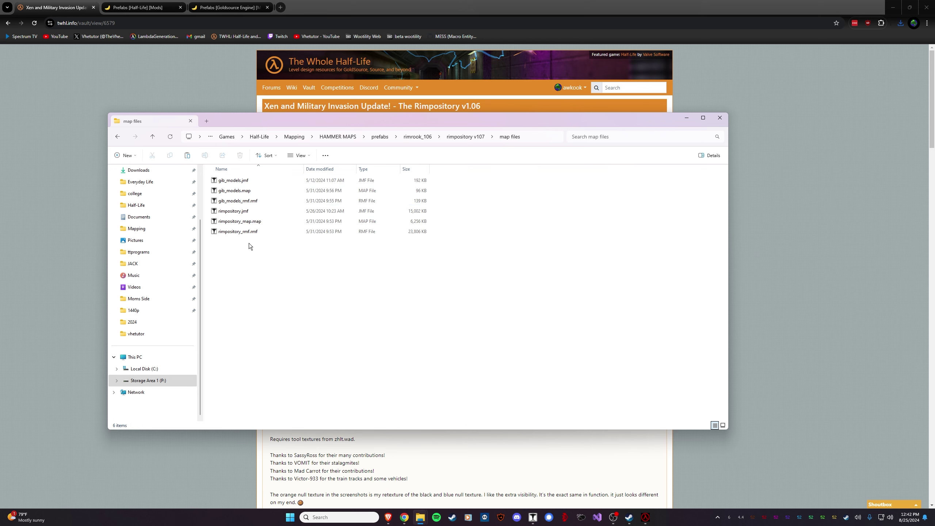
pyautogui.hotkey('alt', 'Left')
pyautogui.doubleClick(228, 192)
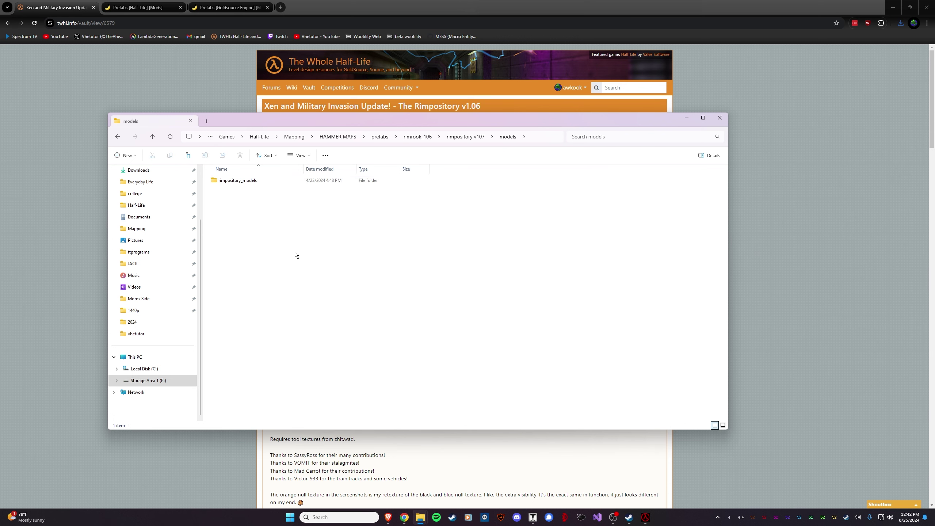
pyautogui.doubleClick(260, 179)
pyautogui.hotkey('alt', 'Left')
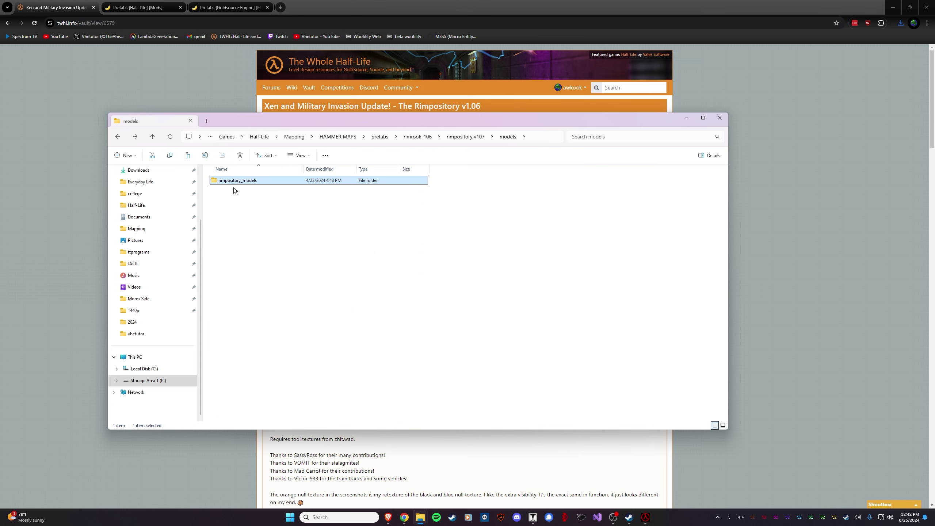
pyautogui.hotkey('alt', 'Left')
pyautogui.doubleClick(248, 203)
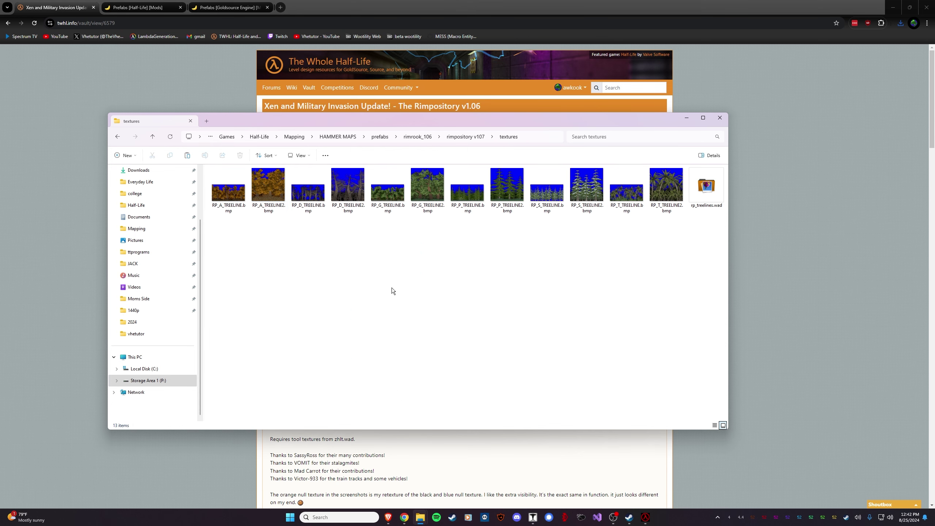
pyautogui.hotkey('alt', 'Left')
pyautogui.doubleClick(247, 189)
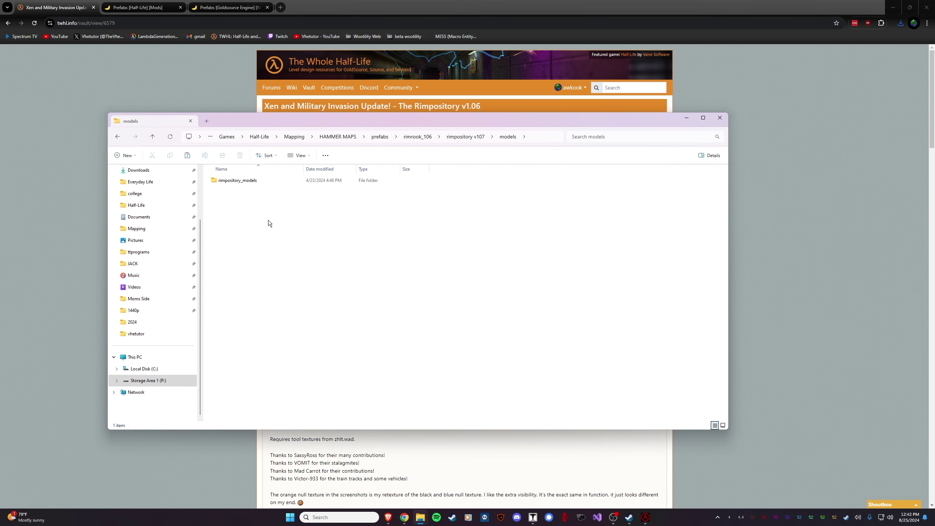
# Look through the model files in the rimpository_models folder and return to the models folder
pyautogui.doubleClick(236, 180)
pyautogui.scroll(9, 298, 241)
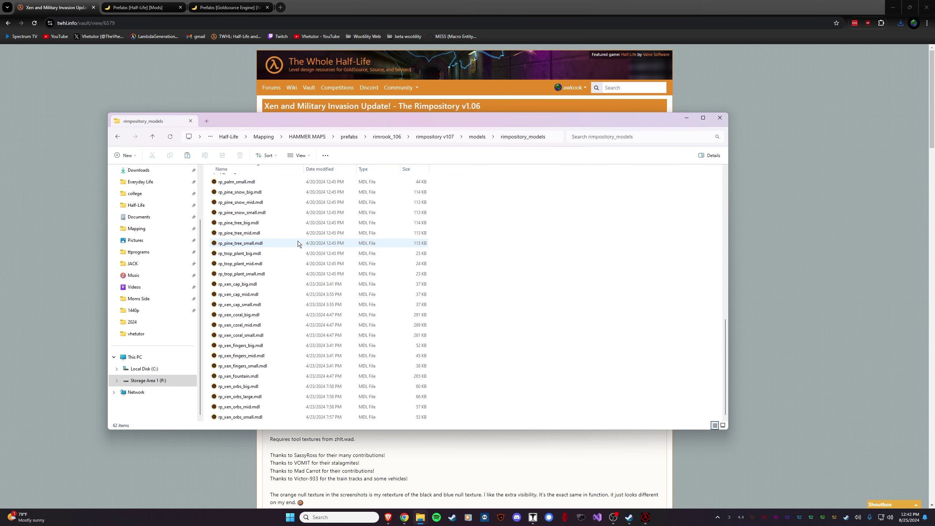
pyautogui.hotkey('alt', 'Left')
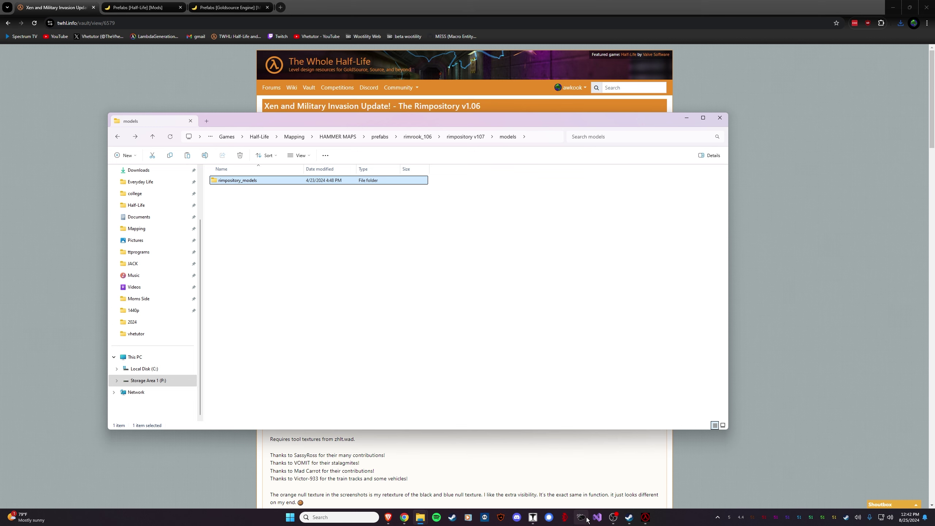
# Switch to J.A.C.K. and open rimpository.jmf from the map files folder of rimrook_106's rimpository v107, using the vhetutor game configuration
pyautogui.click(532, 517)
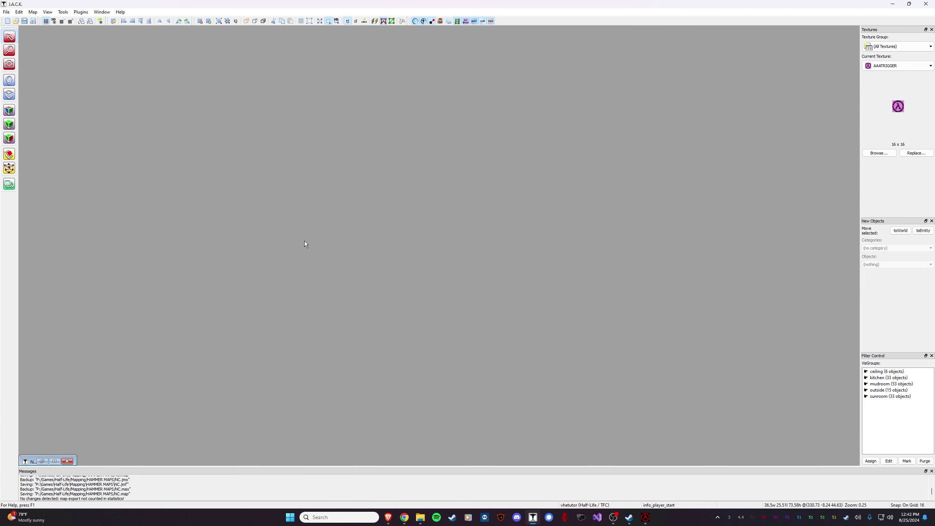
pyautogui.click(8, 12)
pyautogui.click(12, 26)
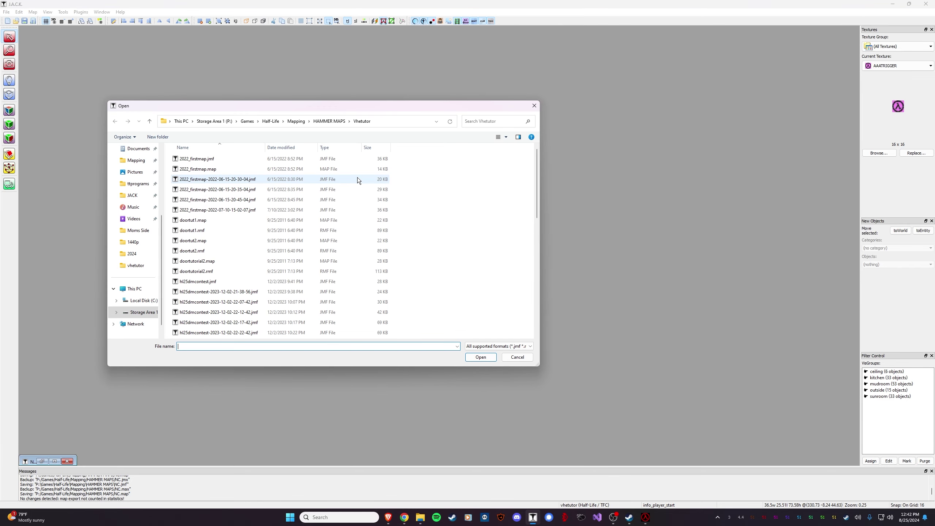
pyautogui.click(329, 122)
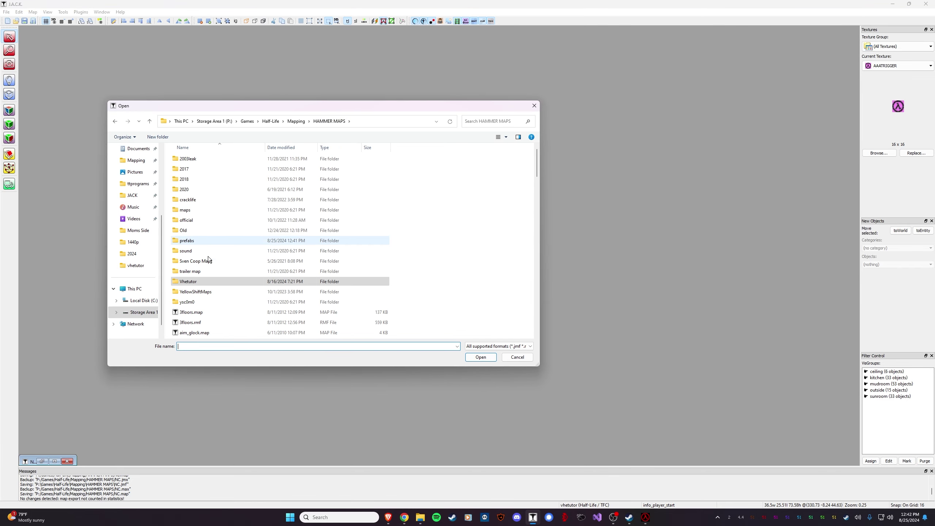
pyautogui.doubleClick(196, 240)
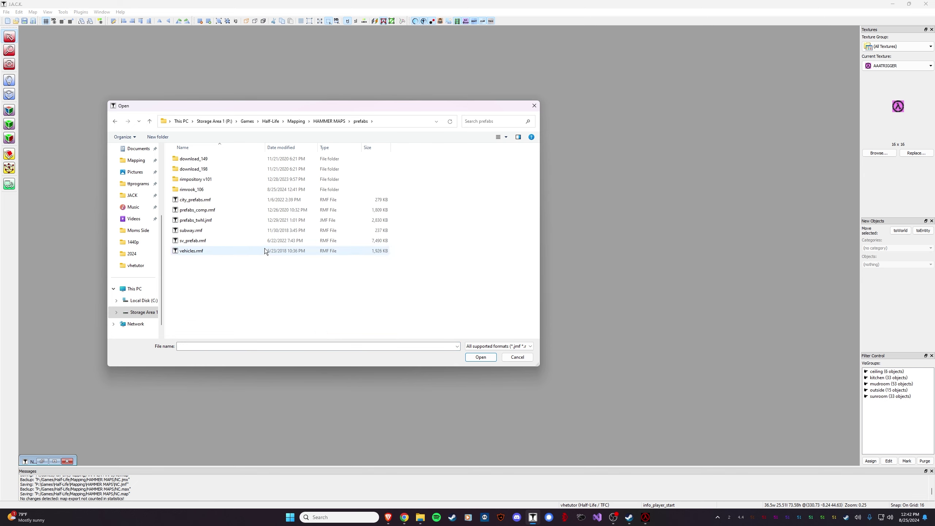
pyautogui.click(219, 190)
pyautogui.doubleClick(220, 191)
pyautogui.doubleClick(209, 162)
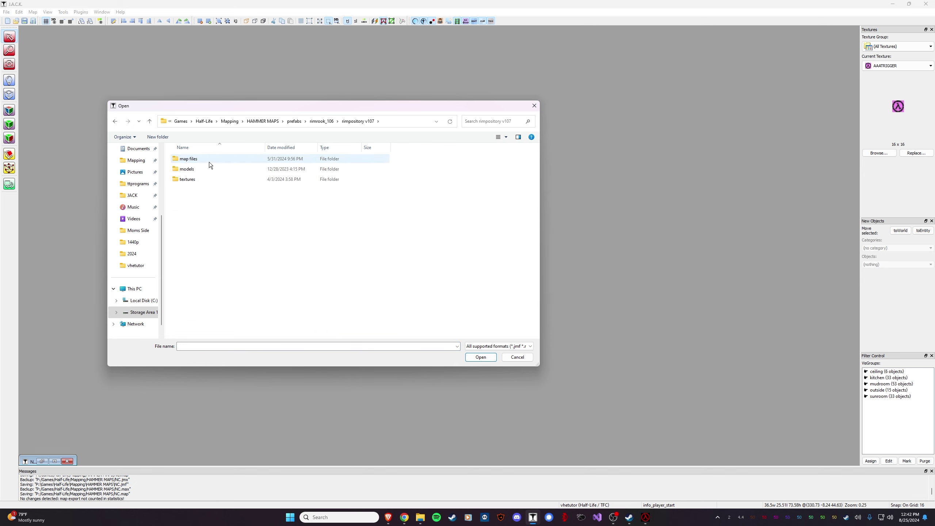
pyautogui.doubleClick(207, 161)
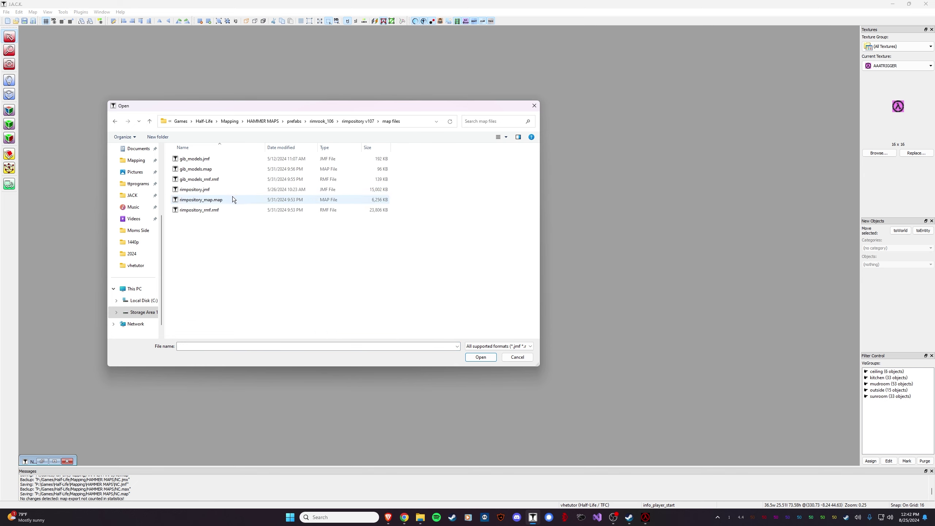
pyautogui.doubleClick(215, 189)
pyautogui.click(447, 259)
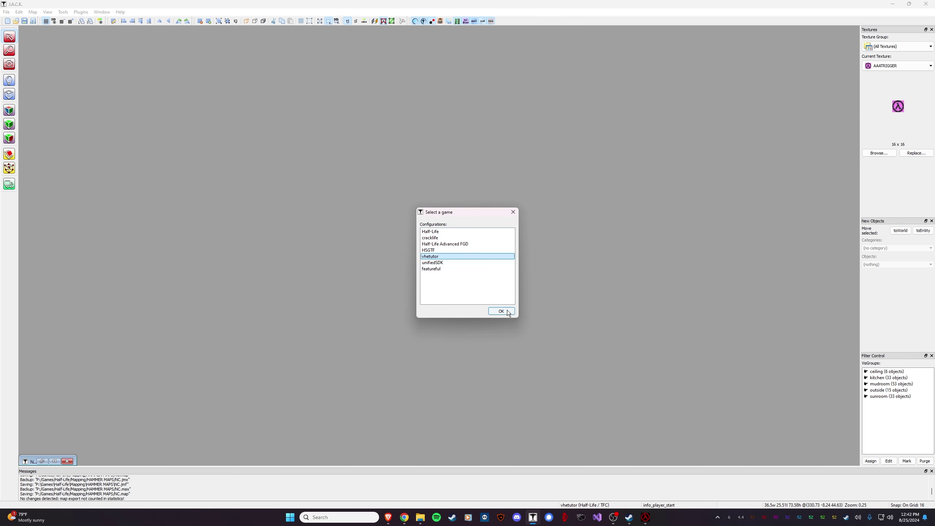
pyautogui.click(505, 311)
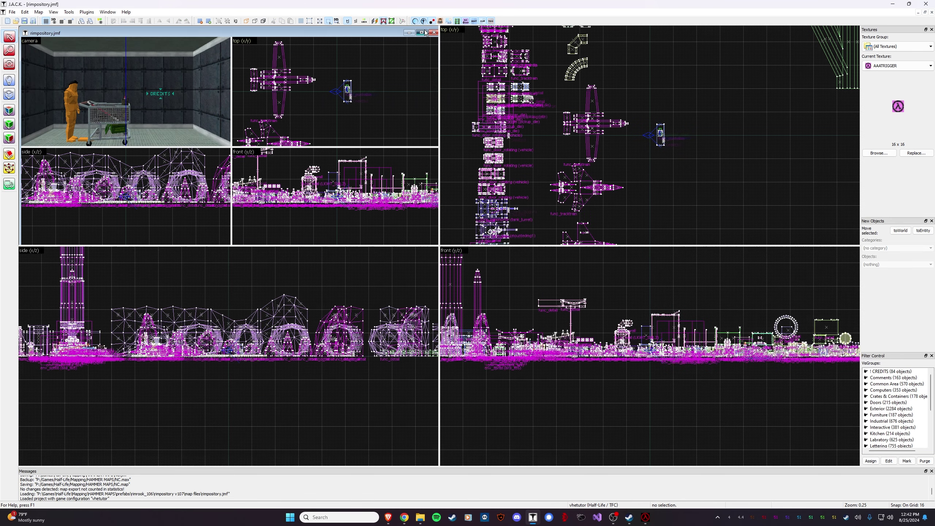
# Fly the 3D camera through the map to examine its vehicle, crate, lettering, industrial, laboratory and office prefabs
pyautogui.press('z')
pyautogui.press('s')
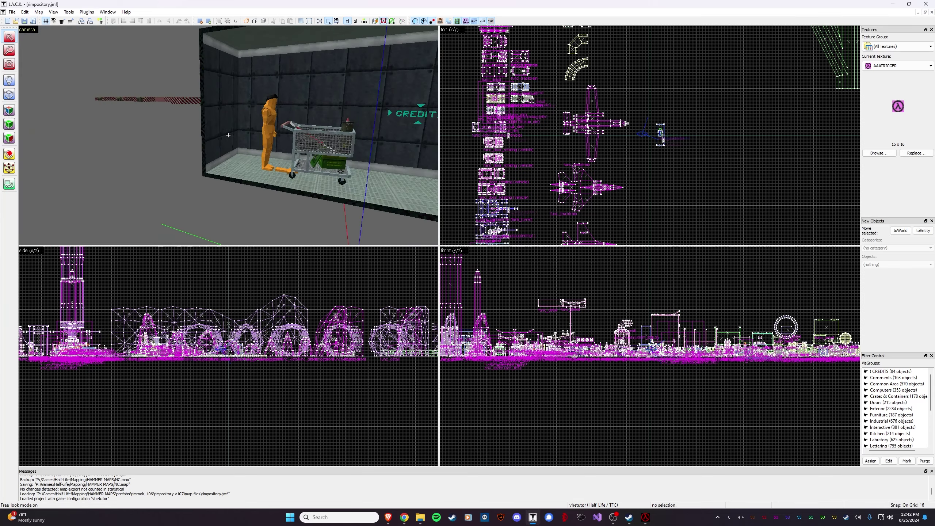
pyautogui.press('w')
pyautogui.press('w')
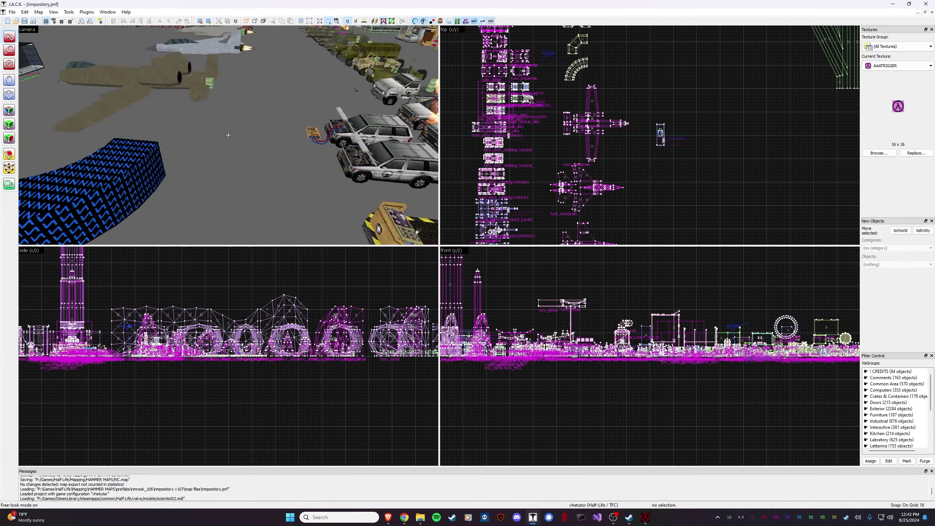
pyautogui.press('w')
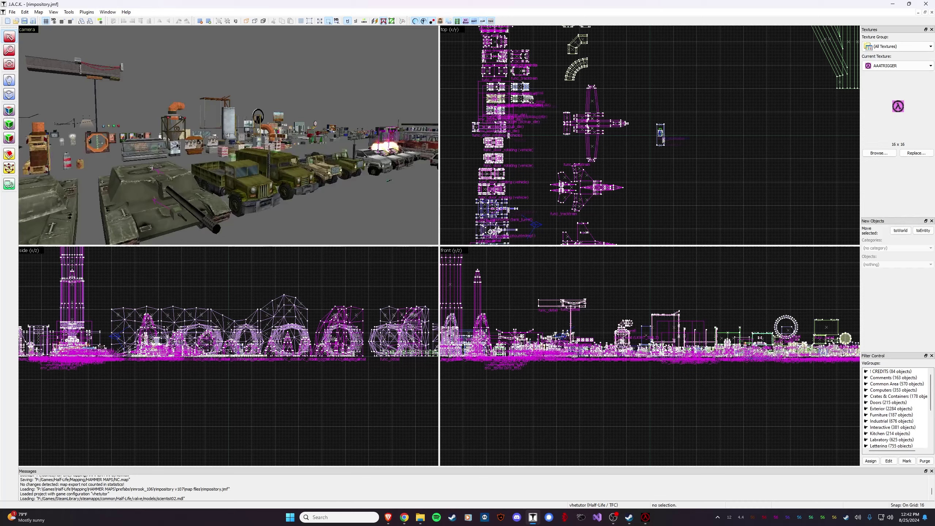
pyautogui.press('w')
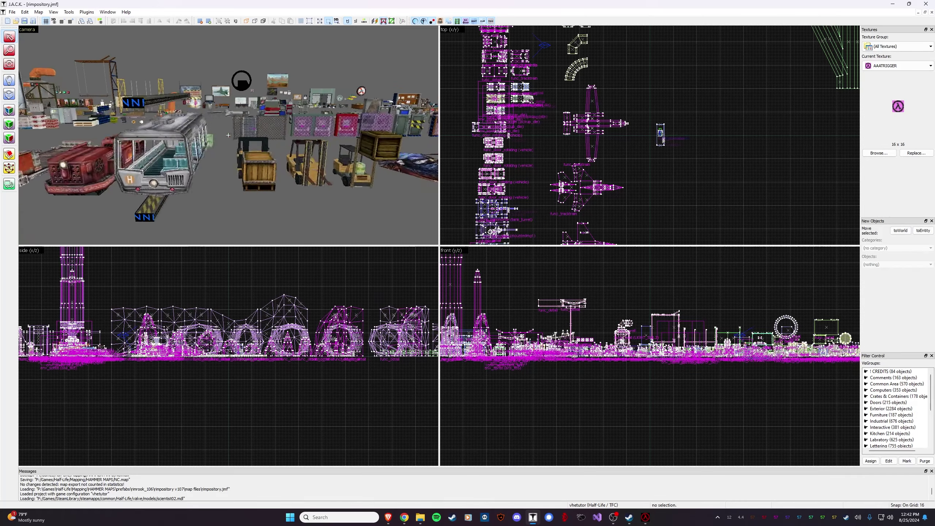
pyautogui.press('w')
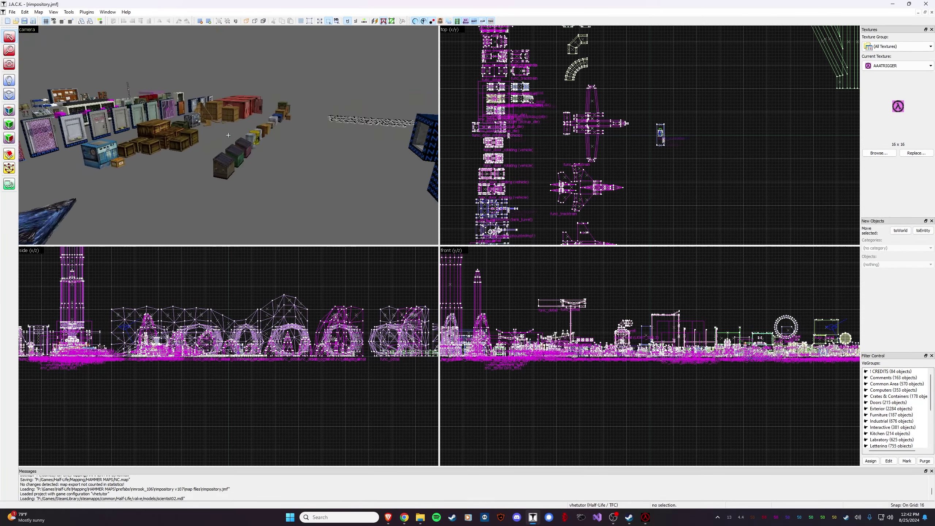
pyautogui.press('w')
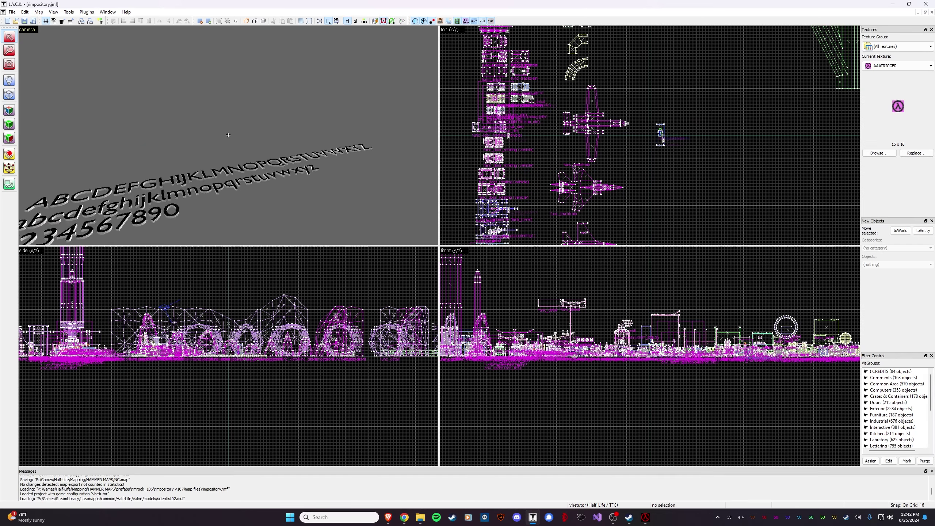
pyautogui.press('w')
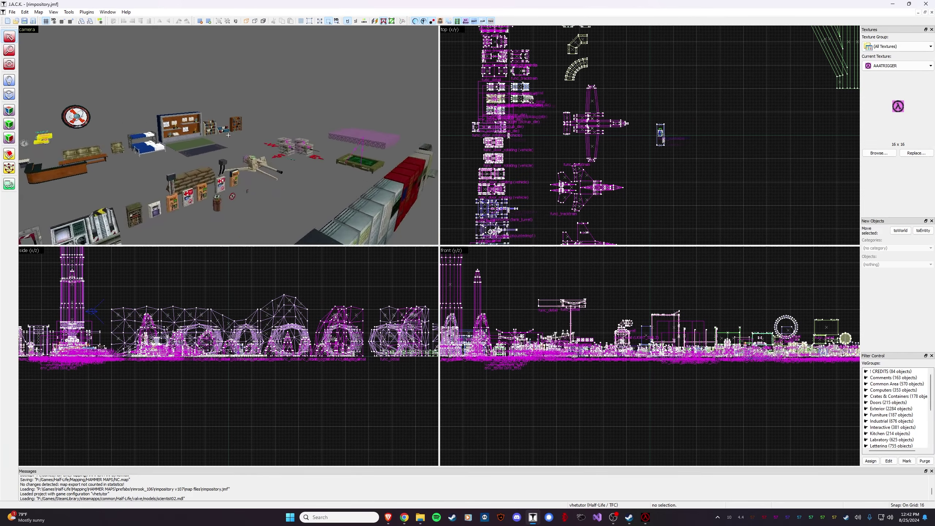
pyautogui.press('w')
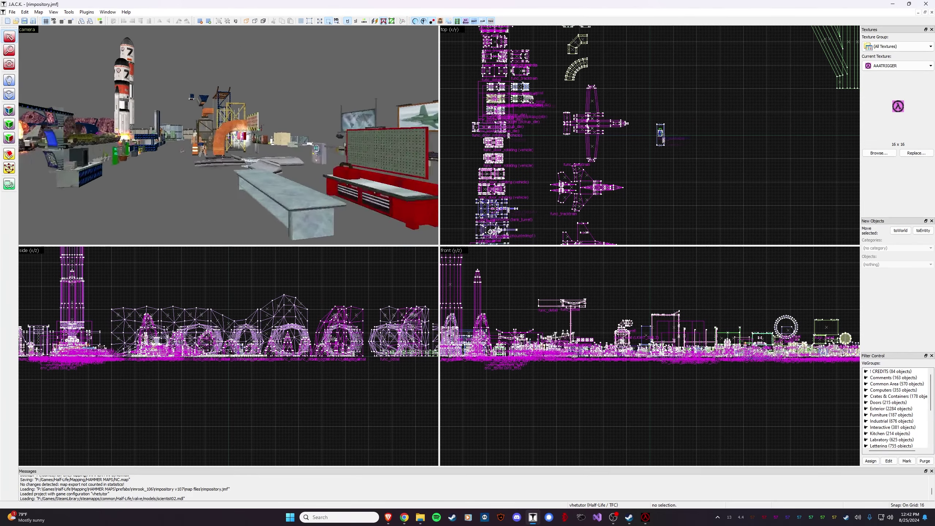
pyautogui.press('w')
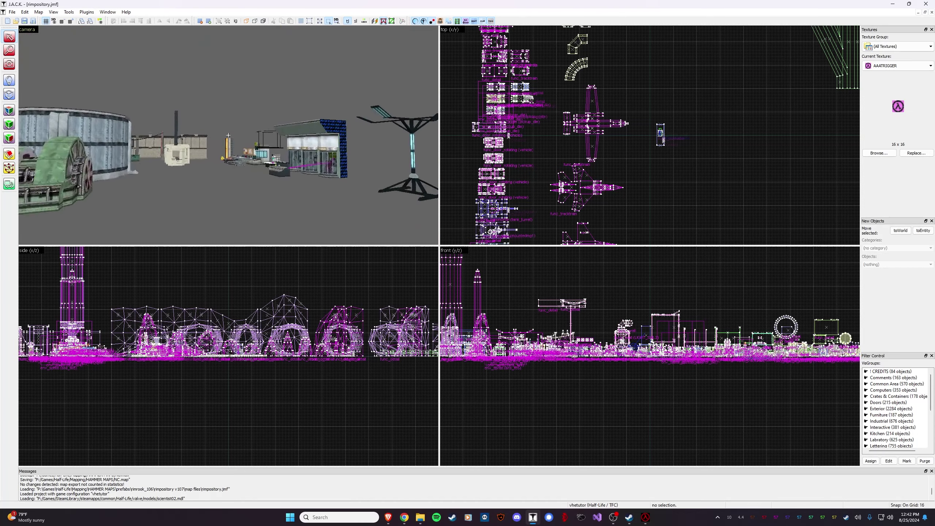
pyautogui.press('w')
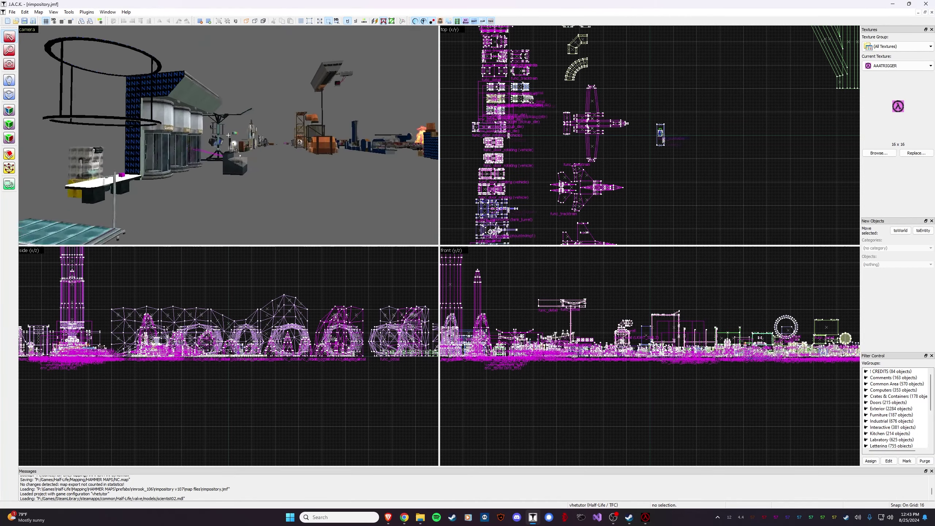
pyautogui.press('w')
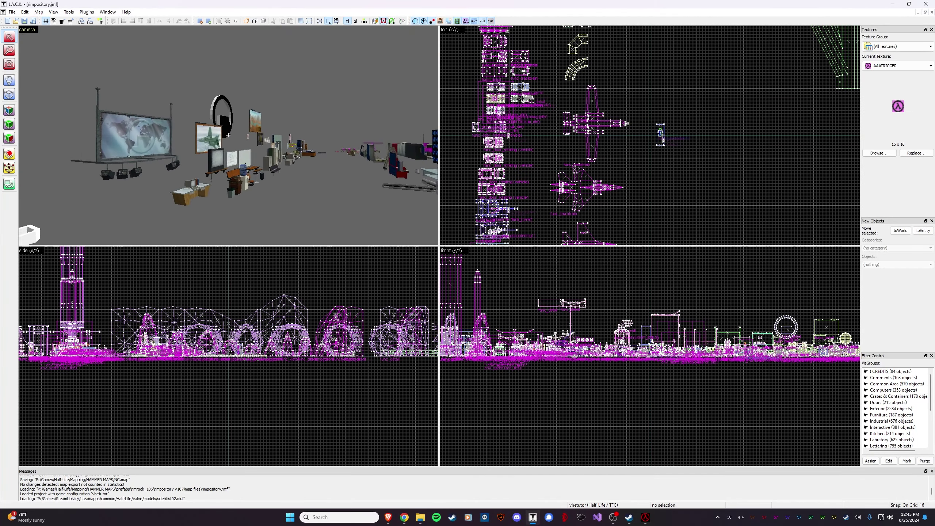
pyautogui.press('w')
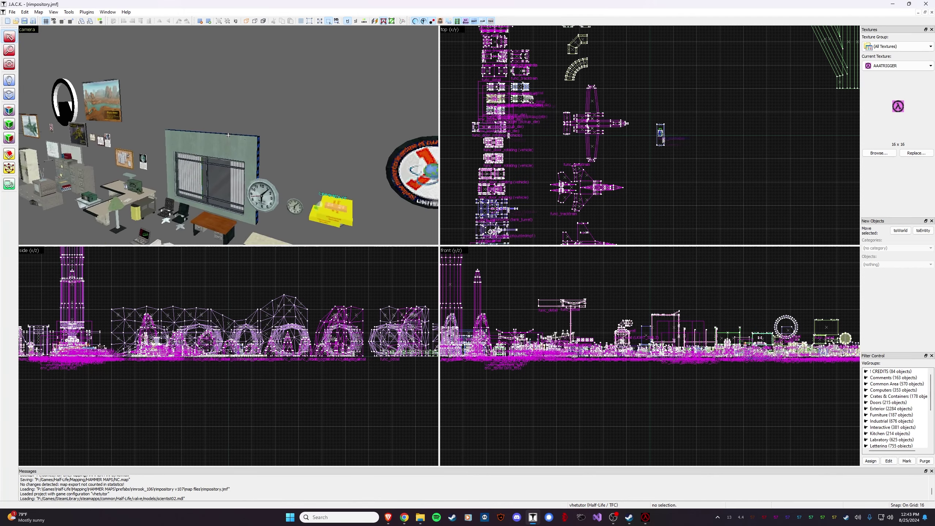
pyautogui.press('w')
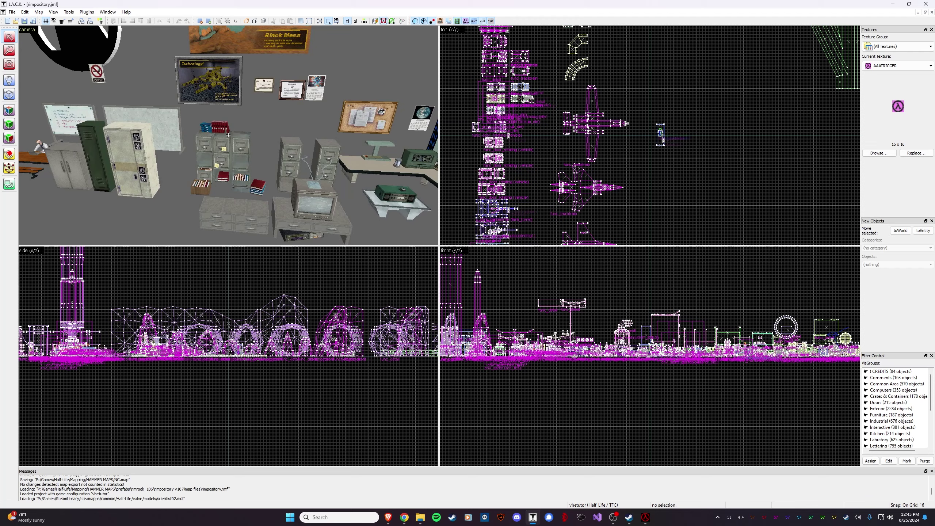
pyautogui.press('w')
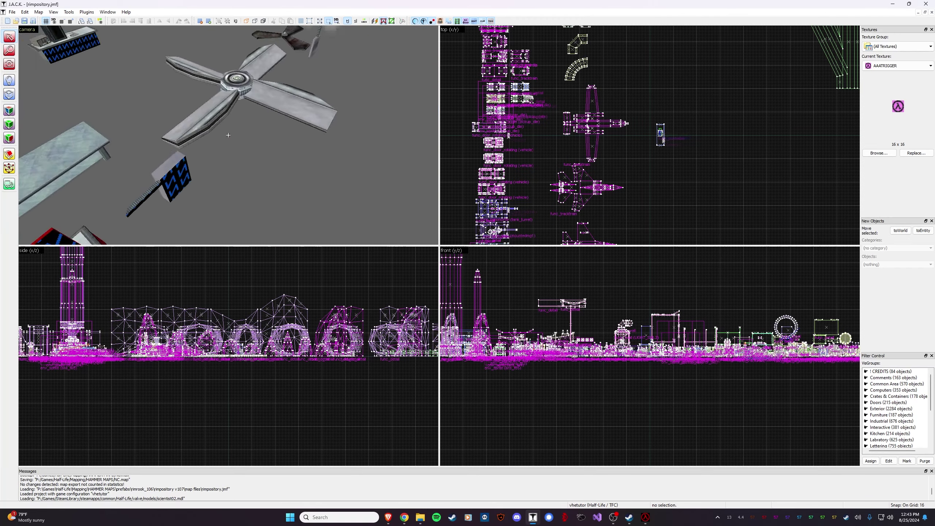
pyautogui.press('w')
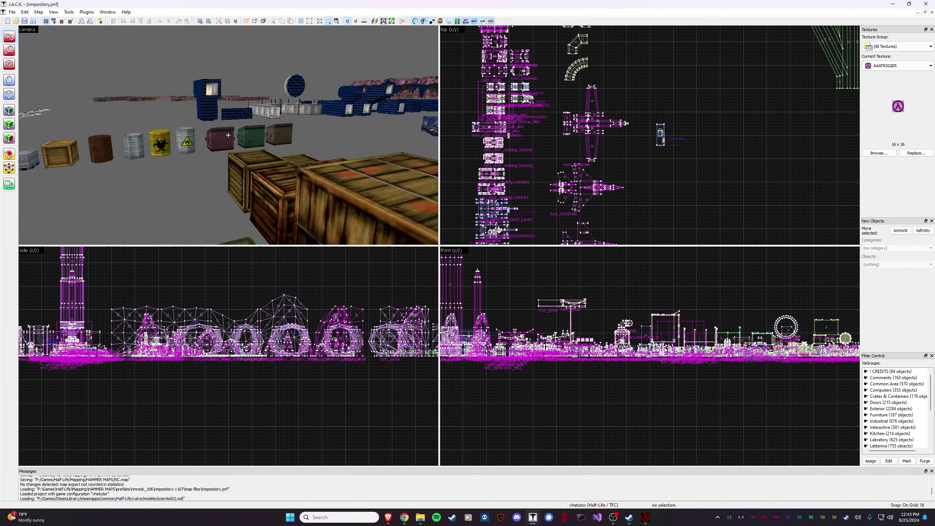
pyautogui.press('w')
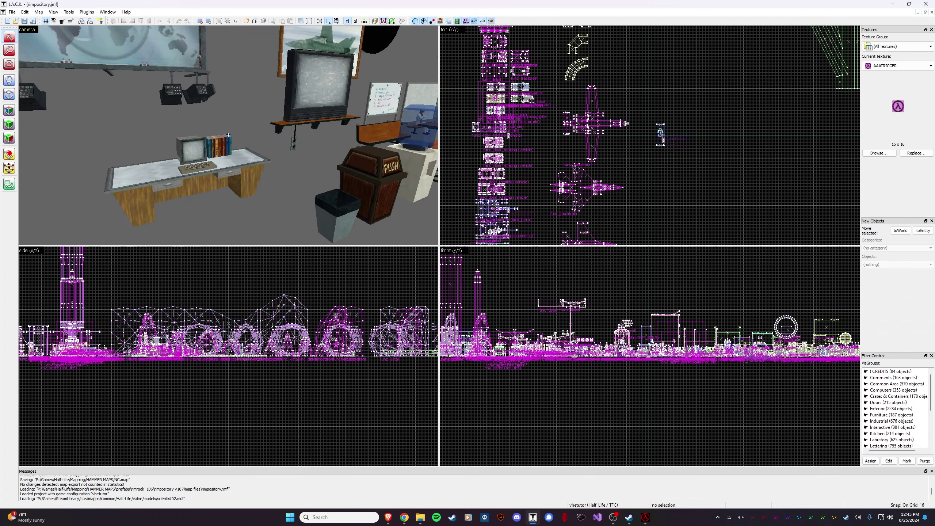
# Select and deselect the desk with the computer and books, inspecting the prefab from several angles in the 3D view
pyautogui.press('z')
pyautogui.click(226, 159)
pyautogui.press('z')
pyautogui.press('w')
pyautogui.press('z')
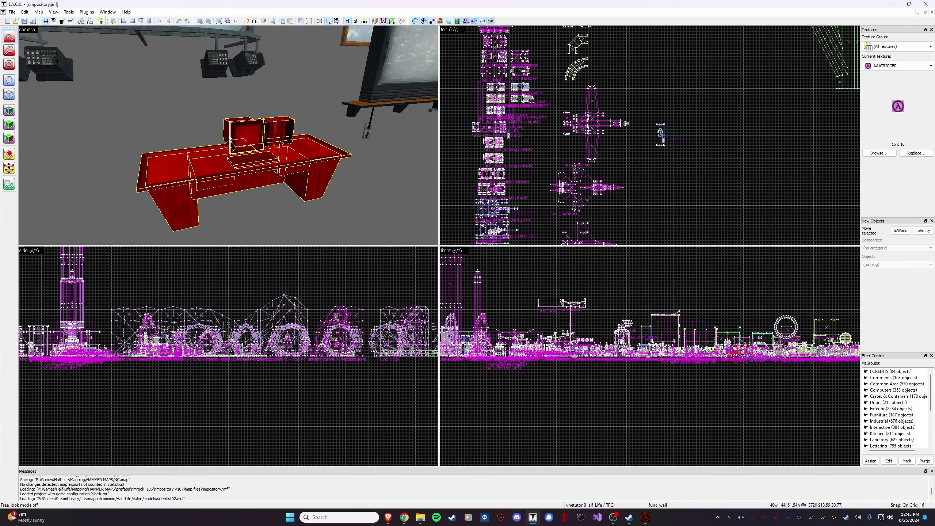
pyautogui.press('Escape')
pyautogui.click(312, 156)
pyautogui.press('z')
pyautogui.press('w')
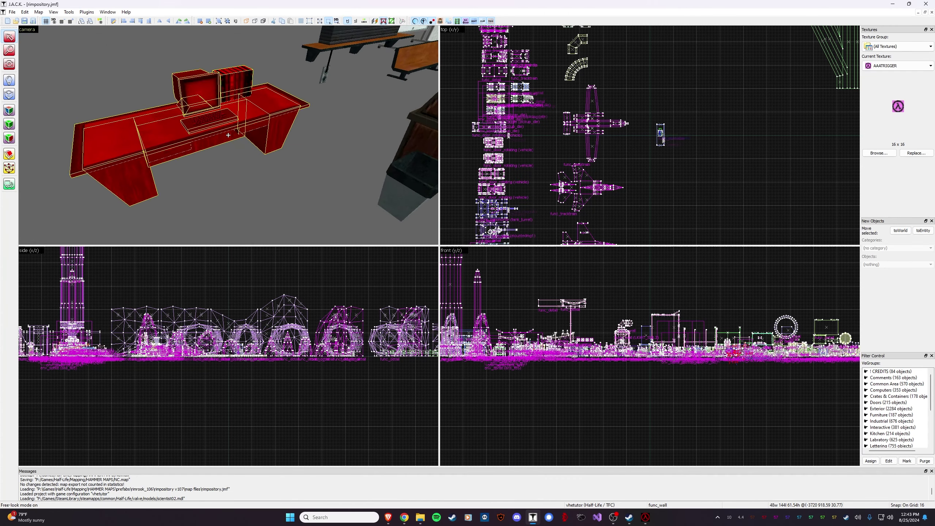
pyautogui.press('s')
pyautogui.press('z')
pyautogui.click(313, 170)
pyautogui.press('z')
pyautogui.press('w')
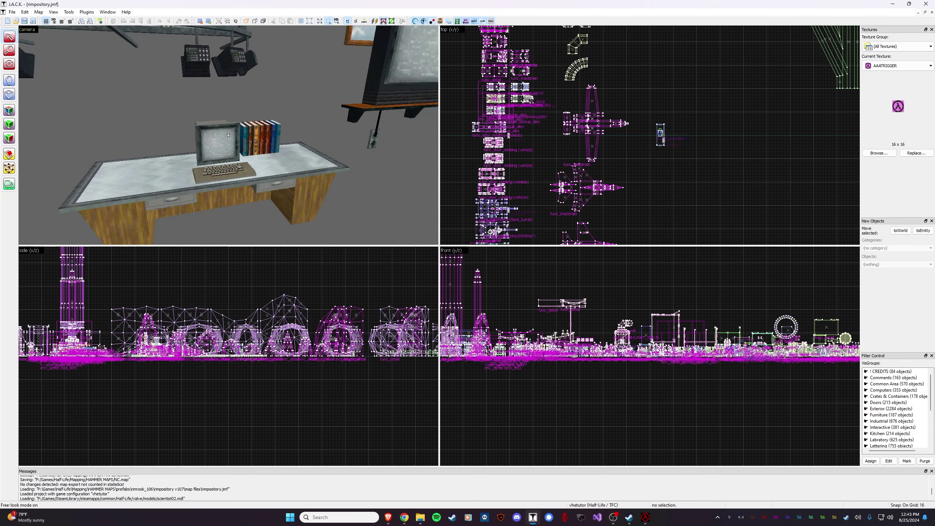
pyautogui.press('s')
pyautogui.press('z')
# Select the computer desk prefab, check its object properties without changing anything, and clear the selection
pyautogui.click(253, 165)
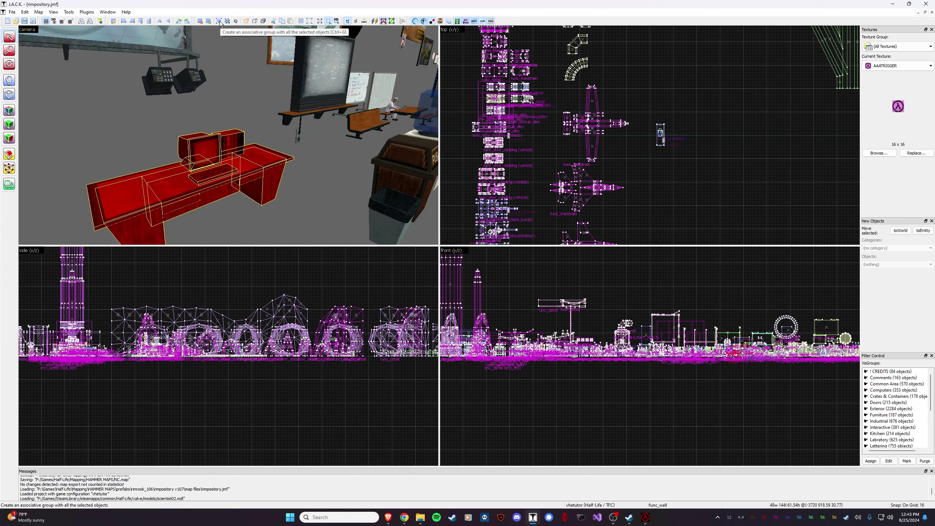
pyautogui.click(307, 177)
pyautogui.click(239, 173)
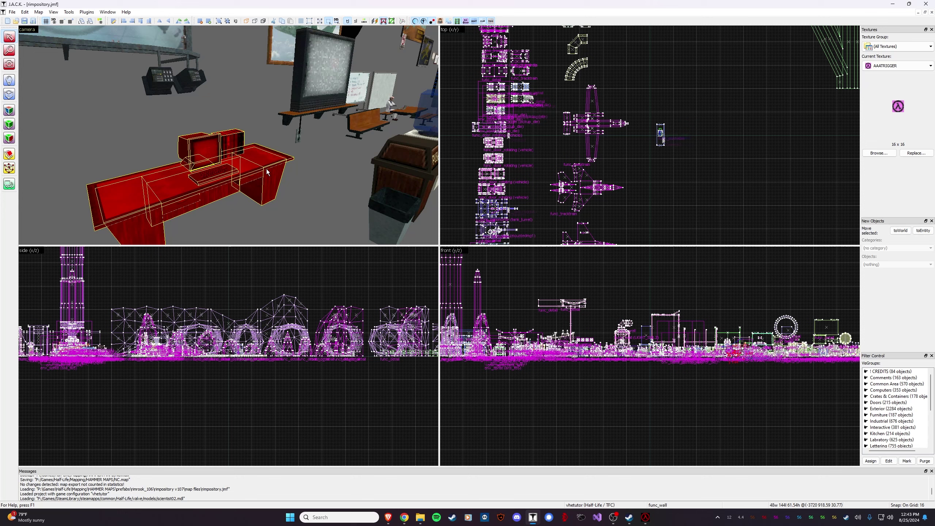
pyautogui.click(153, 165)
pyautogui.click(216, 153)
pyautogui.hotkey('alt', 'Return')
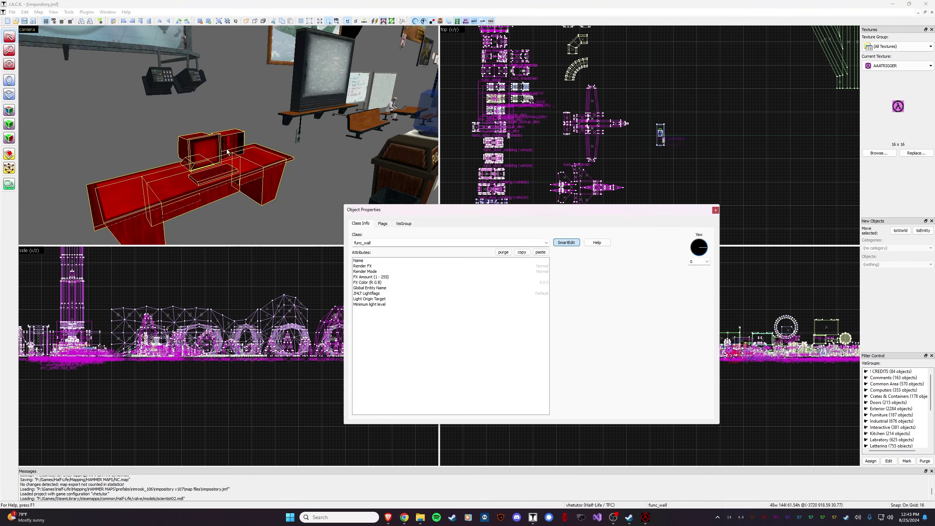
pyautogui.click(715, 210)
pyautogui.press('z')
pyautogui.press('Escape')
# Move past the office props to the bathroom sinks and select the double-sink cabinet with the mirrors for inspection
pyautogui.press('w')
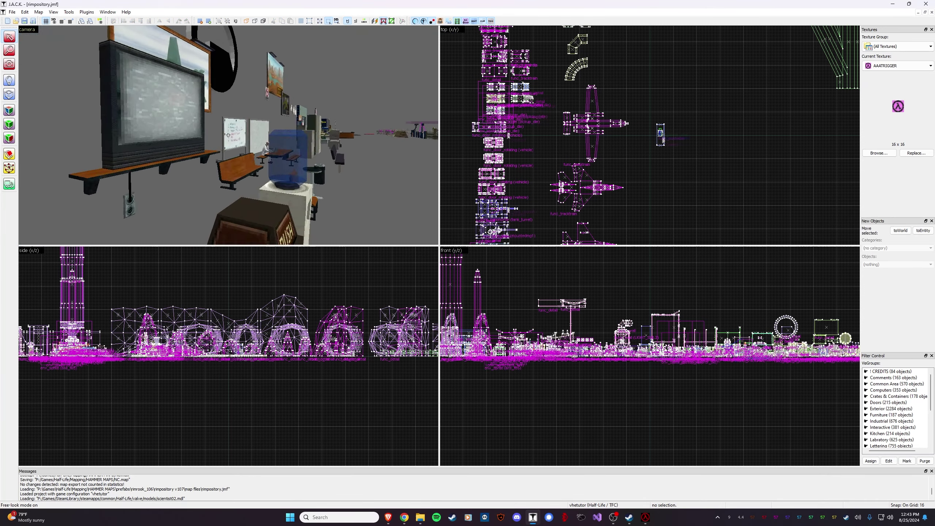
pyautogui.press('w')
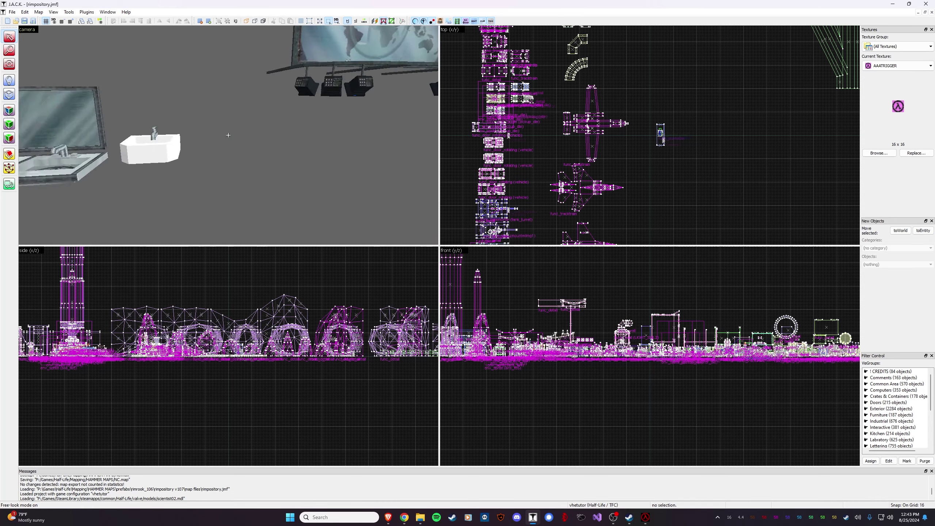
pyautogui.click(147, 120)
pyautogui.press('w')
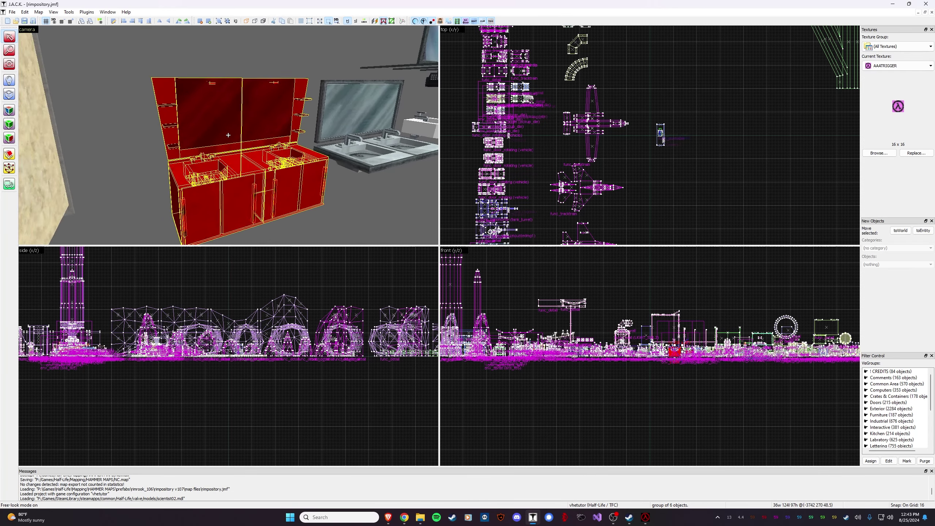
# Check the object properties of the double-sink cabinet group without changing anything
pyautogui.hotkey('alt', 'Return')
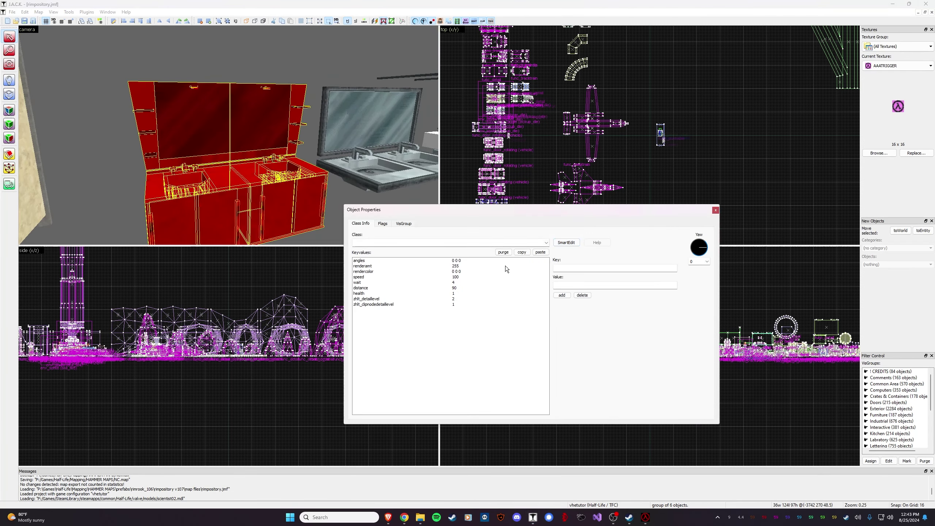
pyautogui.moveTo(399, 210); pyautogui.dragTo(391, 169)
pyautogui.click(707, 169)
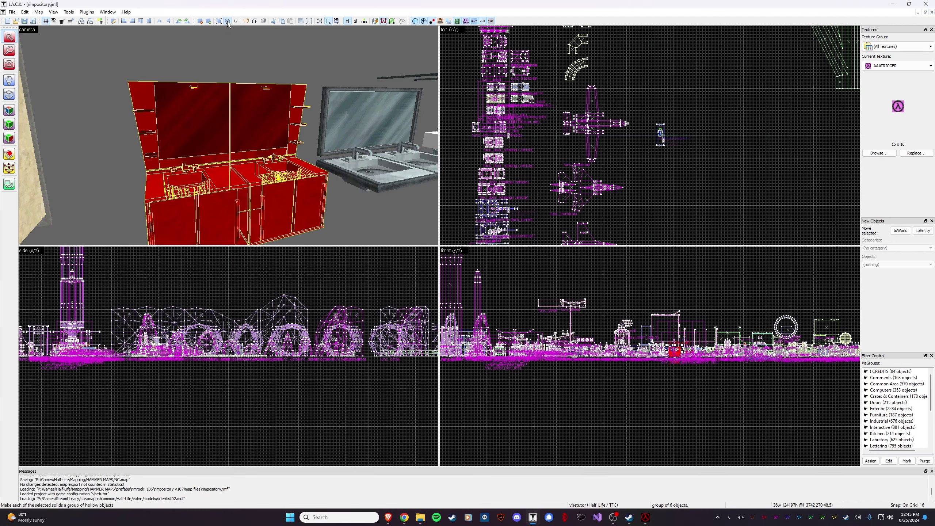
# Ungroup the double-sink cabinet prefab, select its doors and other parts individually, and clear the selection
pyautogui.click(256, 110)
pyautogui.click(202, 127)
pyautogui.click(218, 206)
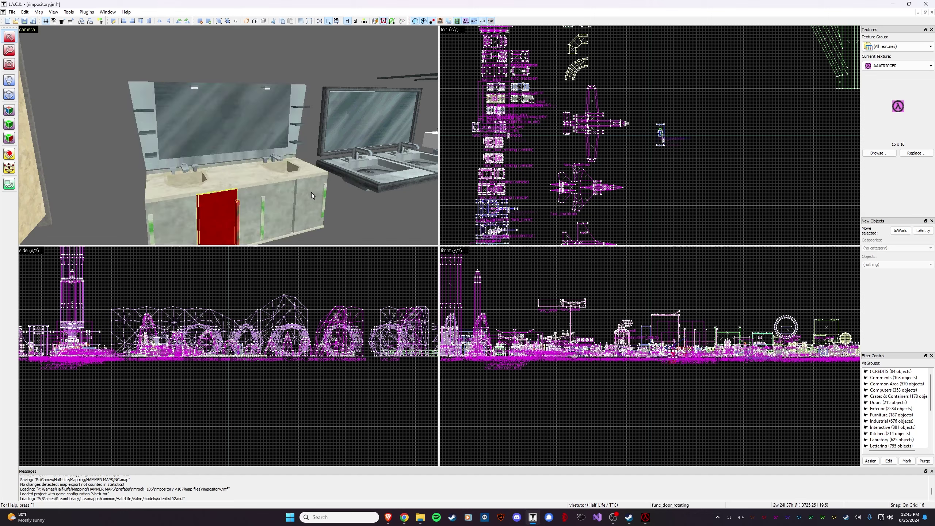
pyautogui.click(311, 192)
pyautogui.click(210, 145)
pyautogui.click(258, 151)
pyautogui.click(284, 190)
pyautogui.click(210, 158)
pyautogui.click(280, 201)
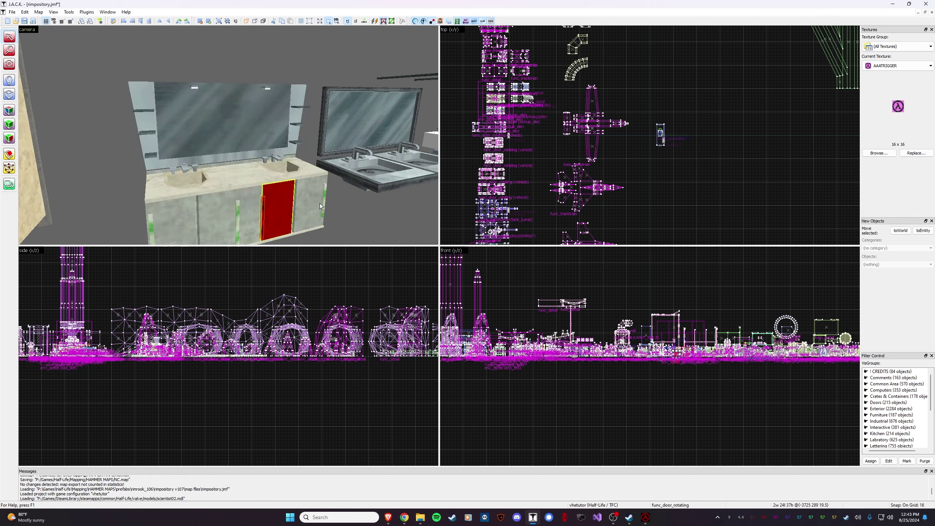
pyautogui.click(310, 197)
pyautogui.press('Escape')
pyautogui.scroll(-5, 470, 182)
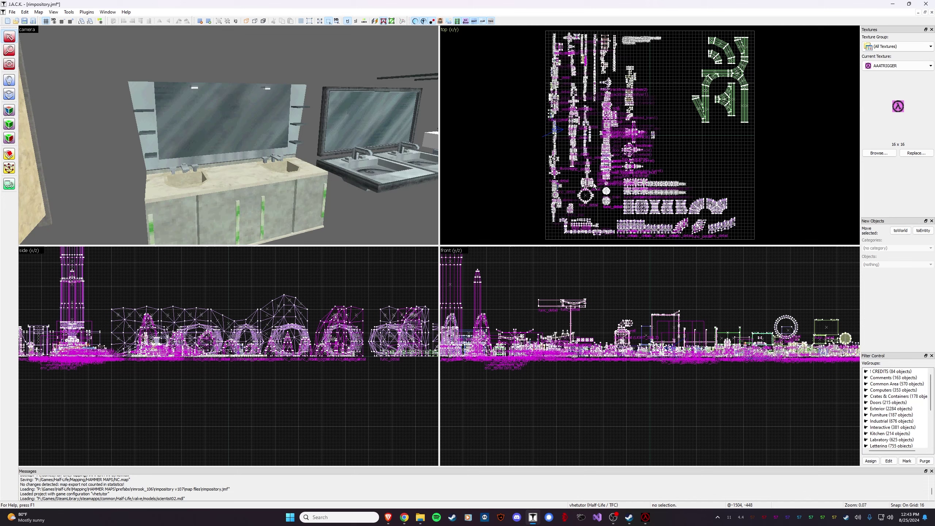
# Undo the ungrouping of the double-sink cabinet
pyautogui.click(12, 11)
pyautogui.press('Right')
pyautogui.press('Right')
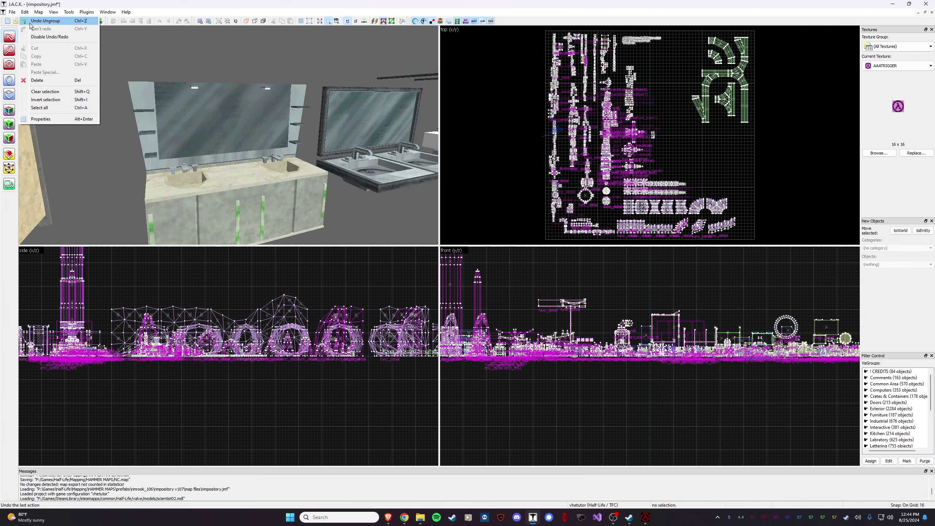
pyautogui.click(29, 22)
# Select the double-sink cabinet as a whole, view its object properties, and clear the selection
pyautogui.click(276, 64)
pyautogui.doubleClick(266, 125)
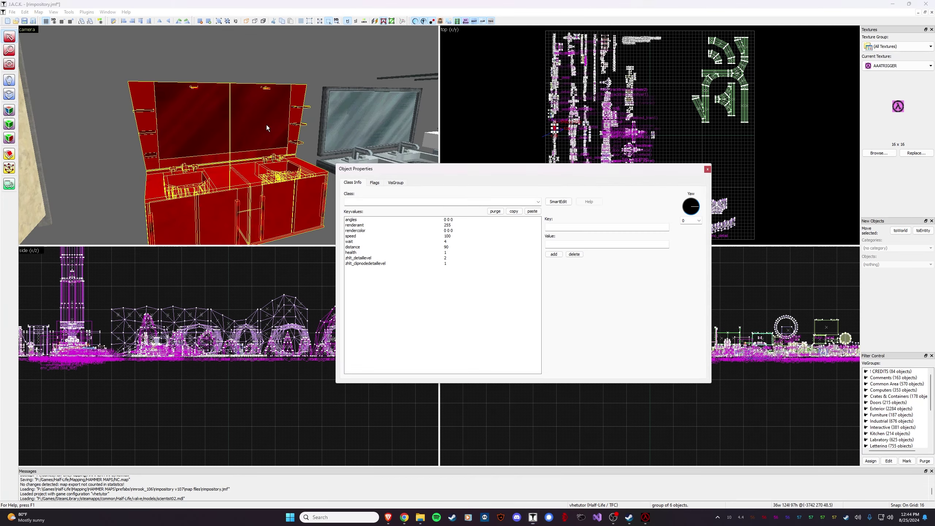
pyautogui.click(706, 169)
pyautogui.press('Escape')
# Return to the desk prefab with the computer and books, select it, and copy it
pyautogui.press('z')
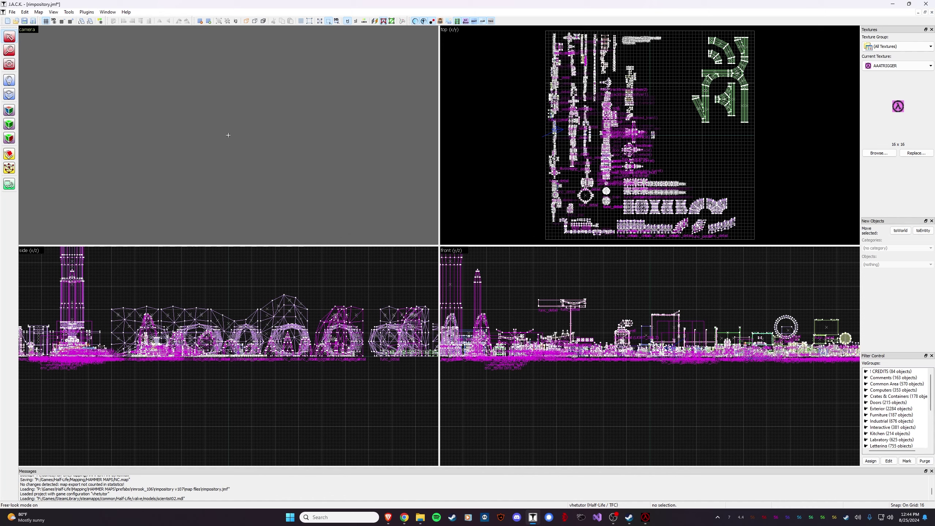
pyautogui.press('w')
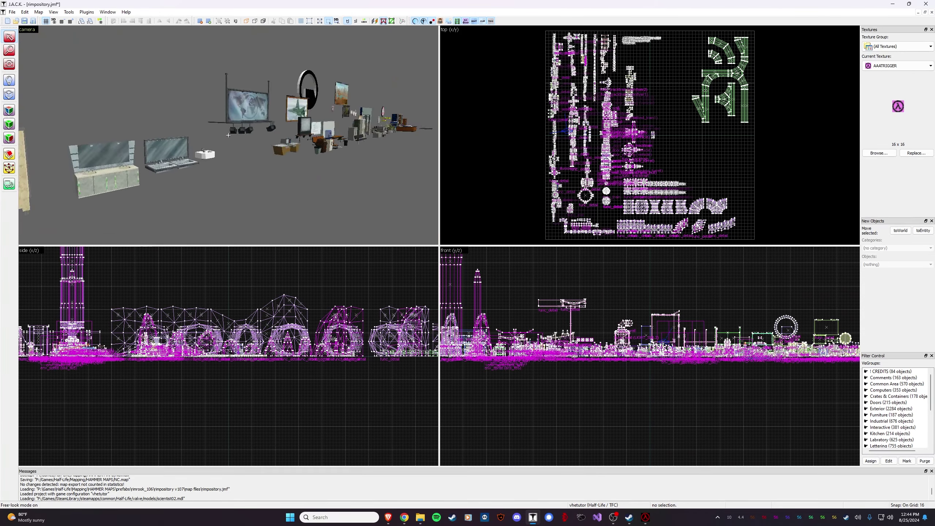
pyautogui.press('w')
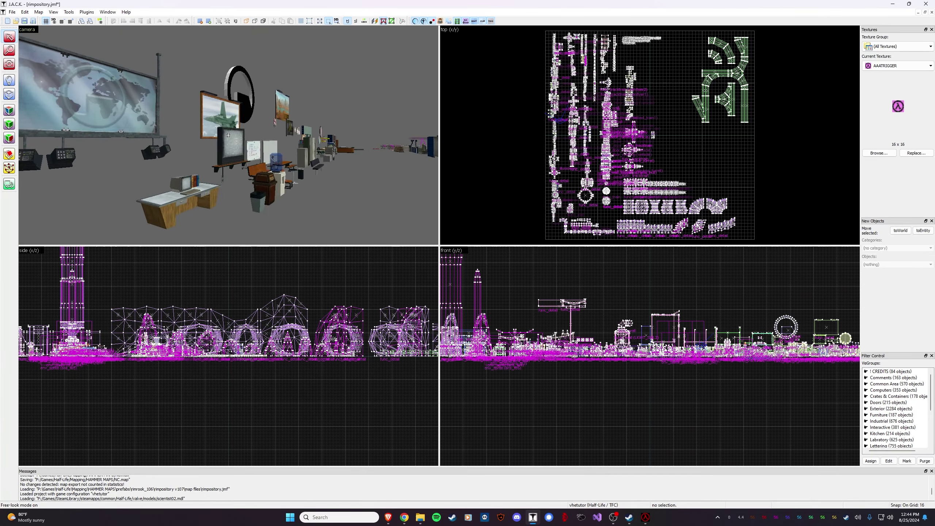
pyautogui.press('w')
pyautogui.click(228, 136)
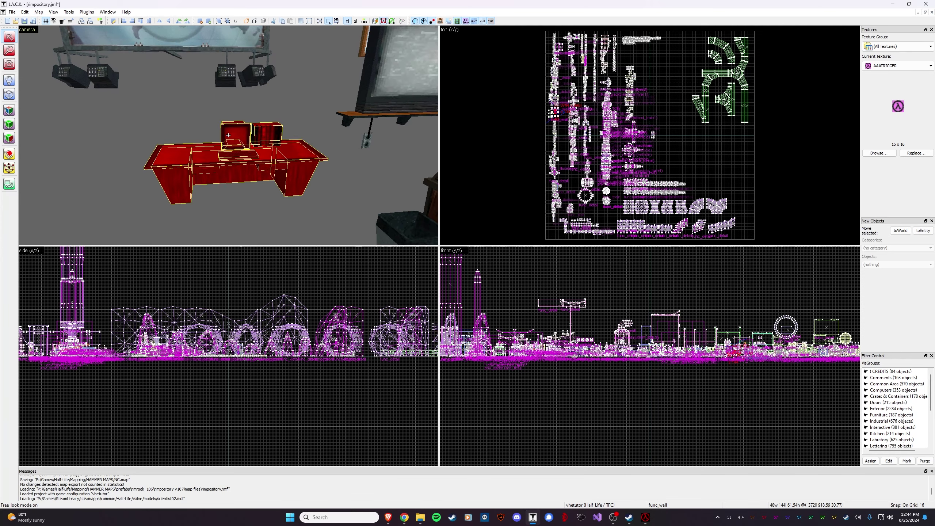
pyautogui.press('z')
pyautogui.rightClick(190, 163)
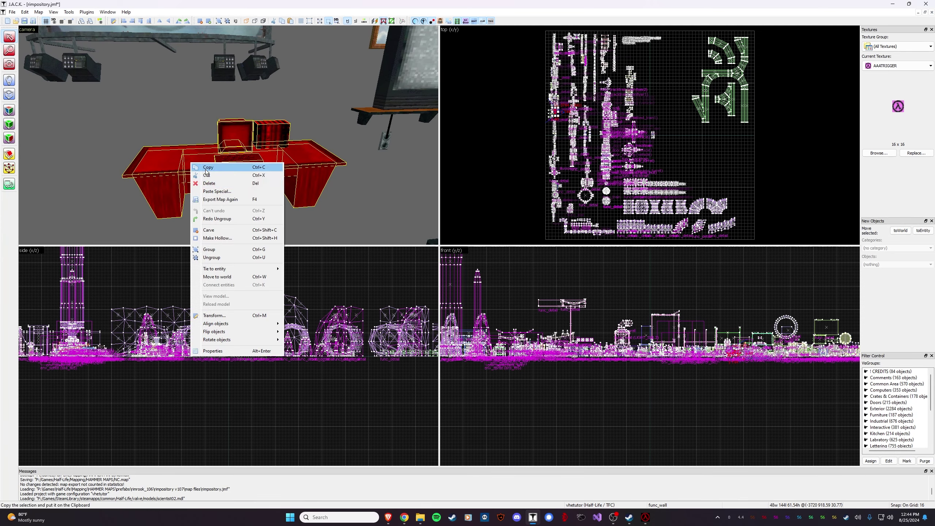
pyautogui.click(227, 167)
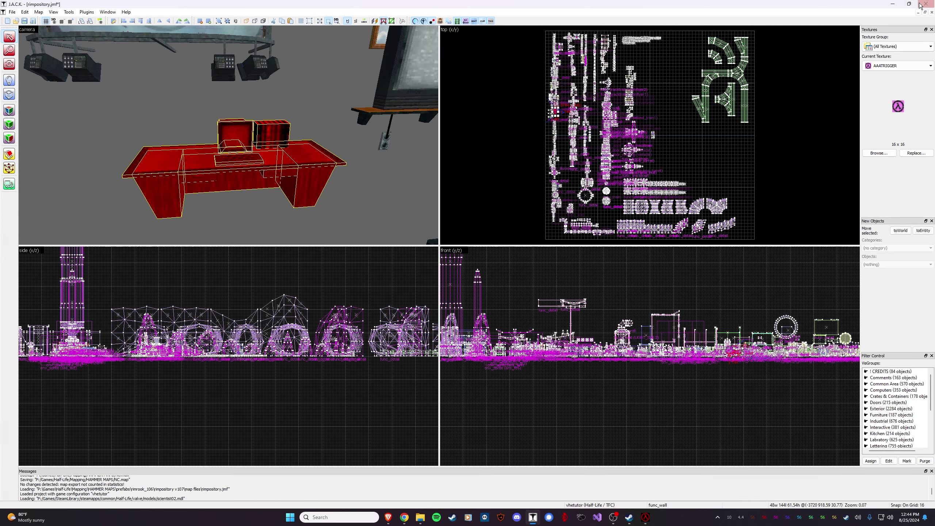
# Switch to the NC.jmf map and select the carpet floor of the empty room with the wooden door frames
pyautogui.click(924, 12)
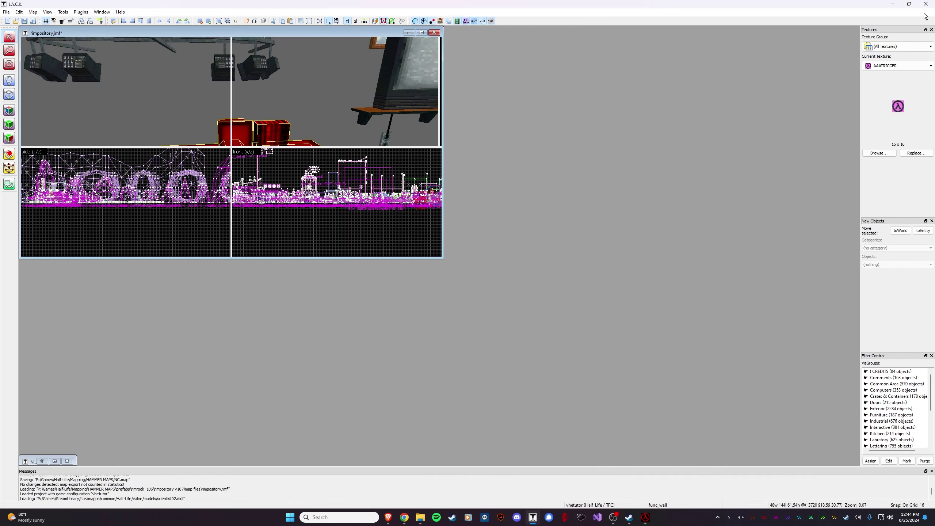
pyautogui.click(58, 462)
pyautogui.press('z')
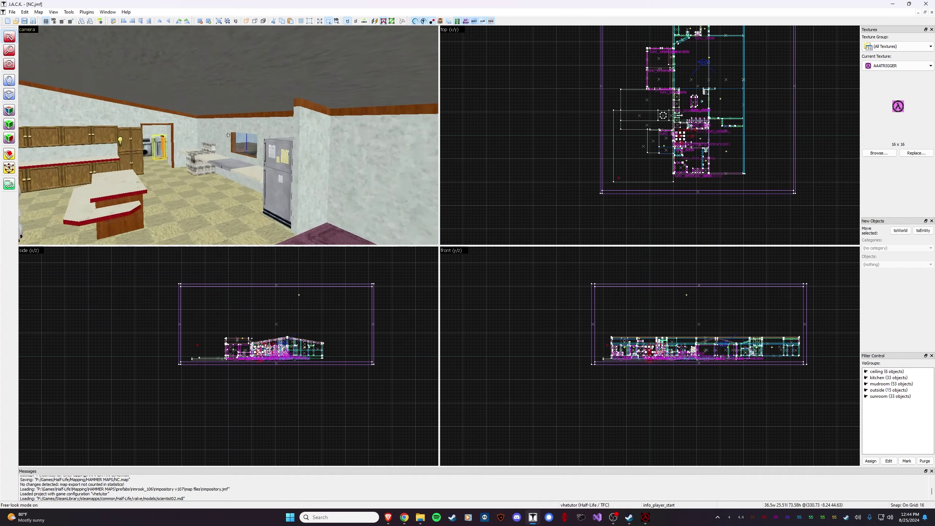
pyautogui.press('w')
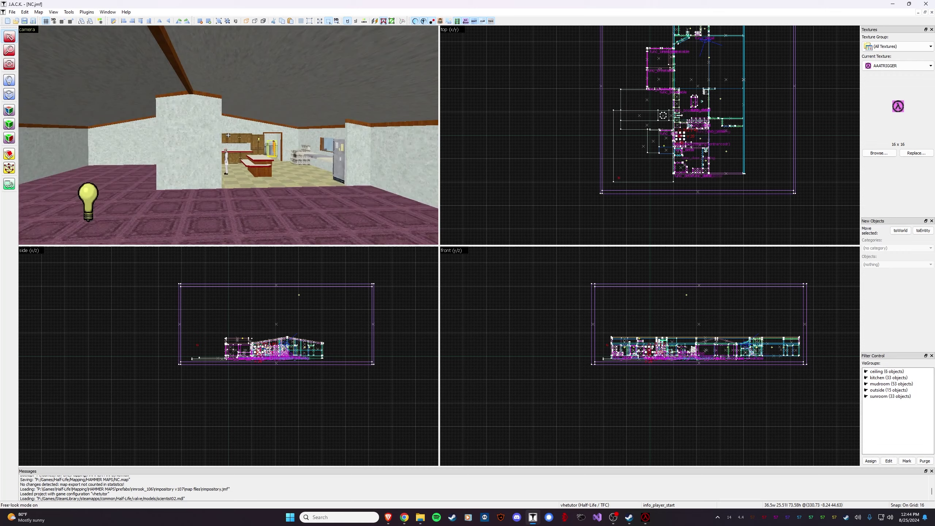
pyautogui.press('w')
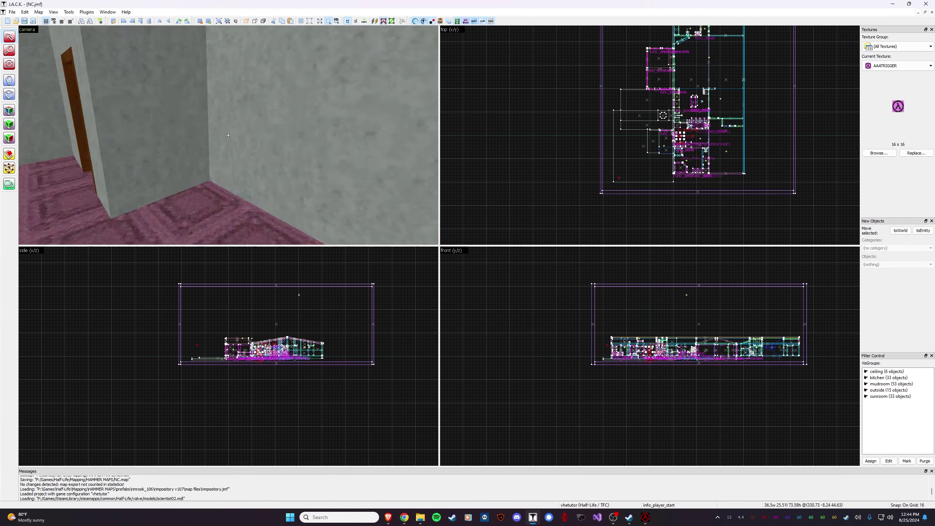
pyautogui.press('z')
pyautogui.click(227, 174)
pyautogui.scroll(8, 715, 121)
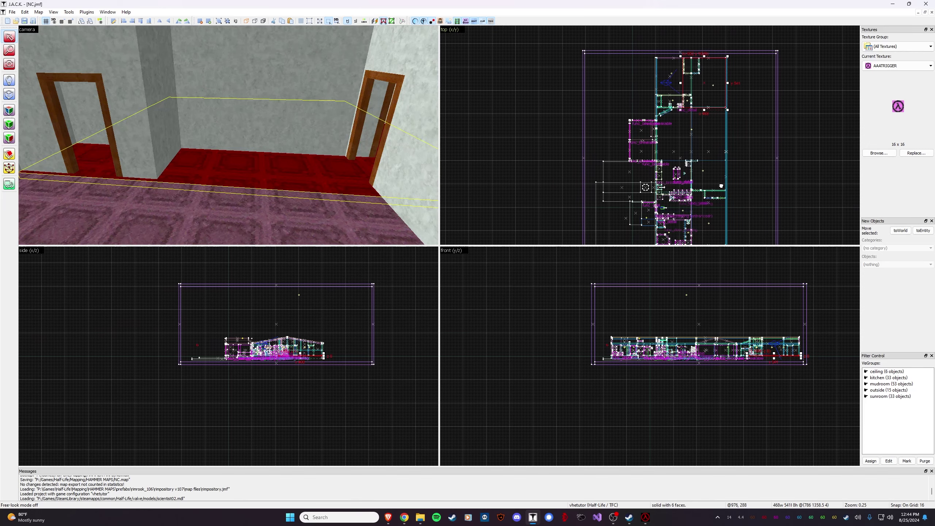
# Paste the copied desk into the empty room and move it slightly away from the doorway wall
pyautogui.hotkey('ctrl', 'v')
pyautogui.scroll(4, 642, 137)
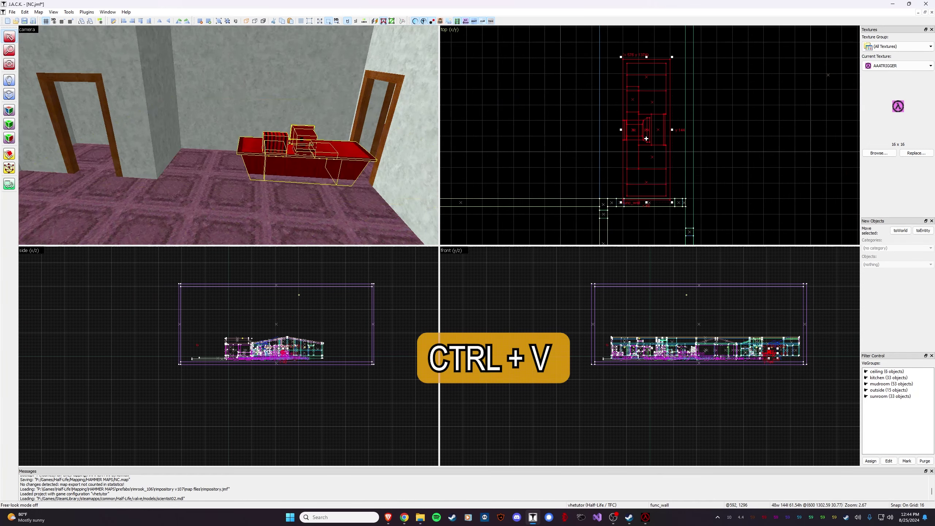
pyautogui.moveTo(646, 165); pyautogui.dragTo(626, 155)
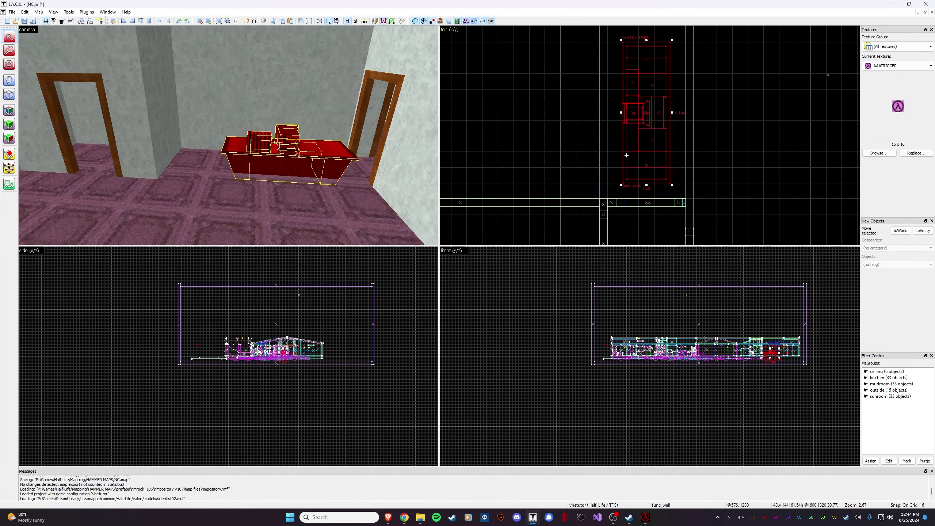
# Rotate the desk 180 degrees and move it toward the back wall, using a grid size of 8
pyautogui.press('[')
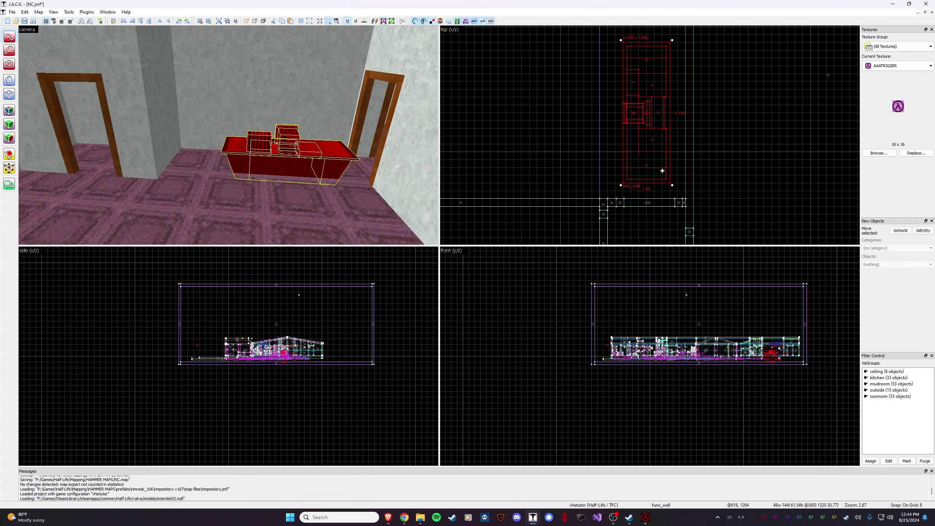
pyautogui.moveTo(673, 185); pyautogui.dragTo(629, 69)
pyautogui.moveTo(650, 136); pyautogui.dragTo(657, 128)
pyautogui.scroll(2, 686, 142)
pyautogui.scroll(4, 686, 146)
pyautogui.moveTo(604, 150); pyautogui.dragTo(628, 150)
pyautogui.scroll(2, 228, 135)
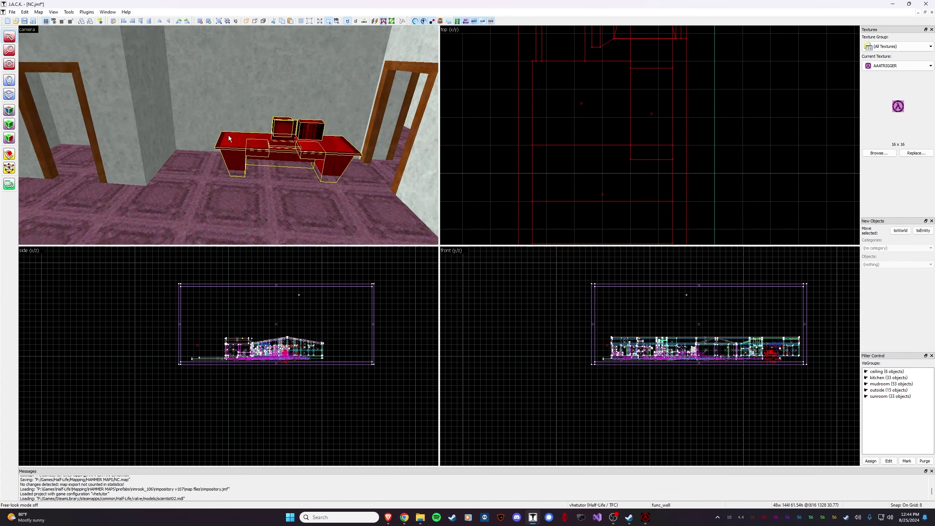
# Slide the desk about 56 units along the back wall toward the room's corner
pyautogui.scroll(-5, 650, 155)
pyautogui.moveTo(649, 141); pyautogui.dragTo(640, 215, button='middle')
pyautogui.scroll(-3, 640, 216)
pyautogui.moveTo(634, 189); pyautogui.dragTo(632, 148)
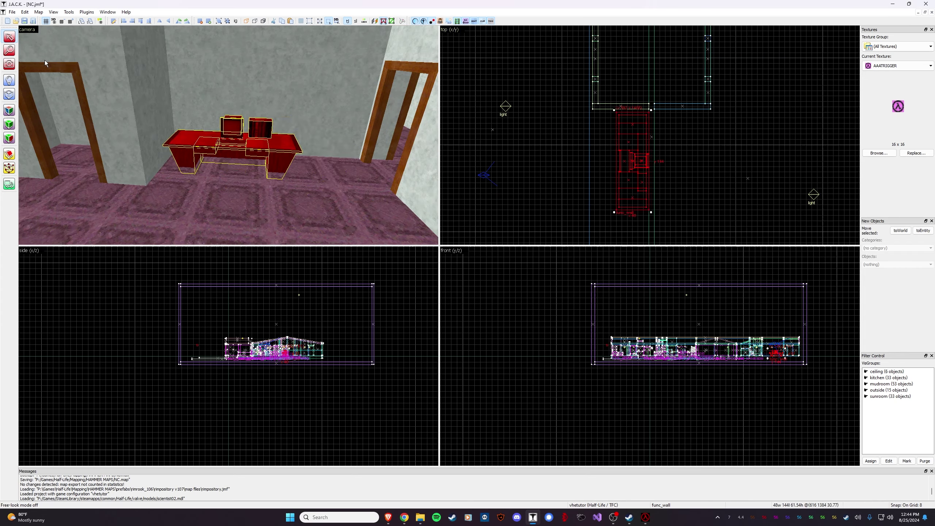
# Clear the selection and examine the placed desk, computer and books from several angles in the 3D view
pyautogui.click(20, 38)
pyautogui.click(324, 185)
pyautogui.press('z')
pyautogui.scroll(-5, 228, 135)
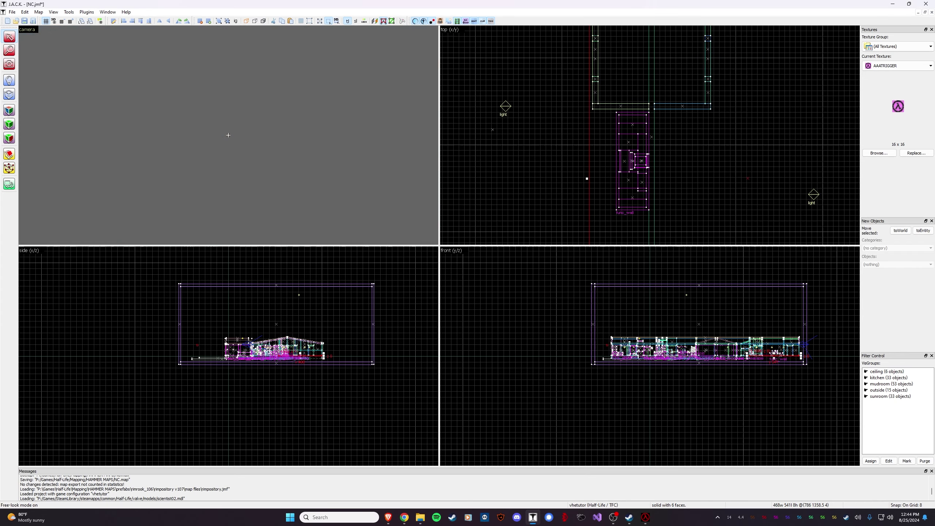
pyautogui.scroll(4, 229, 135)
pyautogui.press('Escape')
pyautogui.press('w')
pyautogui.press('a')
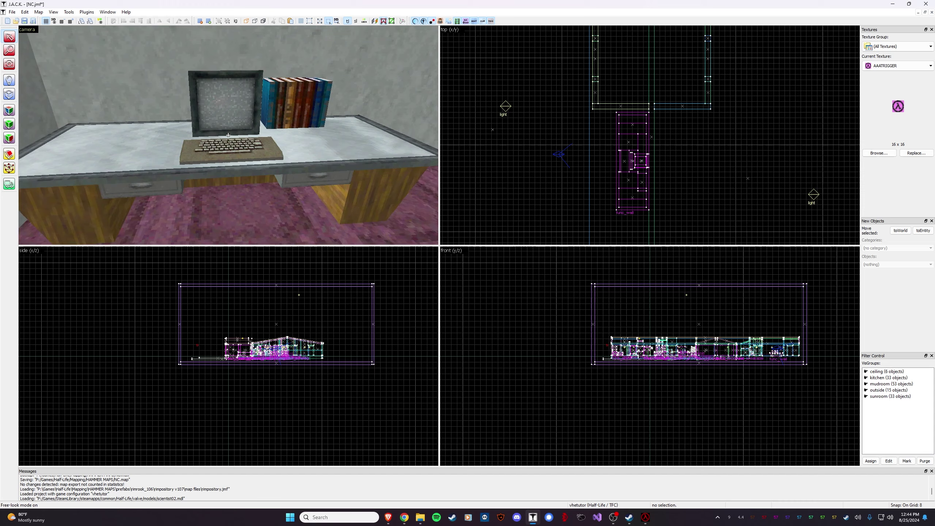
pyautogui.press('s')
pyautogui.press('w')
pyautogui.press('s')
pyautogui.press('d')
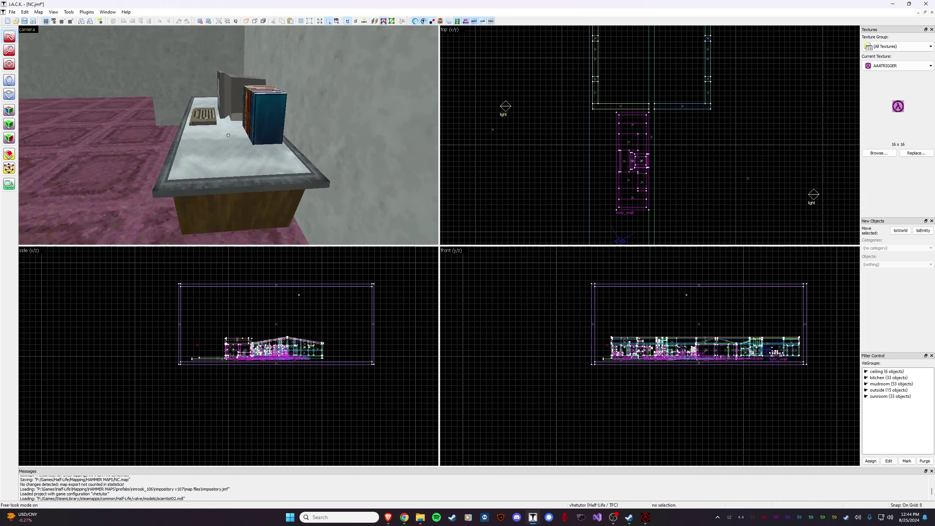
pyautogui.press('a')
pyautogui.press('w')
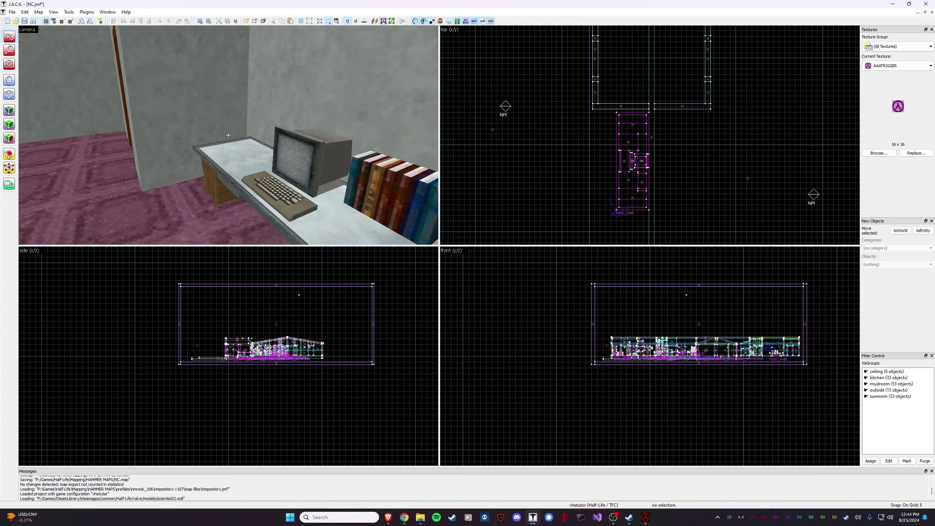
# Select the wall behind the desk and fly through the house to look over its living areas and kitchen
pyautogui.press('z')
pyautogui.click(228, 135)
pyautogui.click(291, 143)
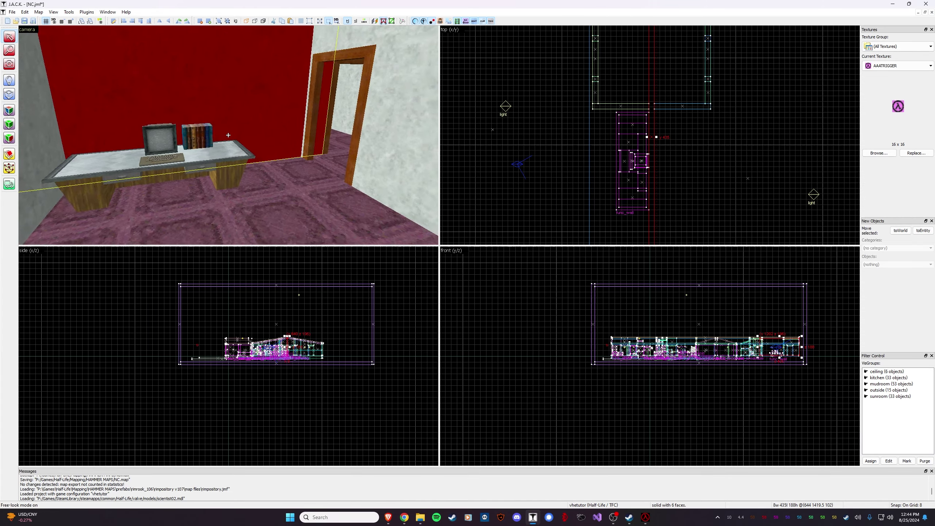
pyautogui.press('s')
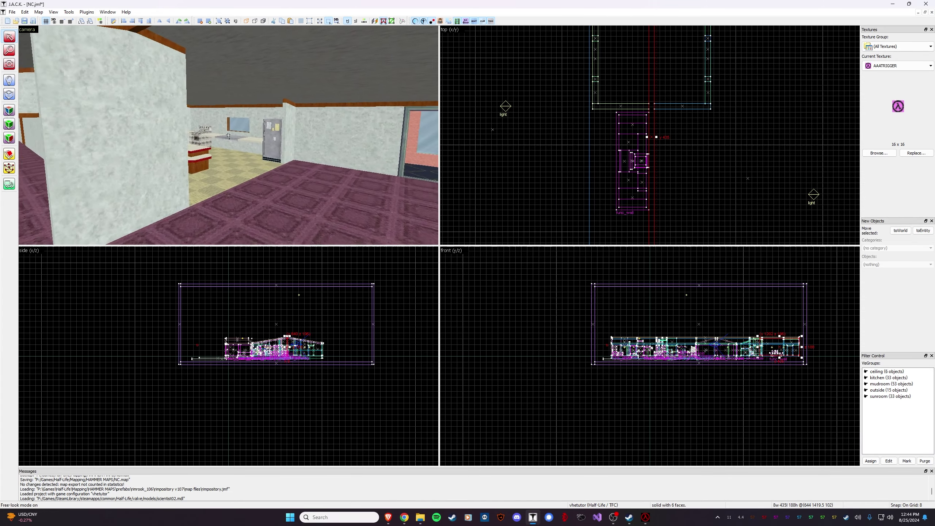
pyautogui.press('d')
pyautogui.press('w')
pyautogui.press('w')
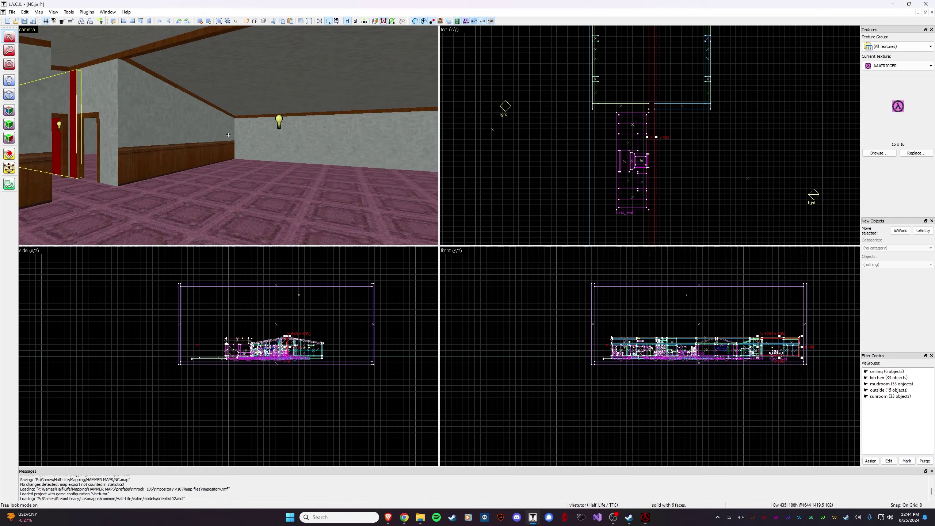
pyautogui.press('Left')
pyautogui.press('w')
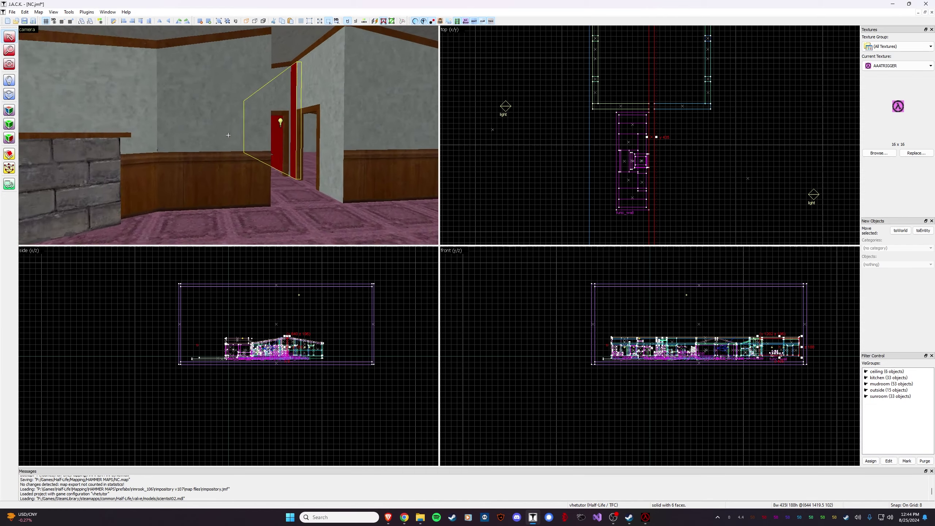
pyautogui.press('w')
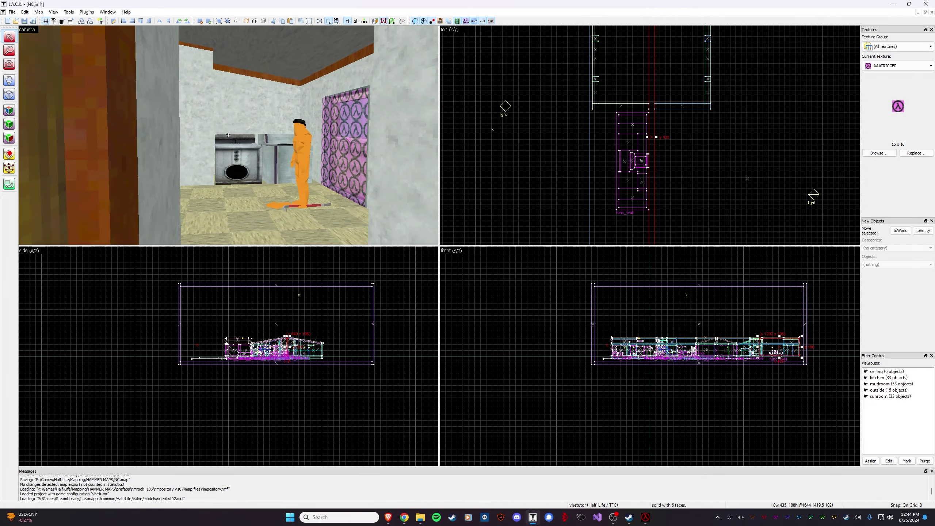
pyautogui.press('s')
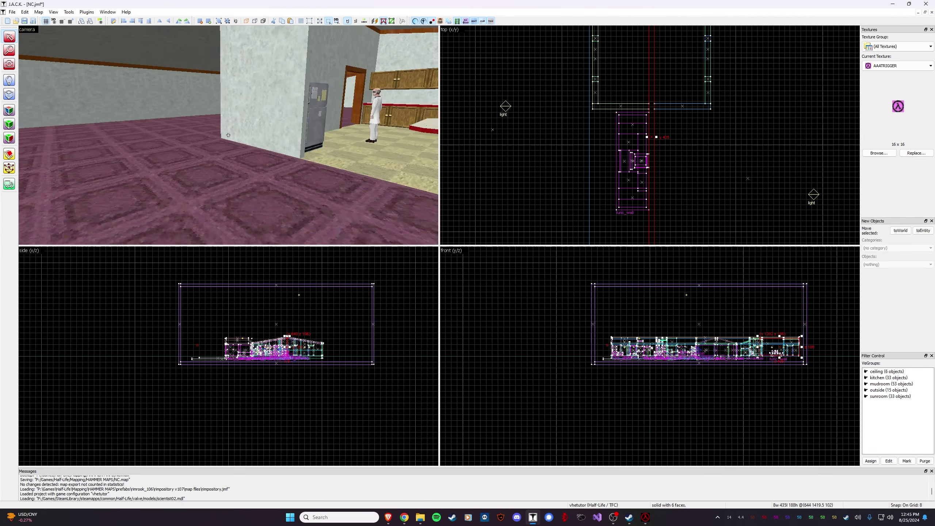
pyautogui.press('z')
# Switch to the Chrome browser and show GameBanana's Half-Life Prefabs page
pyautogui.click(407, 520)
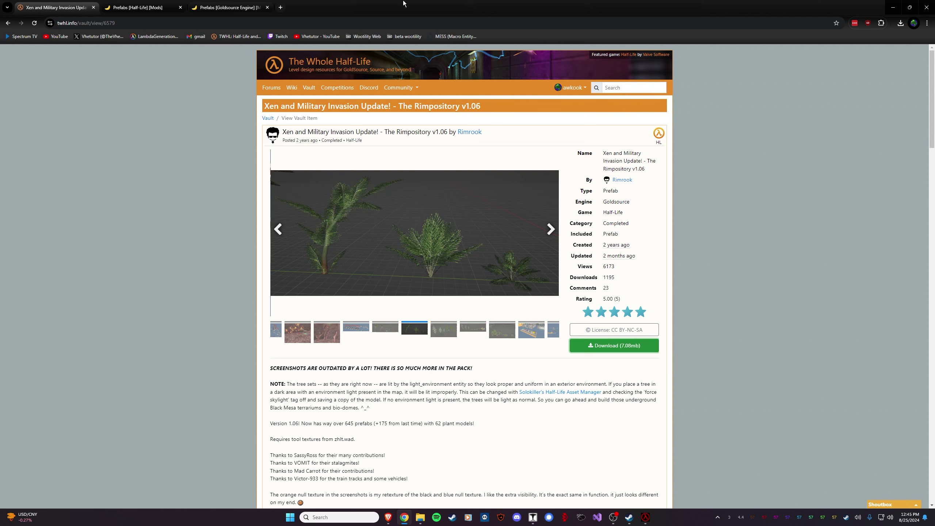
pyautogui.click(151, 4)
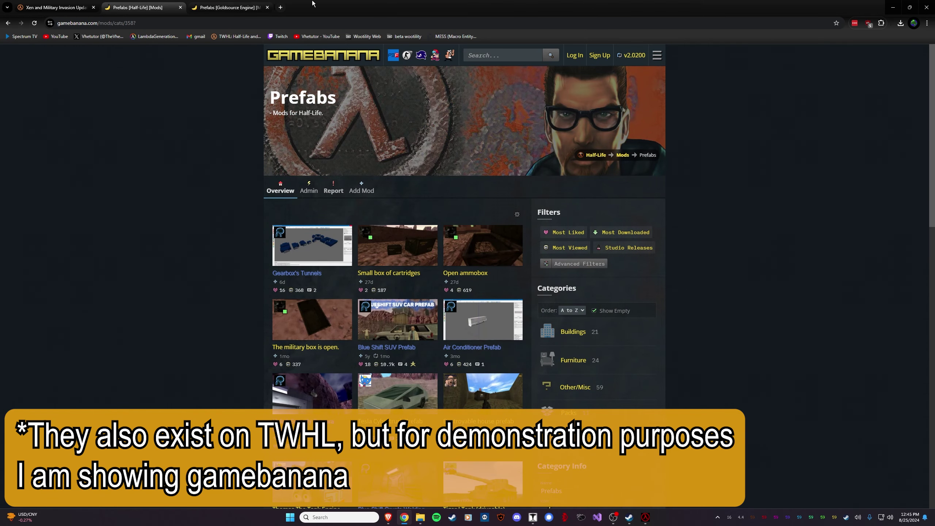
# Search the web for "gamebanana half life 1" in a new browser tab and open GameBanana's Half-Life page
pyautogui.click(280, 8)
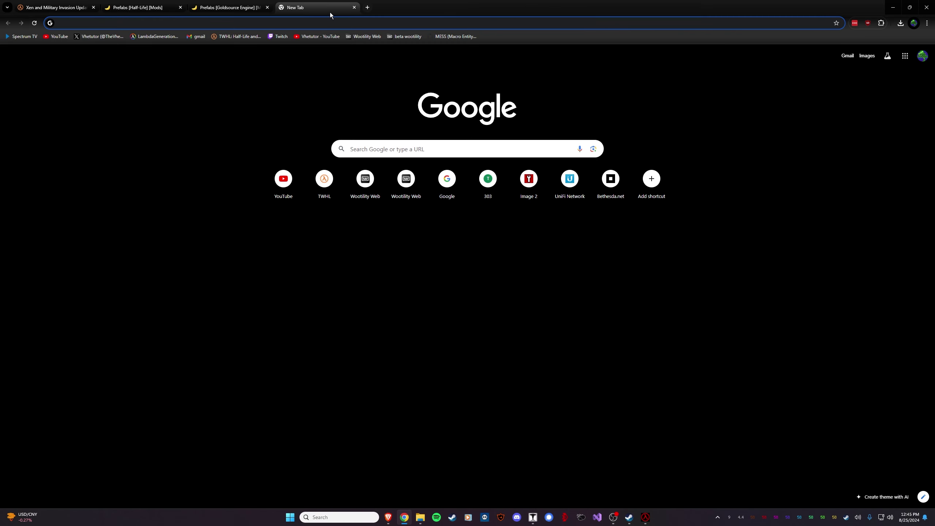
pyautogui.write('gamebanasn')
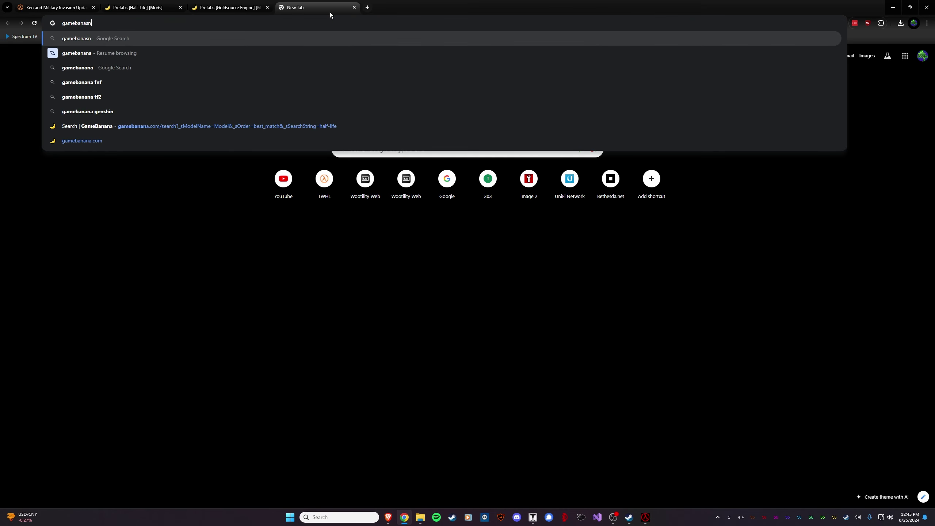
pyautogui.press('BackSpace')
pyautogui.press('BackSpace')
pyautogui.write('na half life 1')
pyautogui.press('Return')
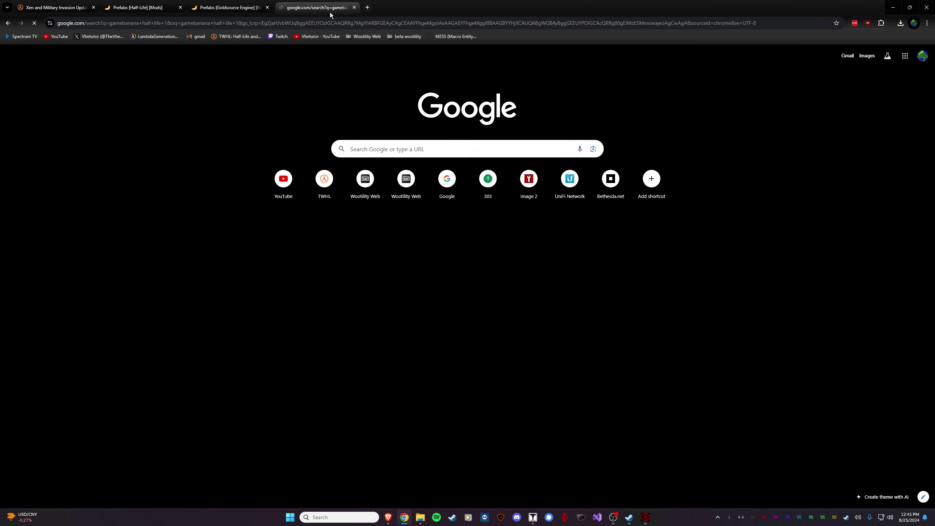
pyautogui.click(179, 125)
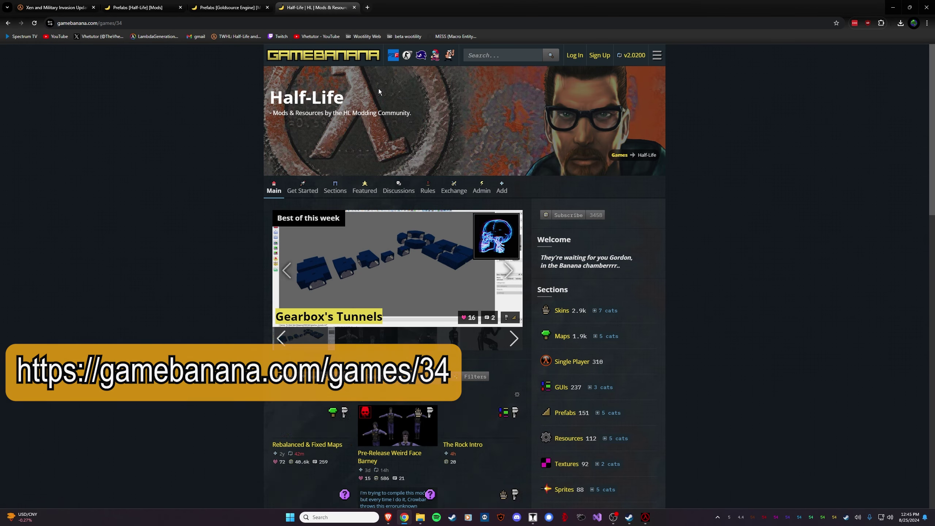
# Search for "gamebanana goldsource engine" in another new browser tab and open GameBanana's Goldsource Engine page
pyautogui.click(367, 7)
pyautogui.write('game')
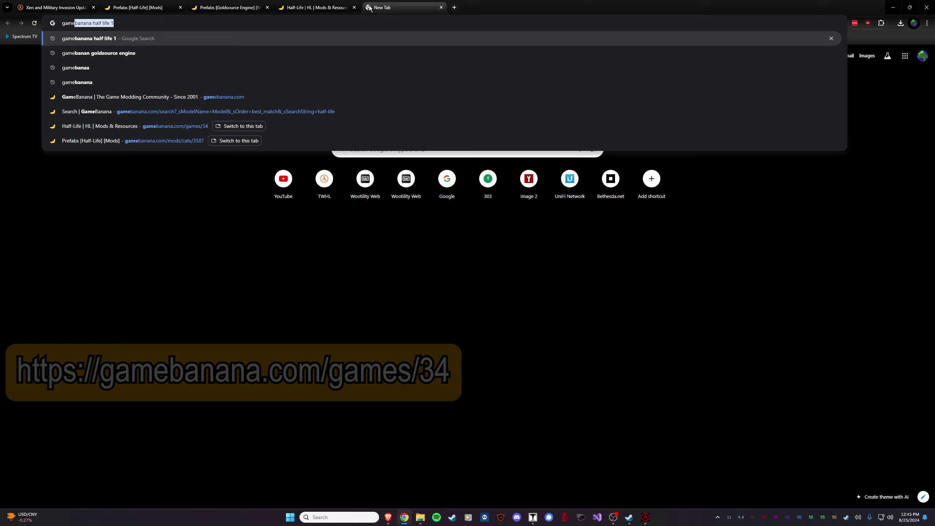
pyautogui.write('banana goldsour')
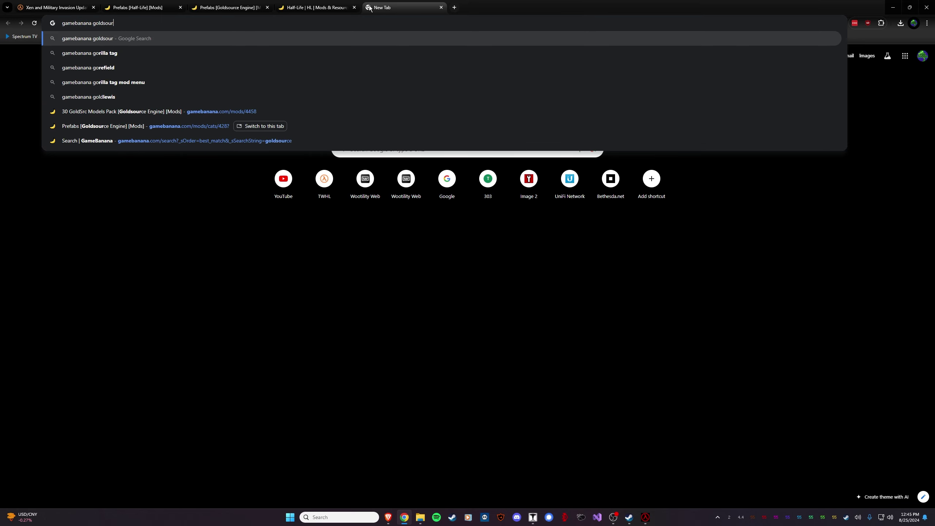
pyautogui.write('ce engine')
pyautogui.press('Return')
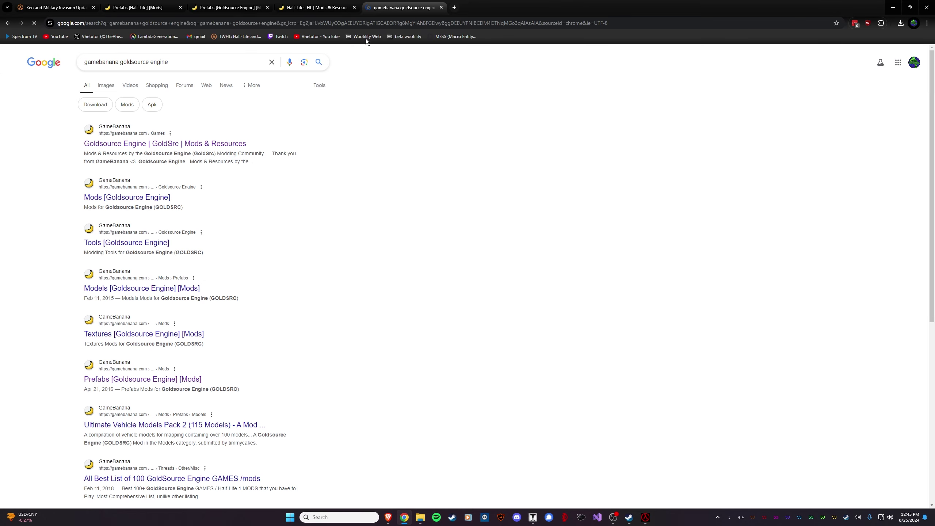
pyautogui.click(215, 144)
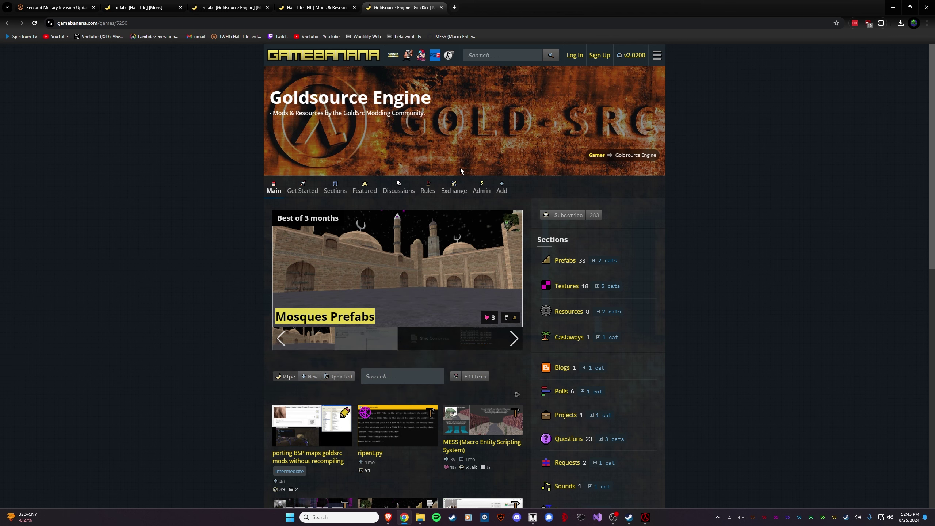
# Return to the Half-Life page, open its Prefabs section and look through the listed prefabs
pyautogui.click(312, 4)
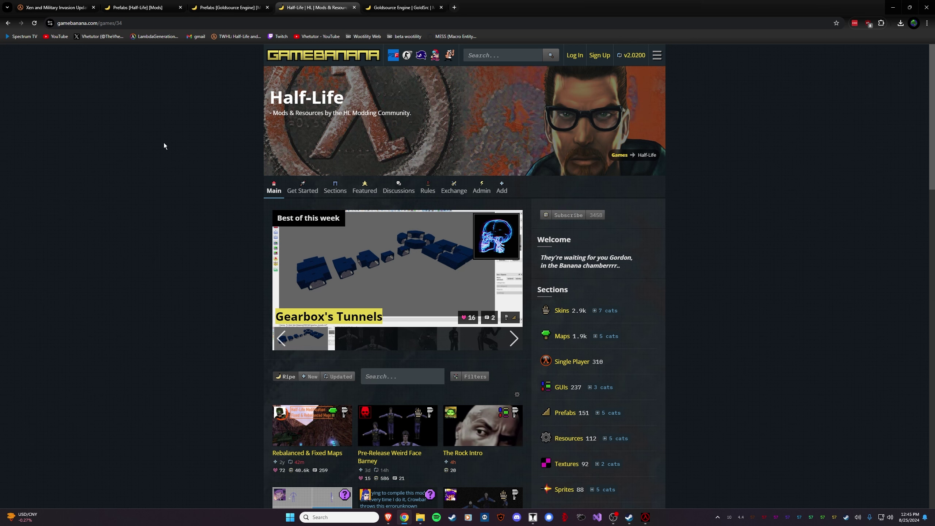
pyautogui.scroll(-1, 397, 215)
pyautogui.click(572, 376)
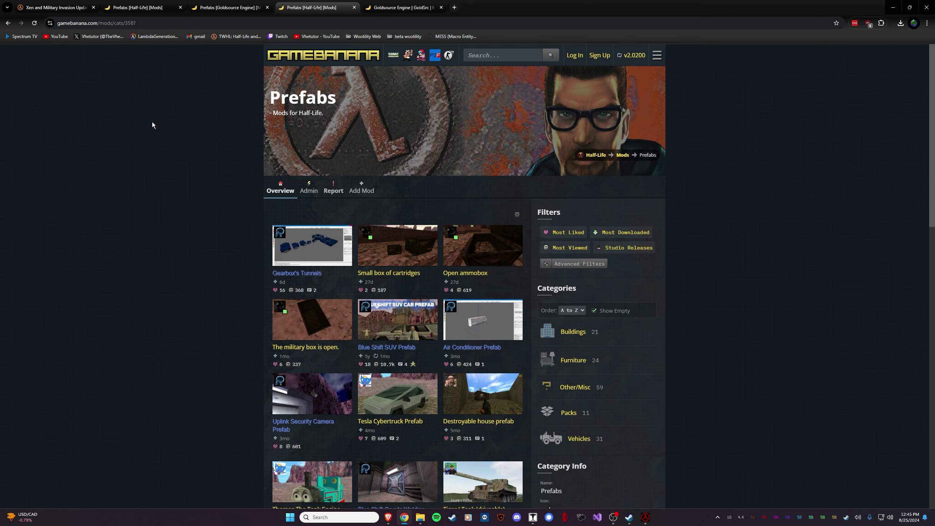
pyautogui.scroll(-3, 189, 176)
pyautogui.scroll(-8, 190, 178)
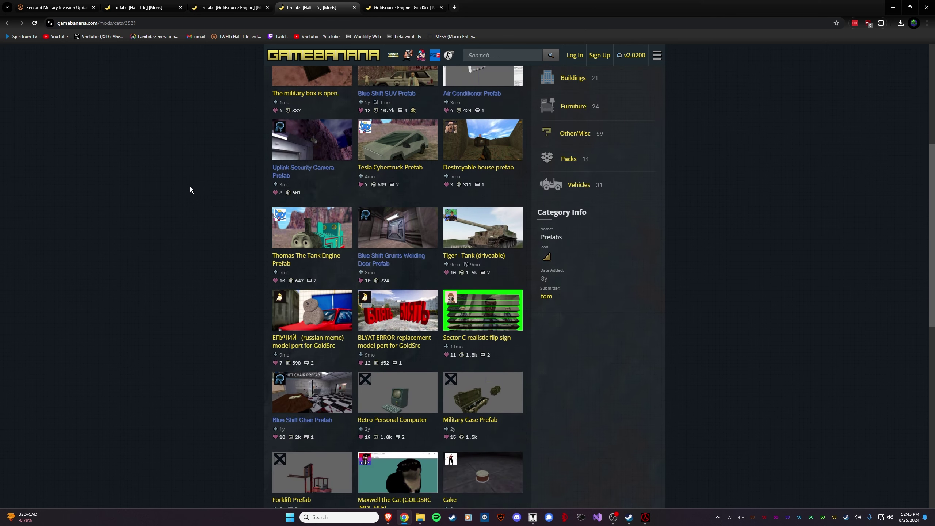
pyautogui.scroll(-14, 226, 249)
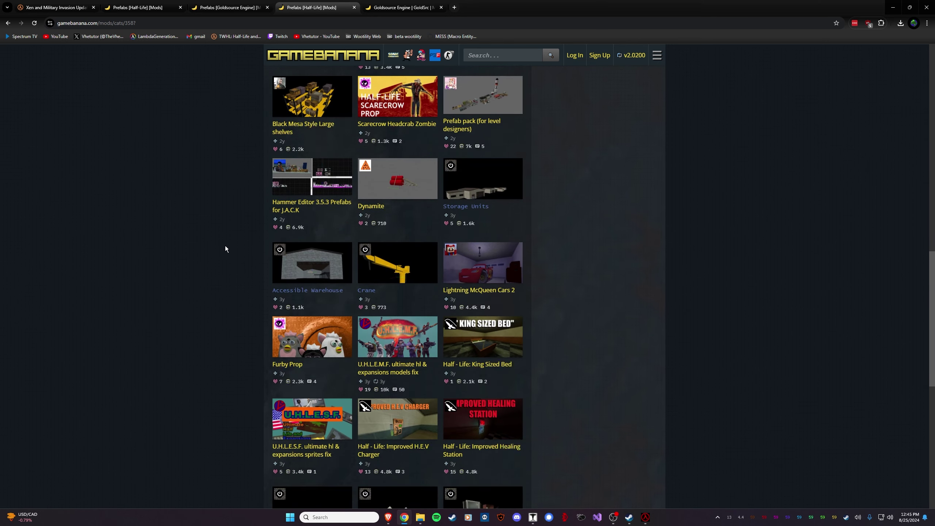
pyautogui.scroll(-20, 226, 249)
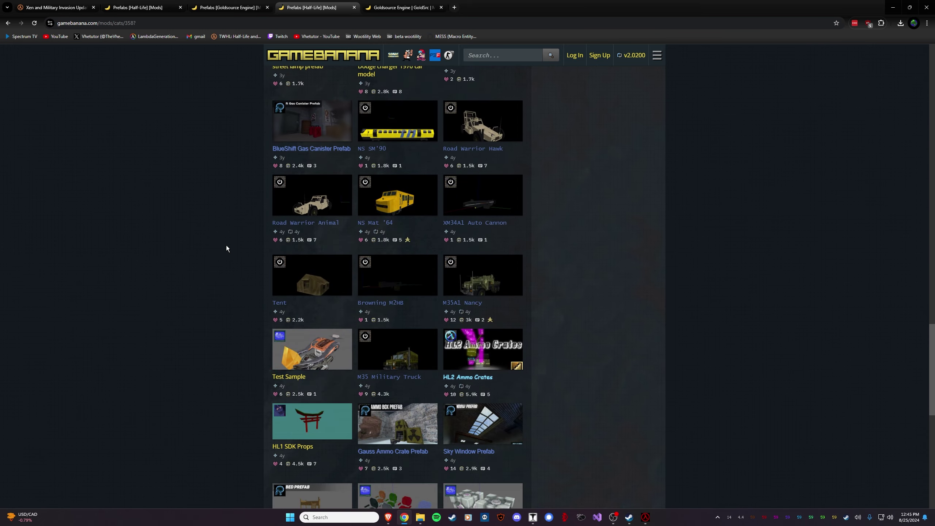
pyautogui.scroll(-10, 225, 250)
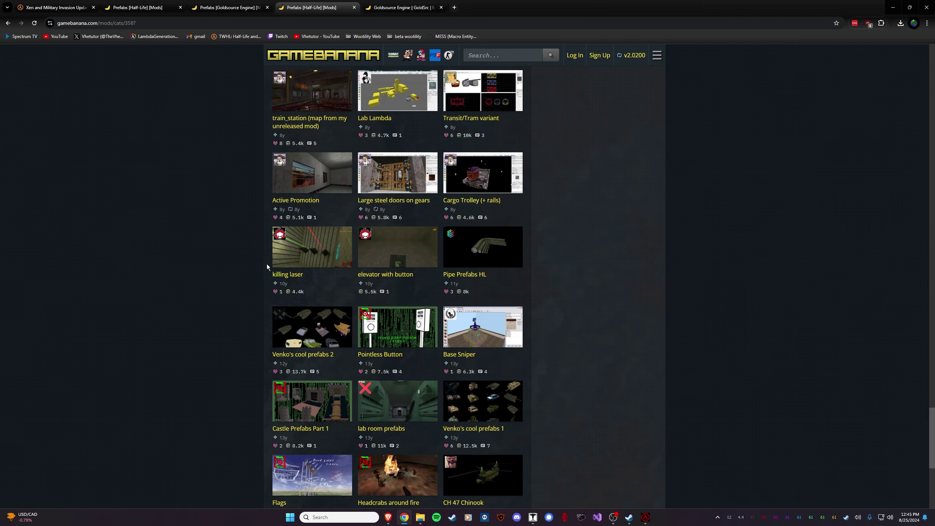
pyautogui.scroll(20, 263, 265)
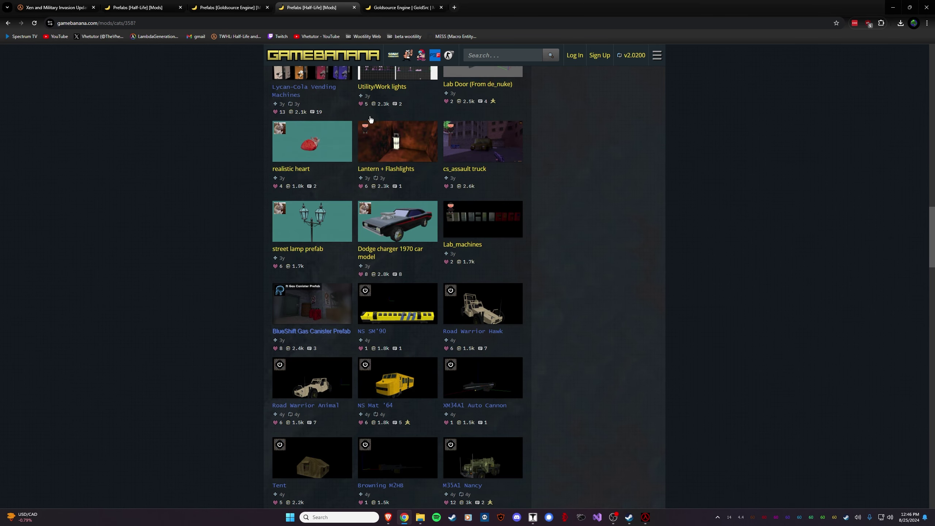
# Return to the Goldsource Engine page, open its Prefabs section and look through the first entries
pyautogui.click(405, 8)
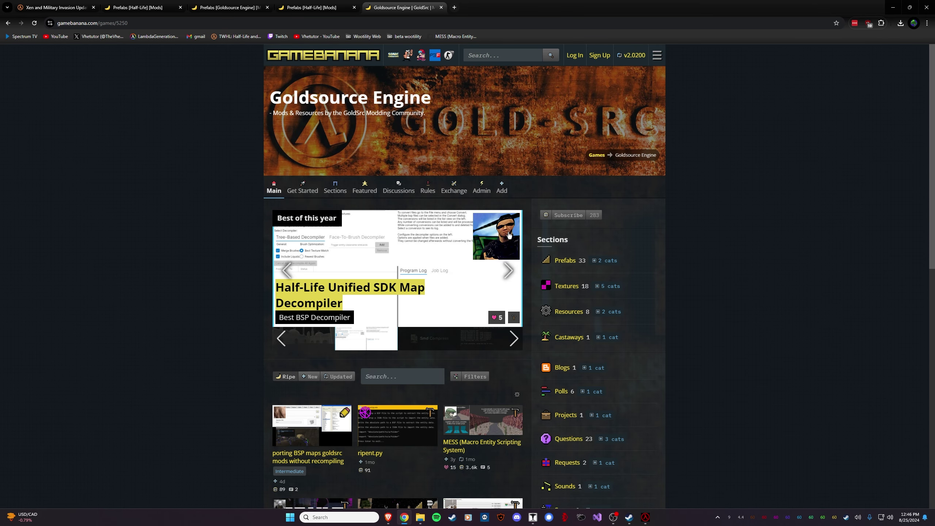
pyautogui.scroll(-2, 584, 251)
pyautogui.scroll(2, 572, 263)
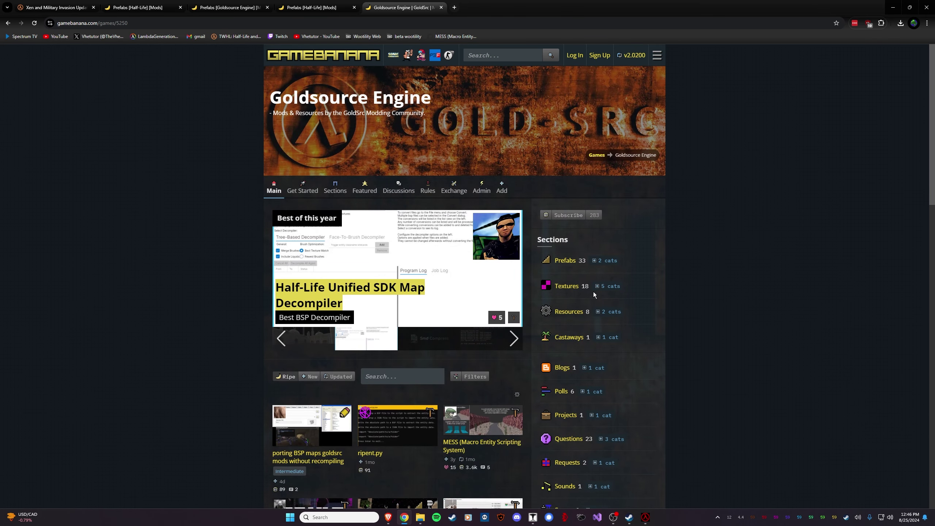
pyautogui.click(571, 262)
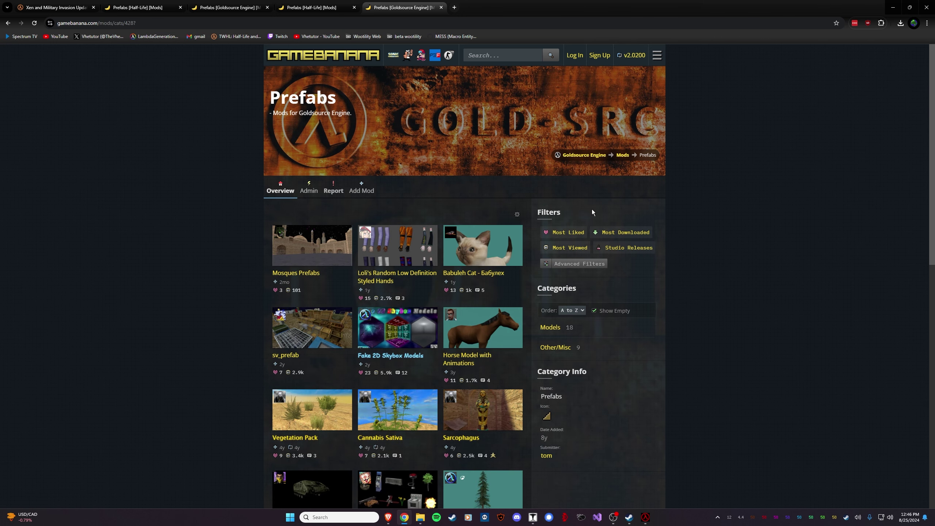
pyautogui.scroll(-4, 304, 219)
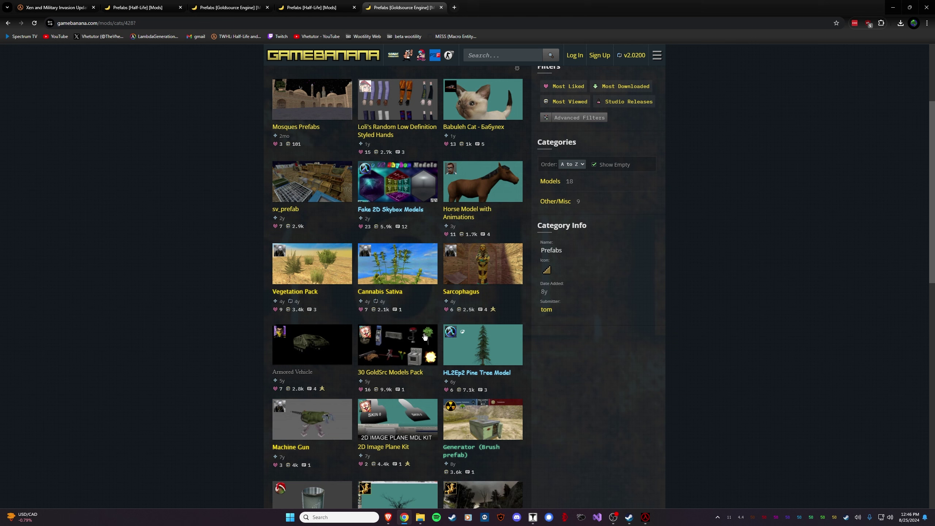
# Open the 30 GoldSrc Models Pack in its own browser tab and look over its preview image and description
pyautogui.middleClick(387, 342)
pyautogui.click(485, 3)
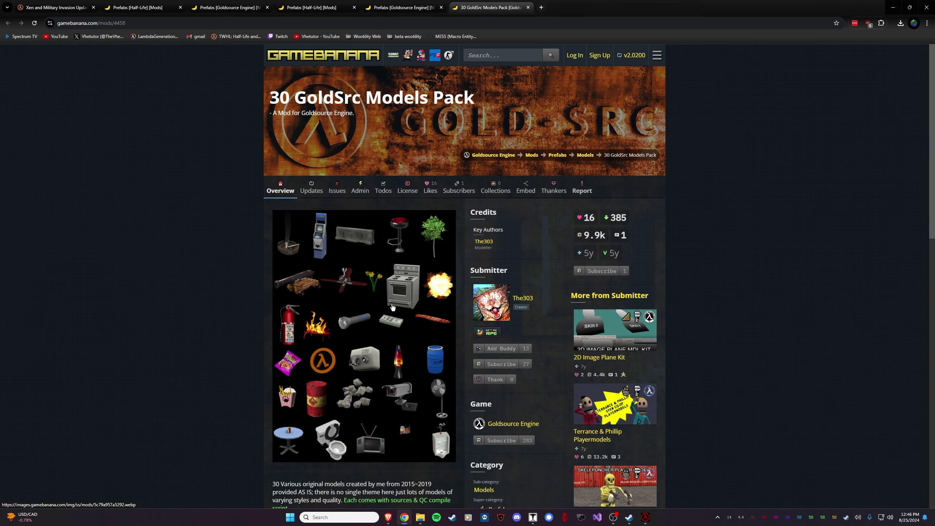
pyautogui.scroll(-3, 392, 307)
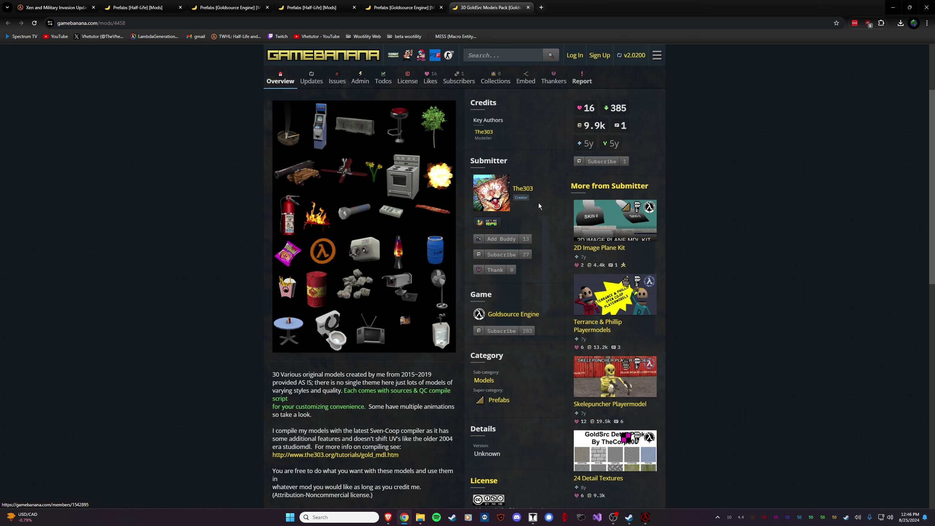
pyautogui.rightClick(623, 343)
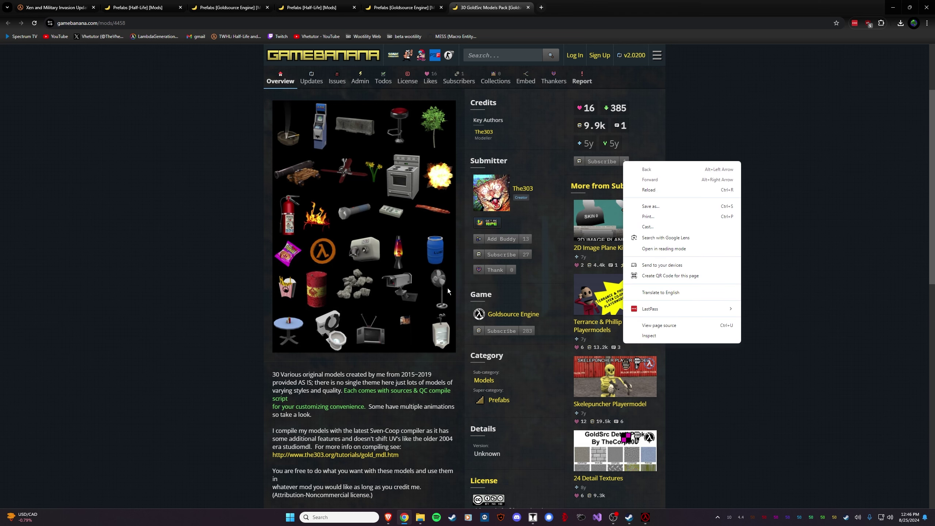
pyautogui.click(622, 187)
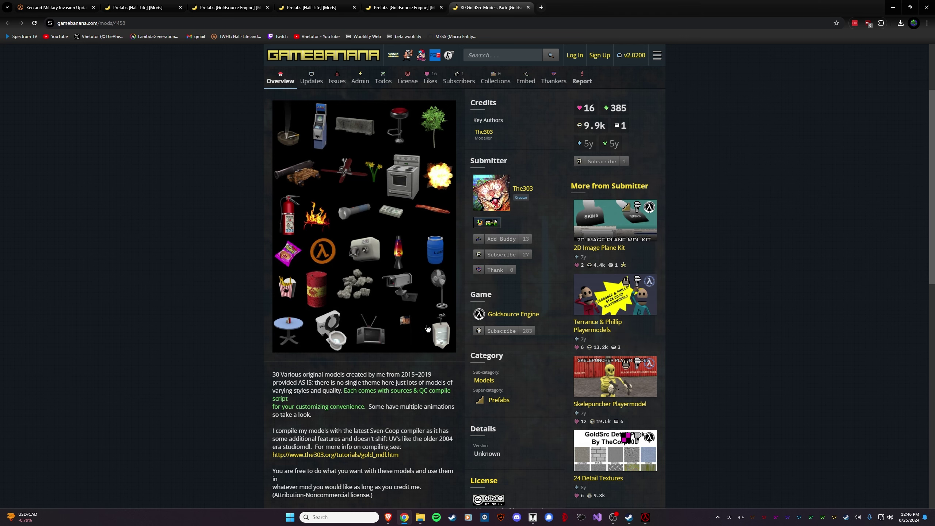
pyautogui.scroll(3, 427, 327)
# Download the303_30mdlpack_2019.7z and save it in the HAMMER MAPS prefabs folder
pyautogui.scroll(-10, 393, 342)
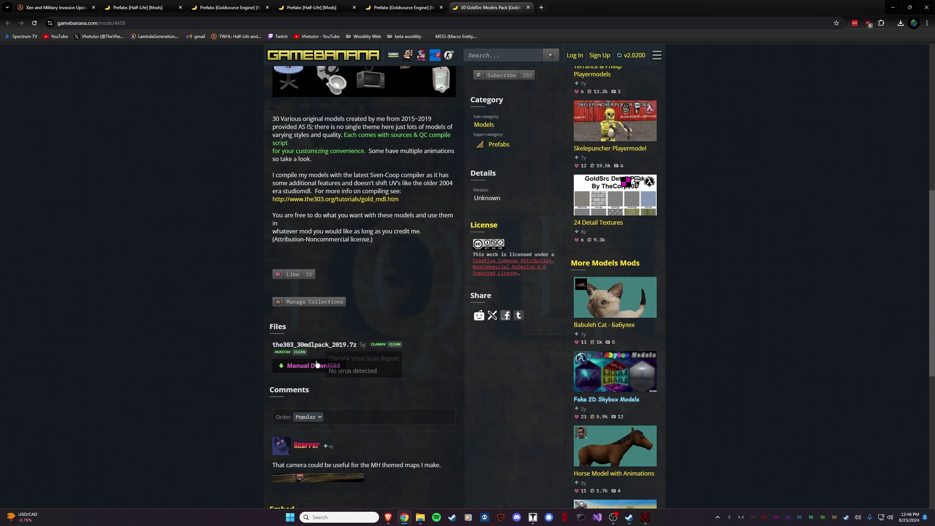
pyautogui.click(316, 365)
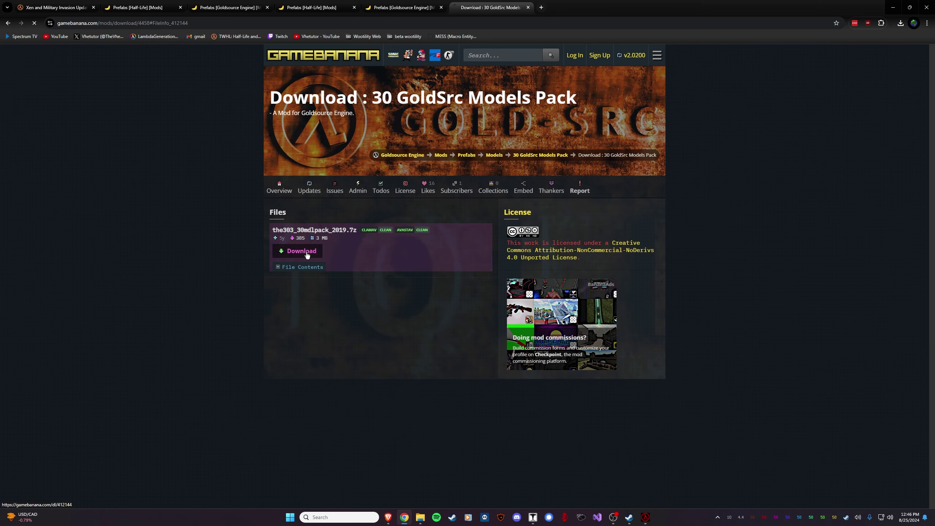
pyautogui.click(307, 254)
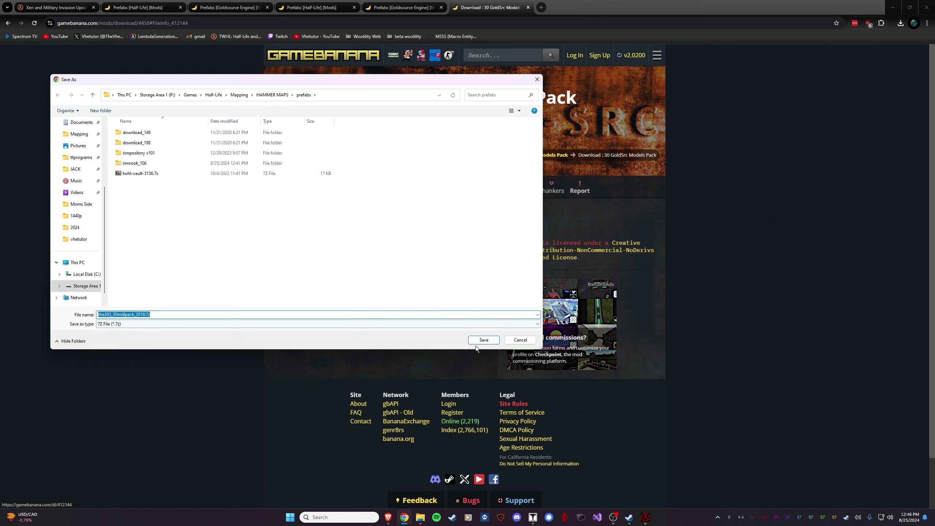
pyautogui.click(483, 340)
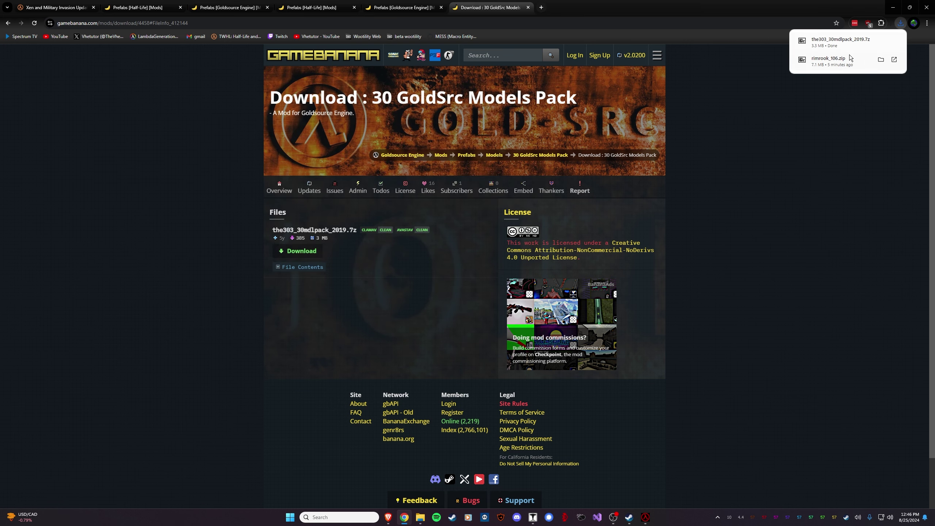
# Switch to the prefabs folder in File Explorer and extract the303_30mdlpack_2019.7z into its own folder with 7-Zip
pyautogui.click(880, 41)
pyautogui.click(395, 289)
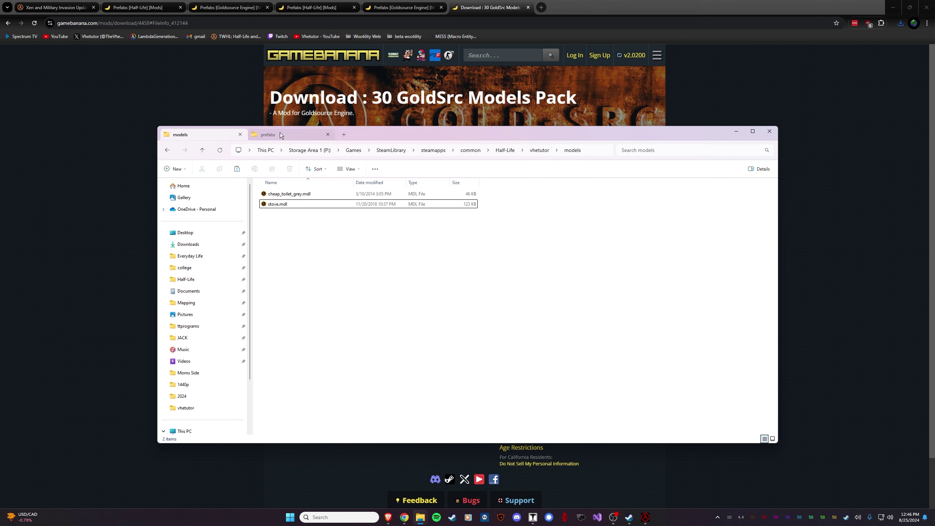
pyautogui.click(282, 135)
pyautogui.click(509, 379)
pyautogui.click(303, 358)
pyautogui.rightClick(304, 360)
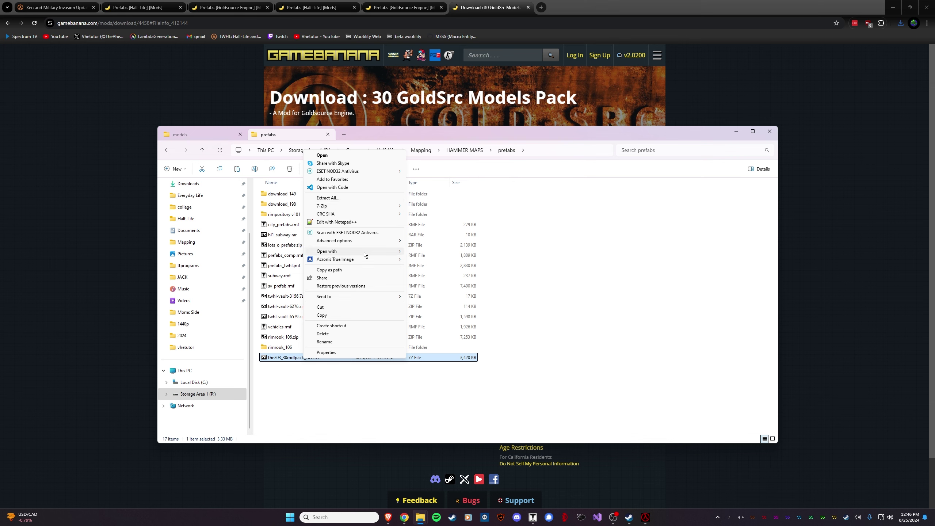
pyautogui.moveTo(363, 205)
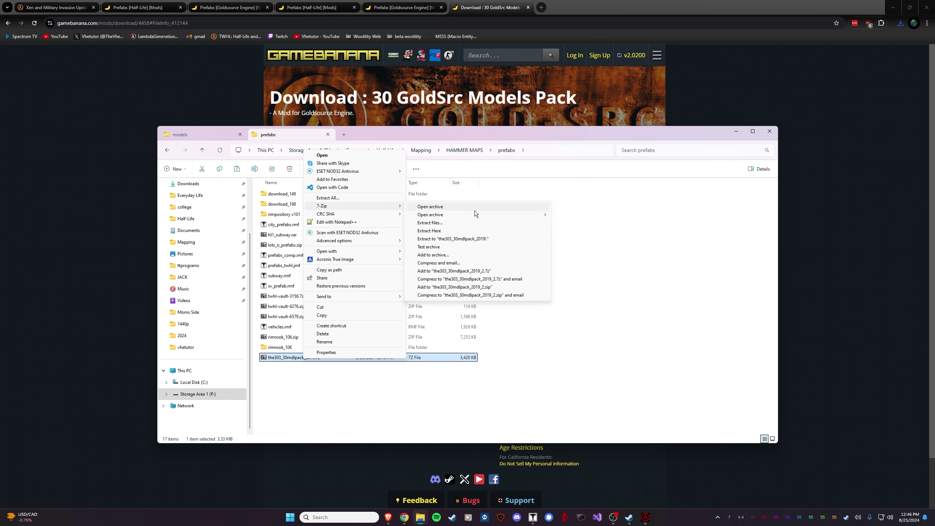
pyautogui.click(498, 238)
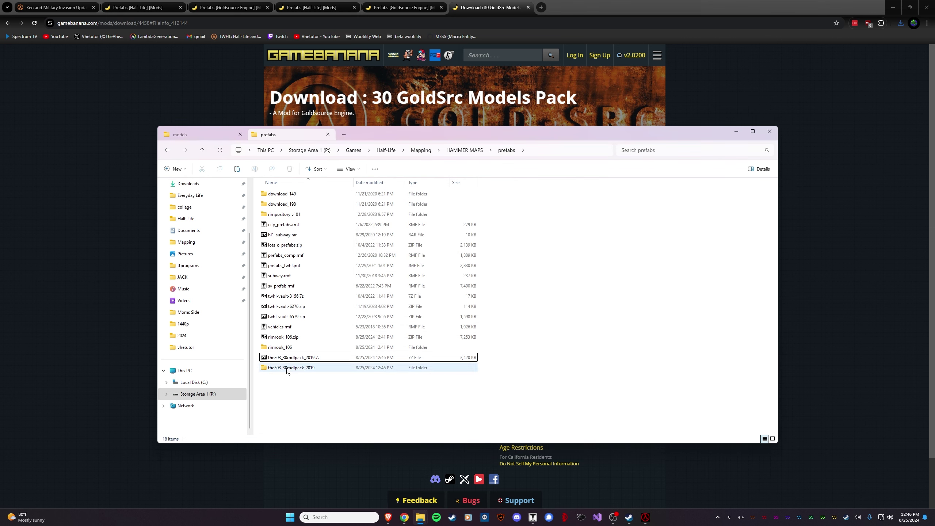
# Open ceilingfan.mdl from the extracted pack's Ceiling_fan folder in Half-Life Asset Manager
pyautogui.doubleClick(288, 368)
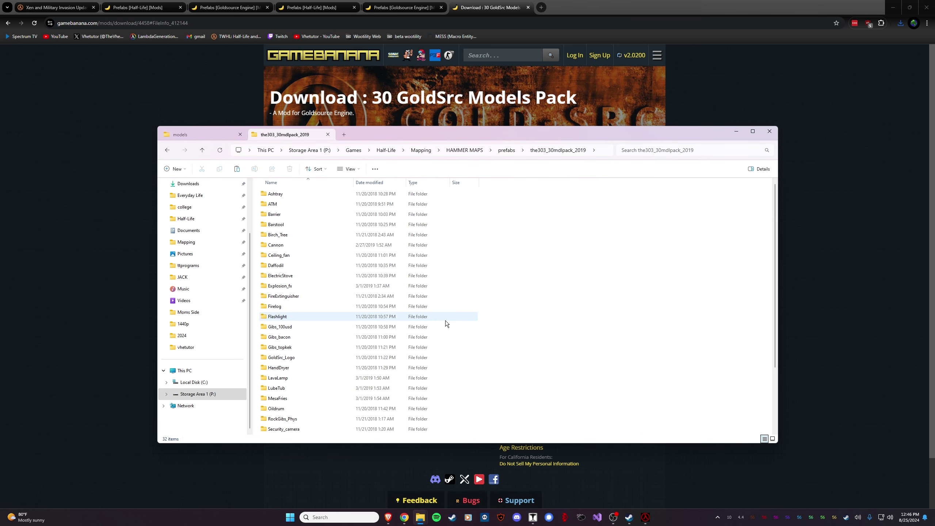
pyautogui.doubleClick(304, 256)
pyautogui.click(294, 225)
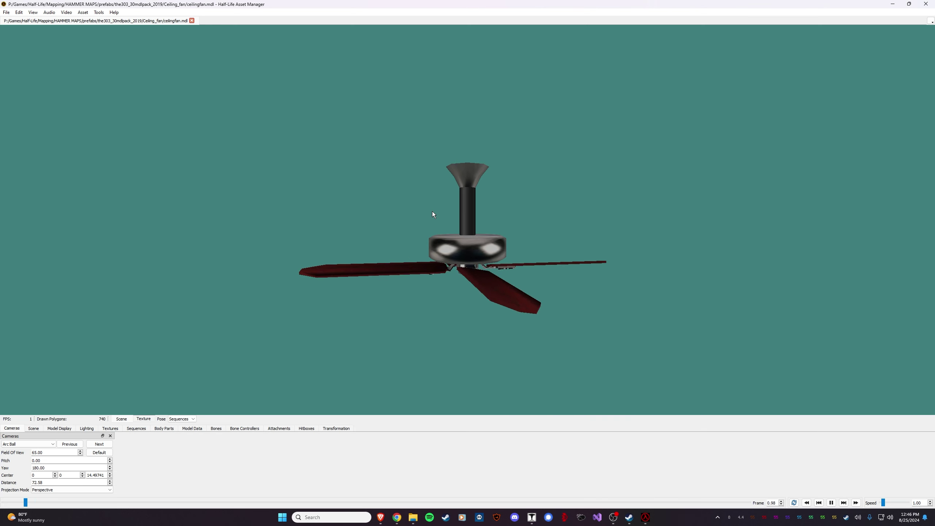
# Examine the ceiling fan model from the side and from below, and close the model viewer
pyautogui.moveTo(480, 245); pyautogui.dragTo(463, 278, button='right')
pyautogui.moveTo(463, 280); pyautogui.dragTo(485, 279)
pyautogui.moveTo(485, 269); pyautogui.dragTo(477, 284, button='right')
pyautogui.moveTo(478, 280); pyautogui.dragTo(478, 256)
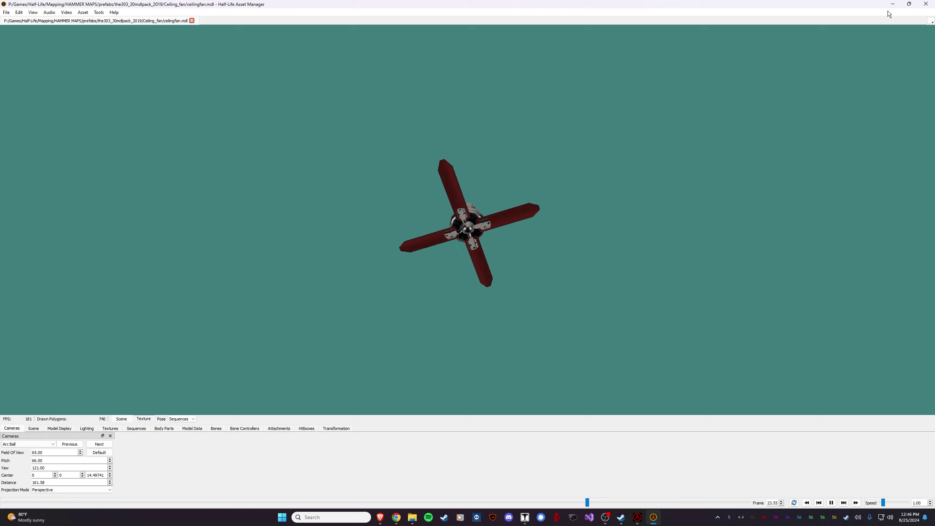
pyautogui.moveTo(521, 218); pyautogui.dragTo(513, 245)
pyautogui.click(926, 4)
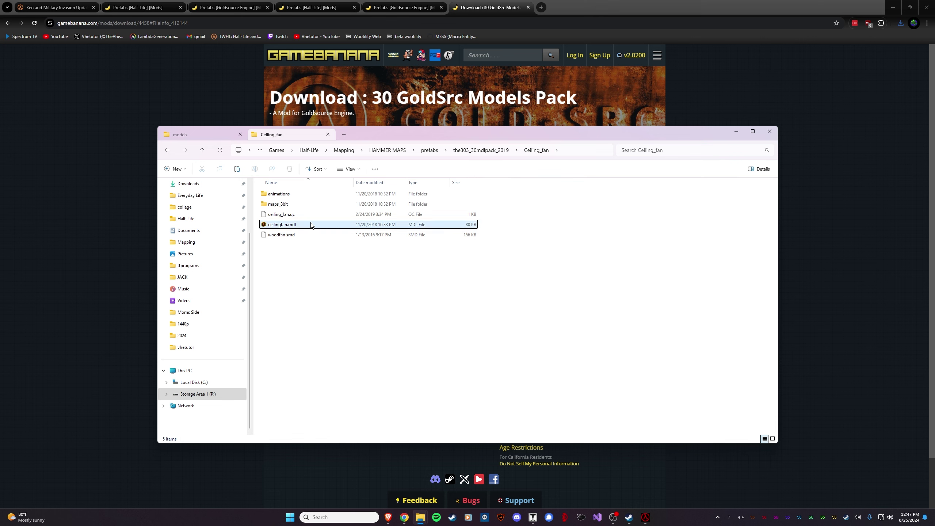
# Copy ceilingfan.mdl from the Ceiling_fan folder into the models folder of the vhetutor mod
pyautogui.click(298, 224)
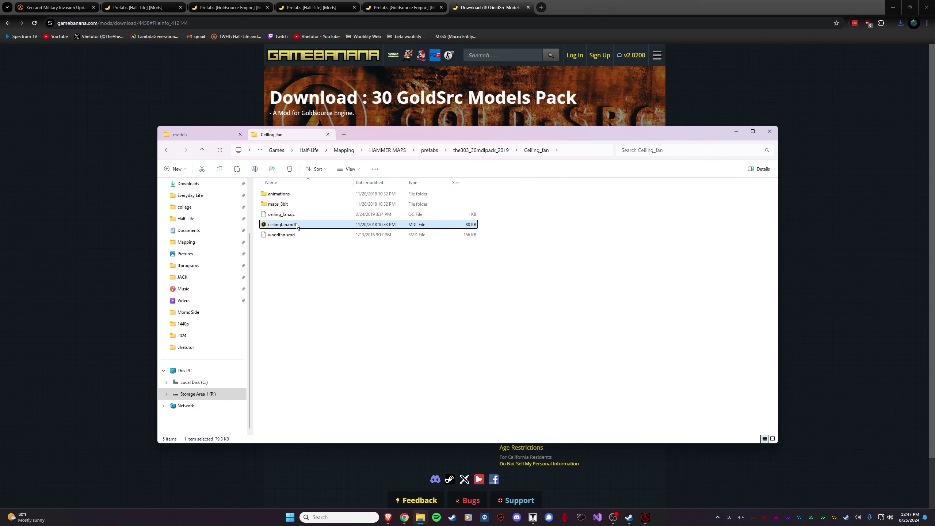
pyautogui.click(190, 136)
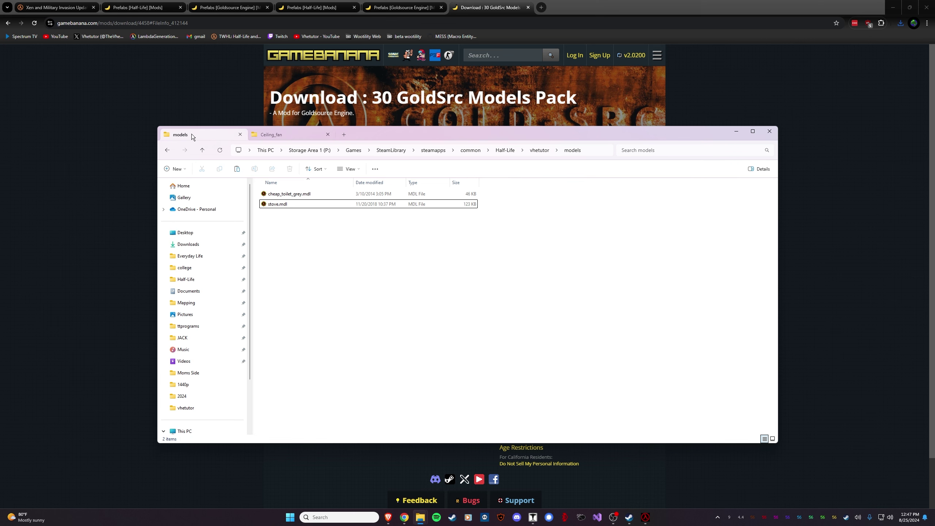
pyautogui.click(505, 150)
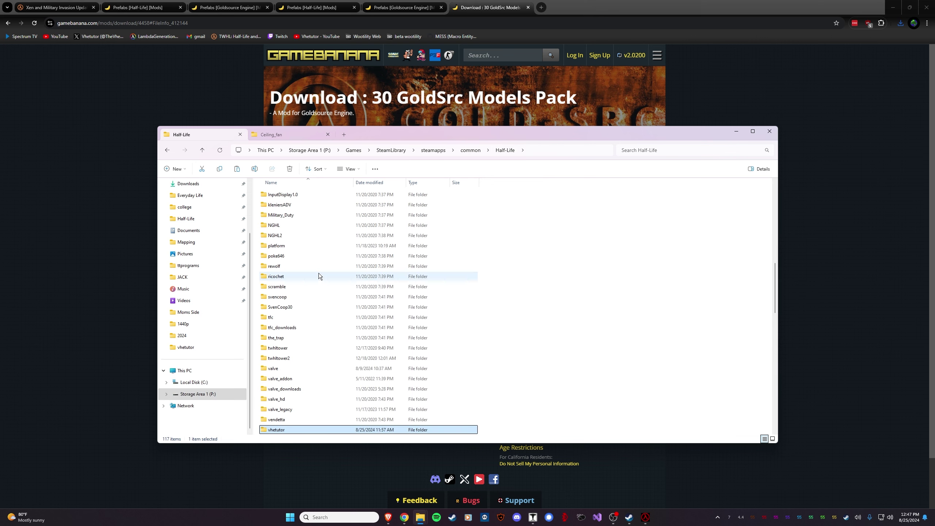
pyautogui.scroll(-2, 295, 387)
pyautogui.doubleClick(292, 370)
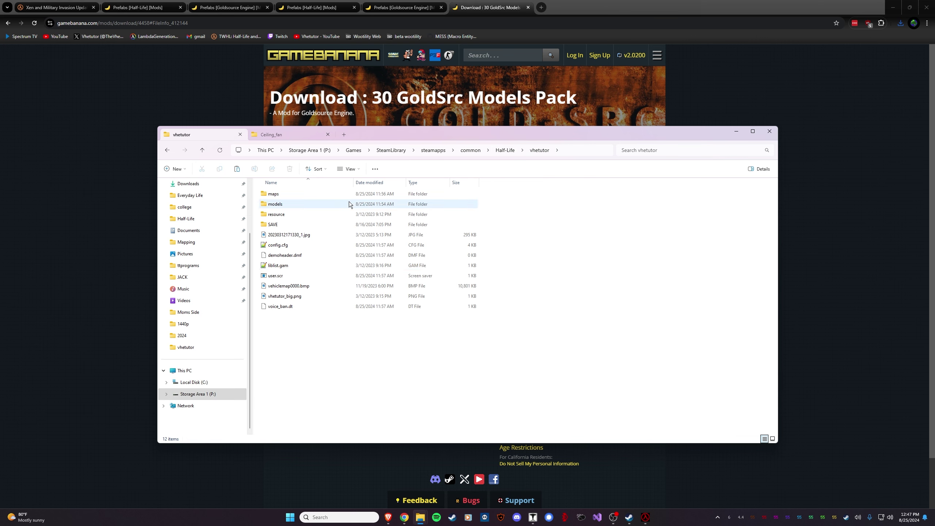
pyautogui.doubleClick(280, 205)
pyautogui.rightClick(314, 280)
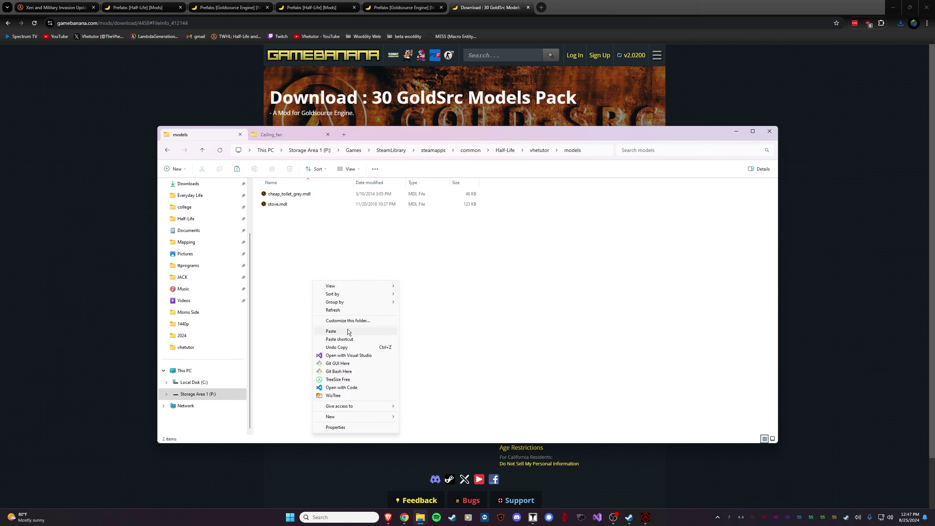
pyautogui.click(331, 331)
# Close the running Half-Life: Vhetutor game and open the Steam quick-launch list
pyautogui.click(645, 517)
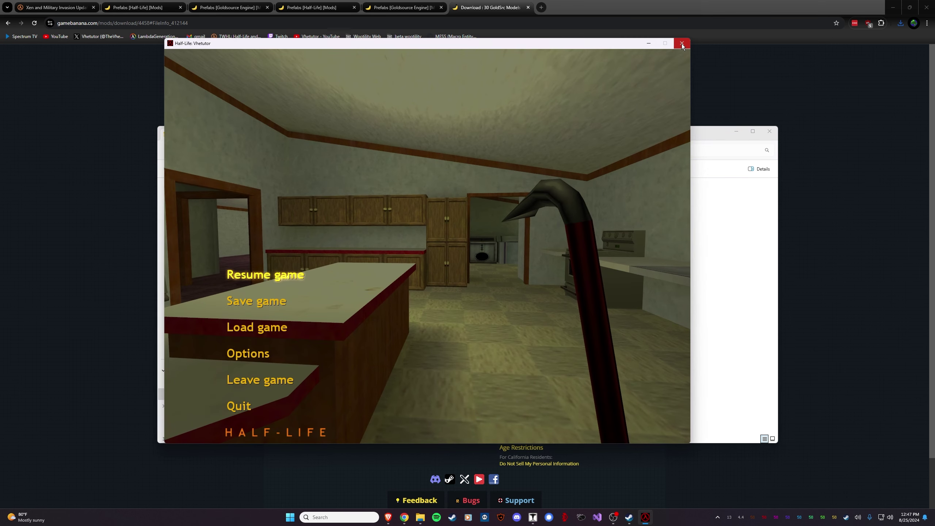
pyautogui.click(682, 44)
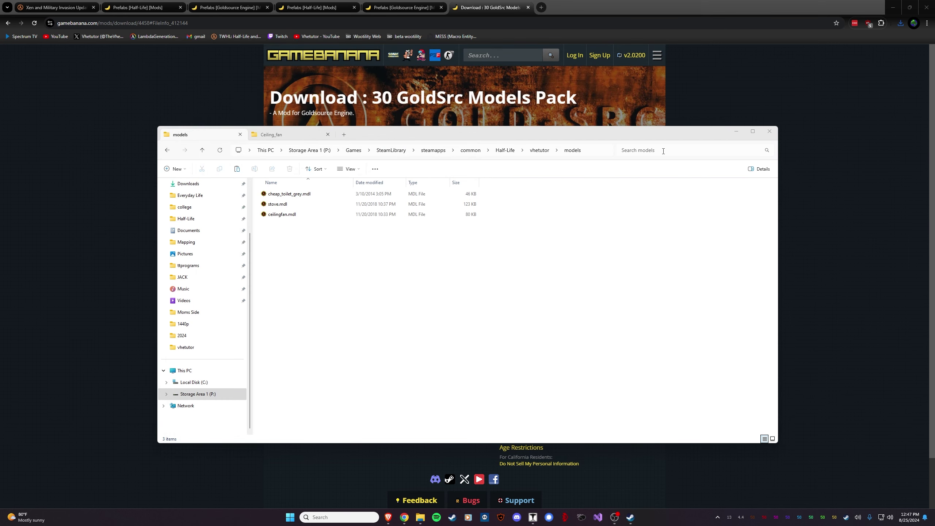
pyautogui.rightClick(846, 518)
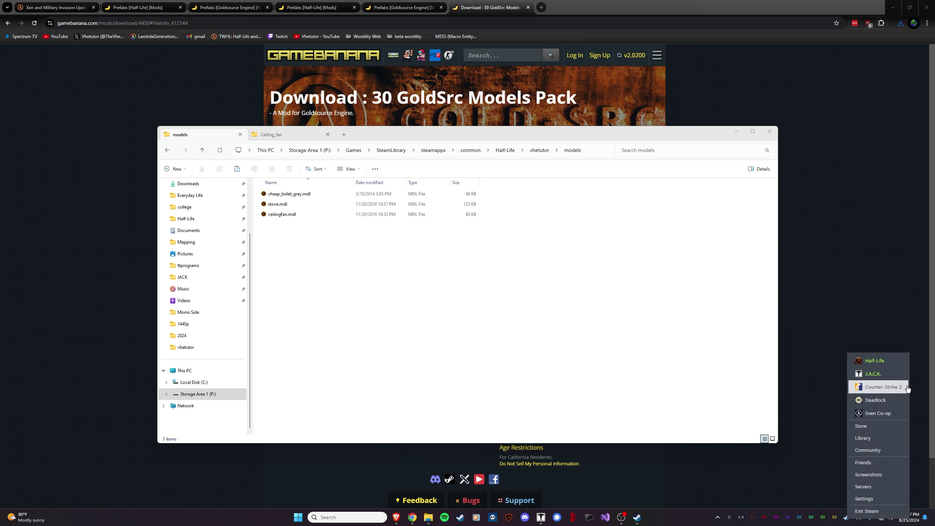
pyautogui.click(845, 517)
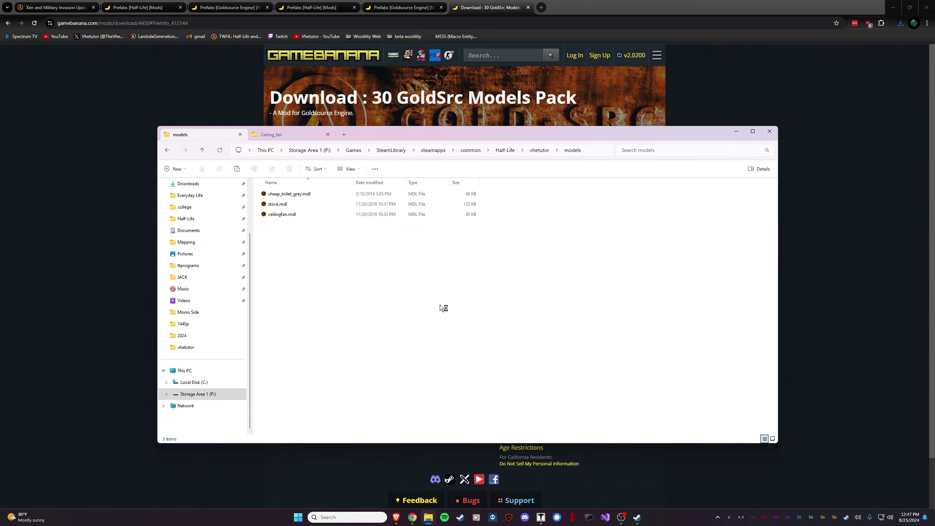
# Switch to J.A.C.K. and fly the camera through the NC map to the toilet in the bathroom
pyautogui.hotkey('alt', 'Tab')
pyautogui.press('z')
pyautogui.press('w')
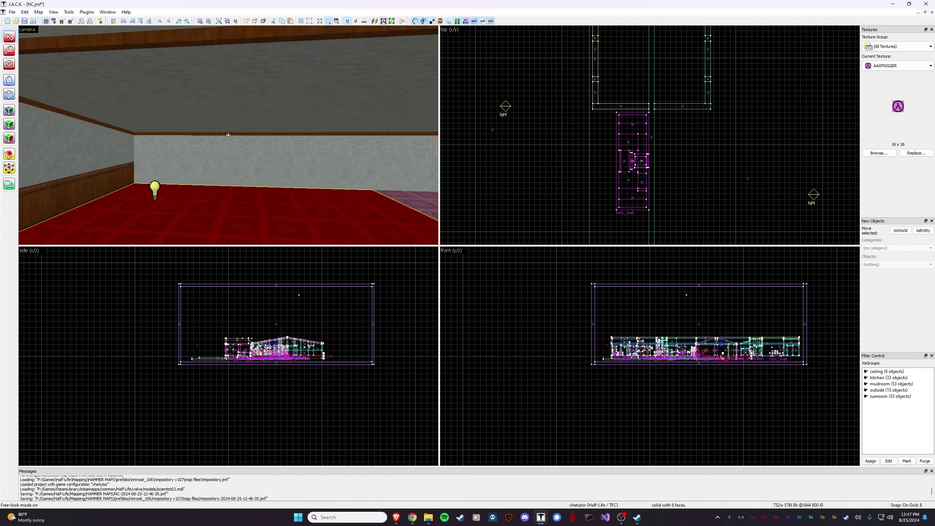
pyautogui.press('w')
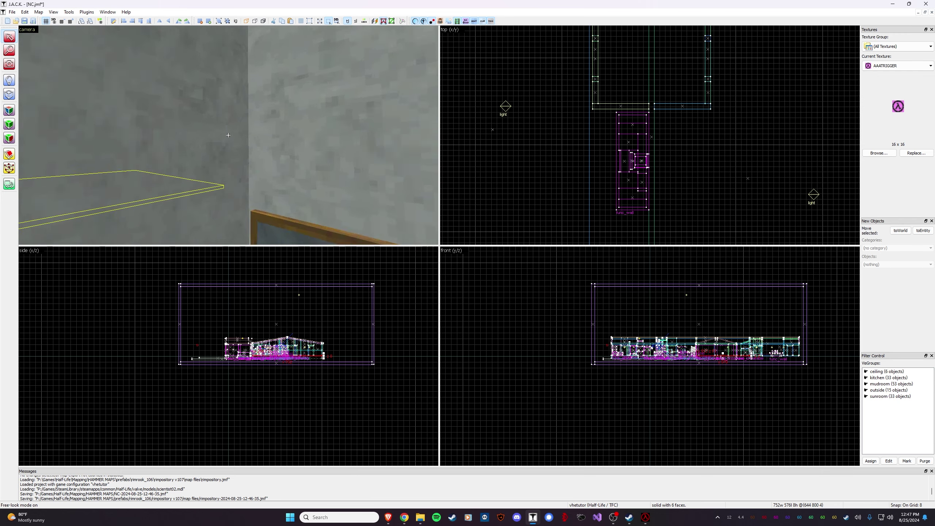
pyautogui.press('w')
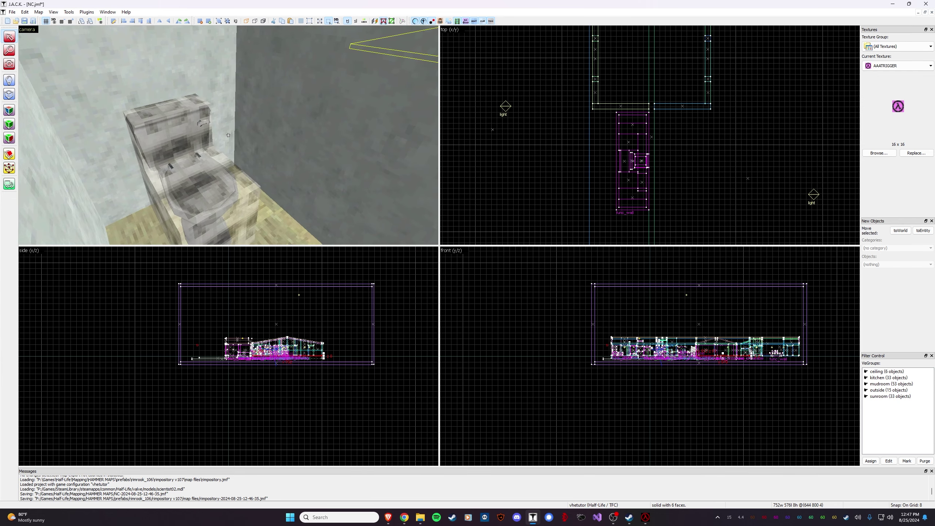
pyautogui.press('w')
pyautogui.click(228, 134)
pyautogui.press('z')
# Temporarily hide the two clip brushes that cover the toilet's tank and bowl
pyautogui.click(212, 125)
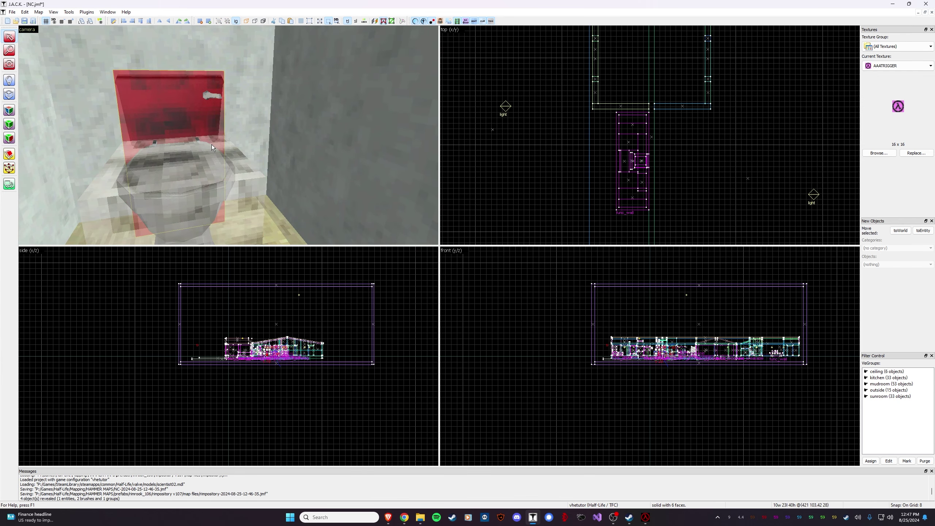
pyautogui.press('z')
pyautogui.press('s')
pyautogui.press('z')
pyautogui.keyDown('ctrl'); pyautogui.click(227, 155); pyautogui.keyUp('ctrl')
pyautogui.press('Escape')
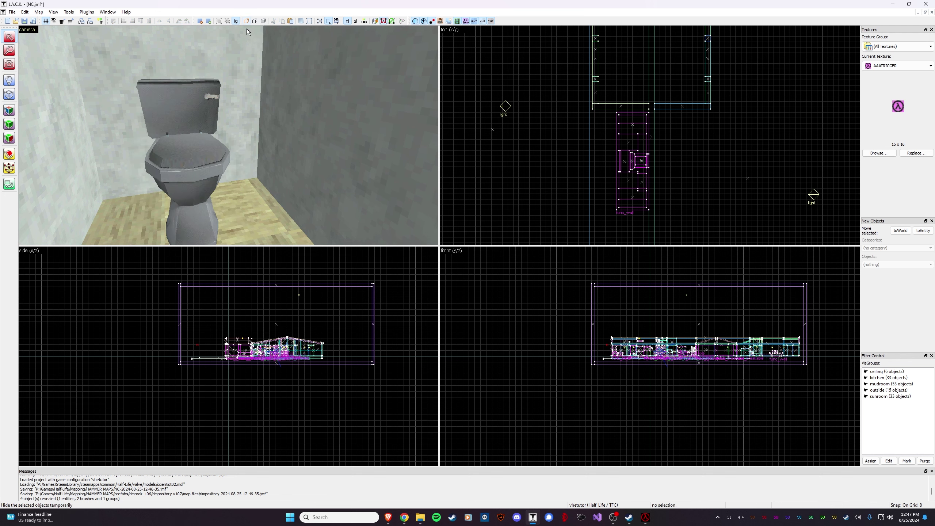
# Check the toilet entity's flags, class and model path in its object properties, and close the dialog
pyautogui.doubleClick(203, 155)
pyautogui.click(379, 182)
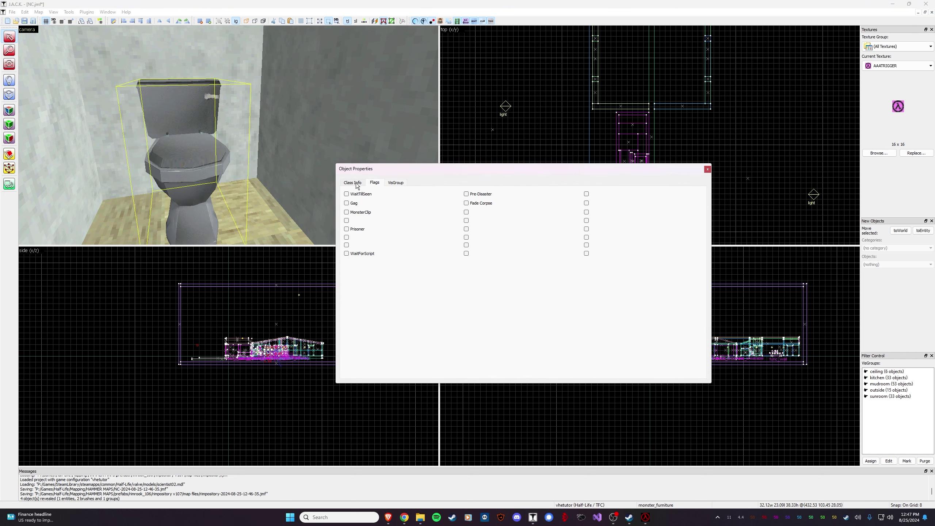
pyautogui.click(353, 182)
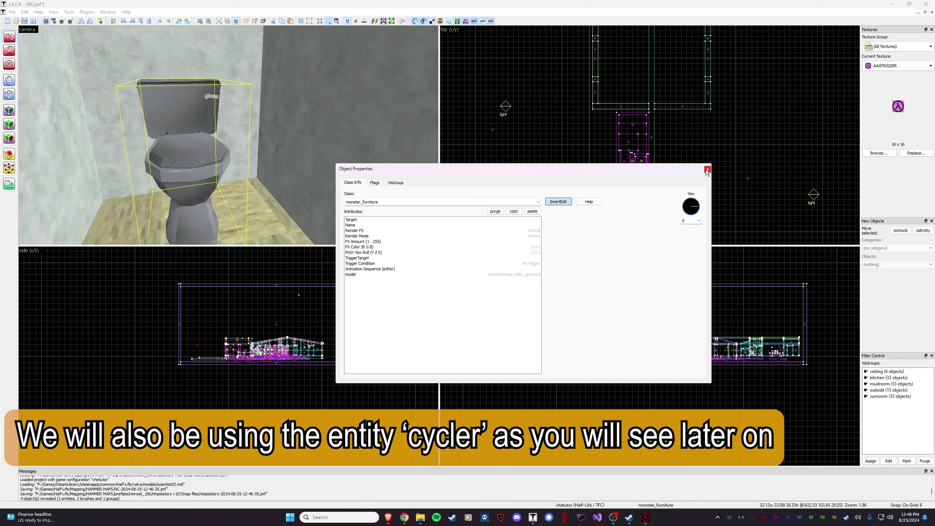
pyautogui.click(381, 276)
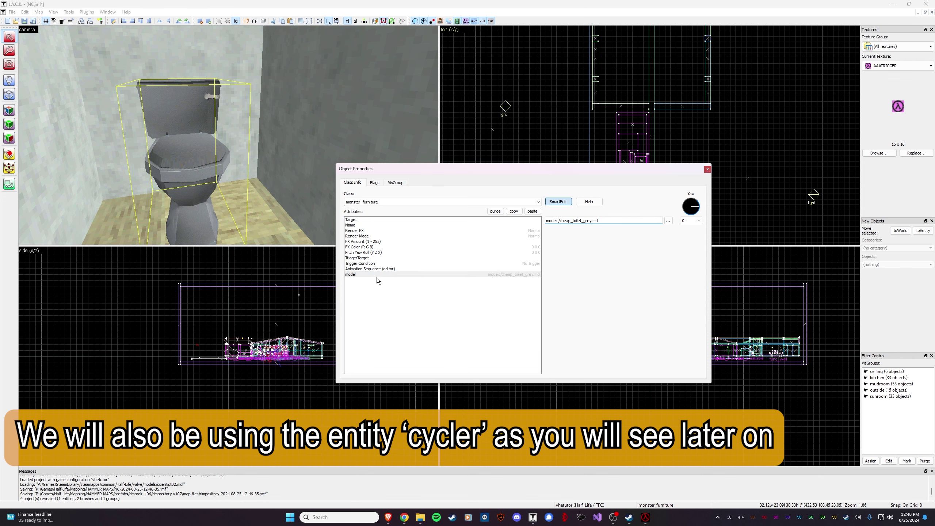
pyautogui.click(614, 221)
pyautogui.click(707, 170)
# Reveal the hidden clip brushes around the toilet again
pyautogui.click(331, 147)
pyautogui.press('z')
pyautogui.press('w')
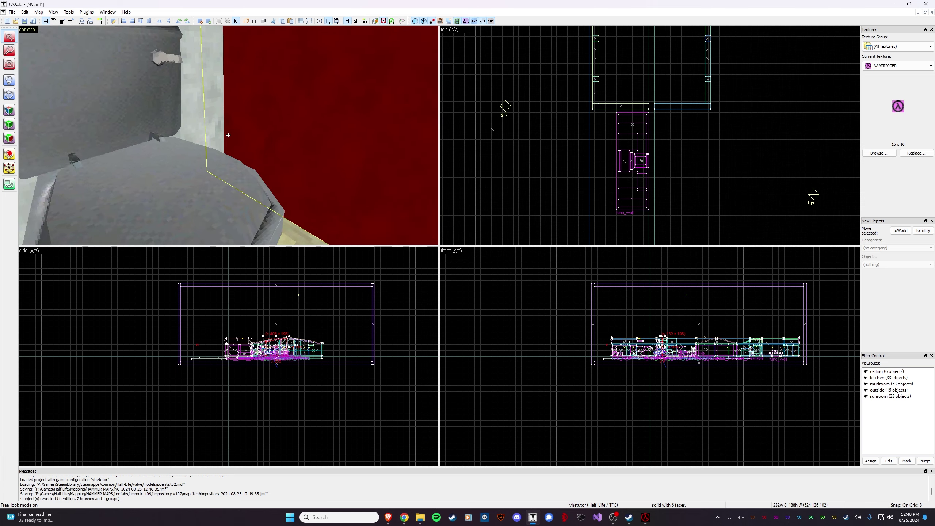
pyautogui.press('s')
pyautogui.press('z')
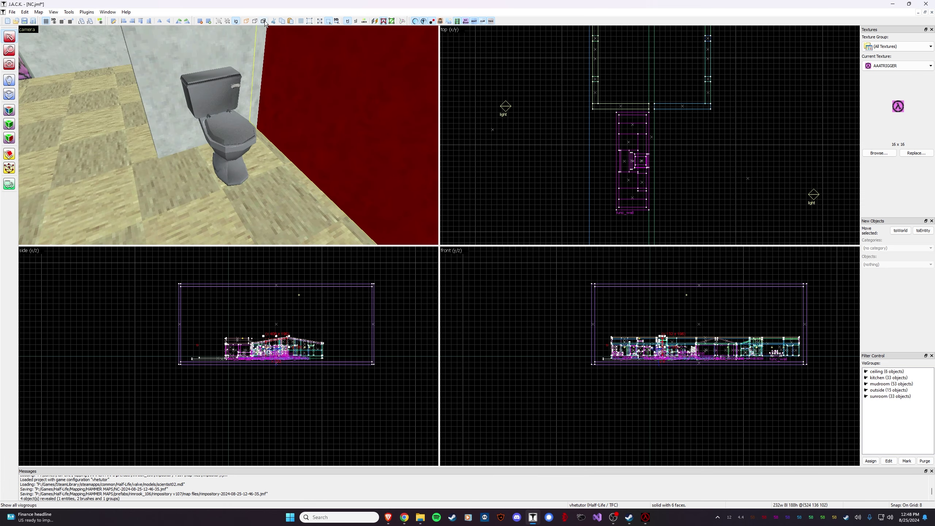
# Examine the clip brushes around the toilet's tank and bowl from the front and side, selecting each in turn
pyautogui.press('z')
pyautogui.press('w')
pyautogui.press('z')
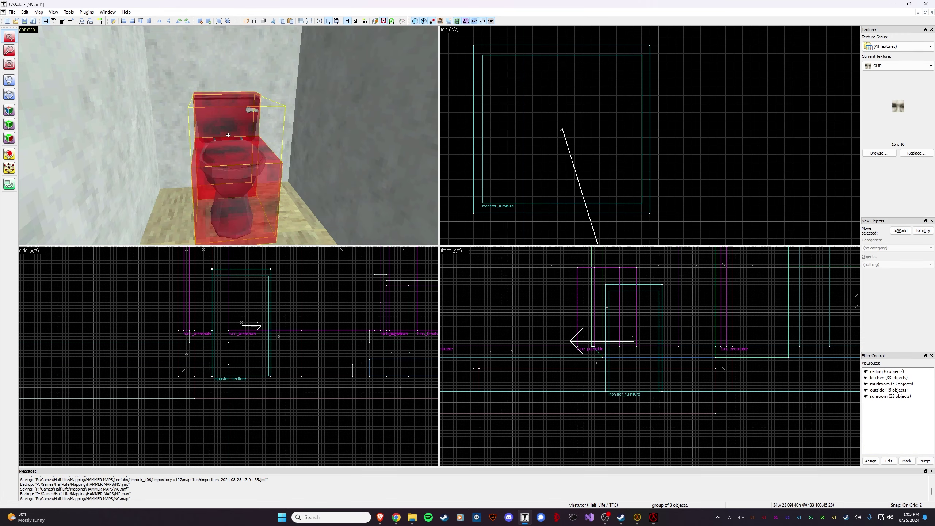
pyautogui.press('z')
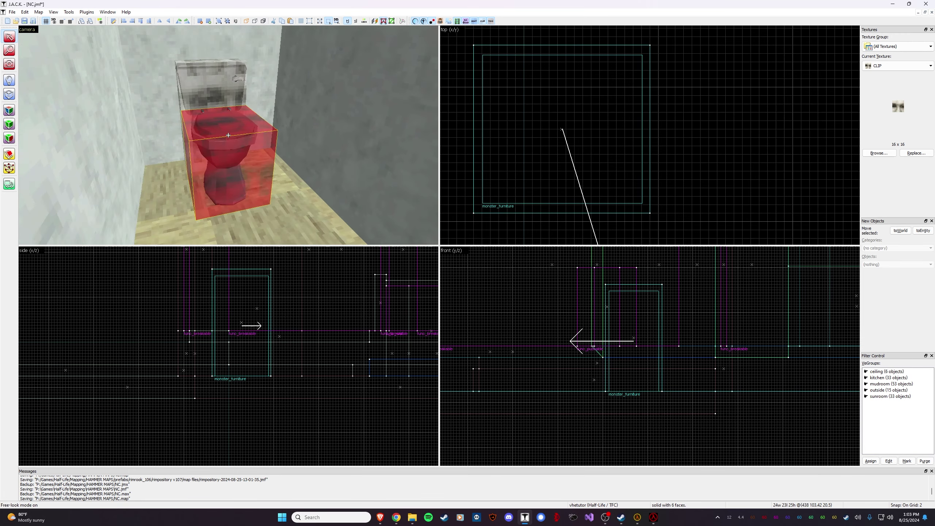
pyautogui.press('w')
pyautogui.press('z')
pyautogui.click(227, 137)
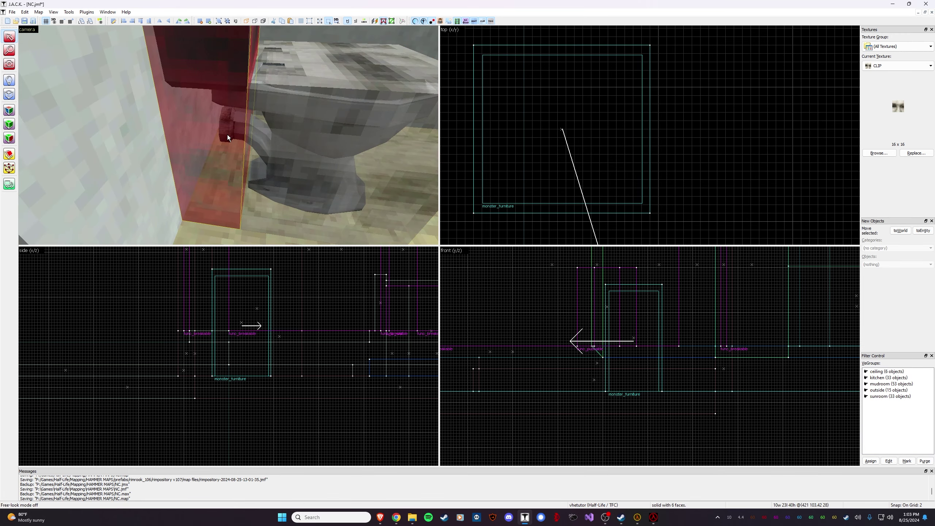
pyautogui.press('d')
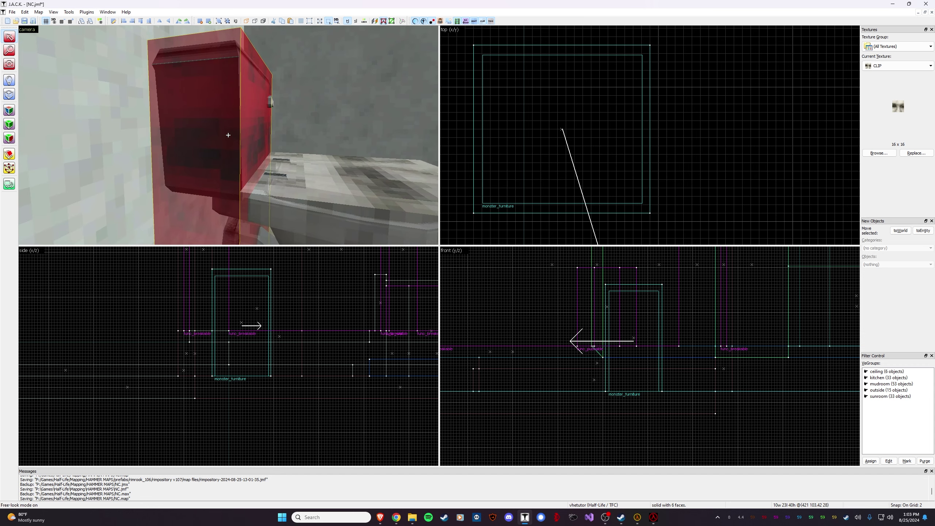
pyautogui.click(228, 135)
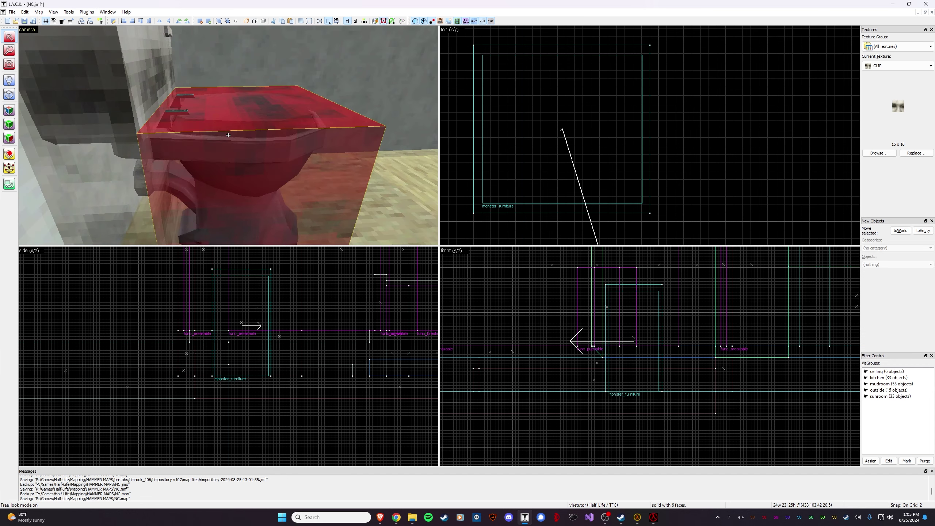
pyautogui.press('w')
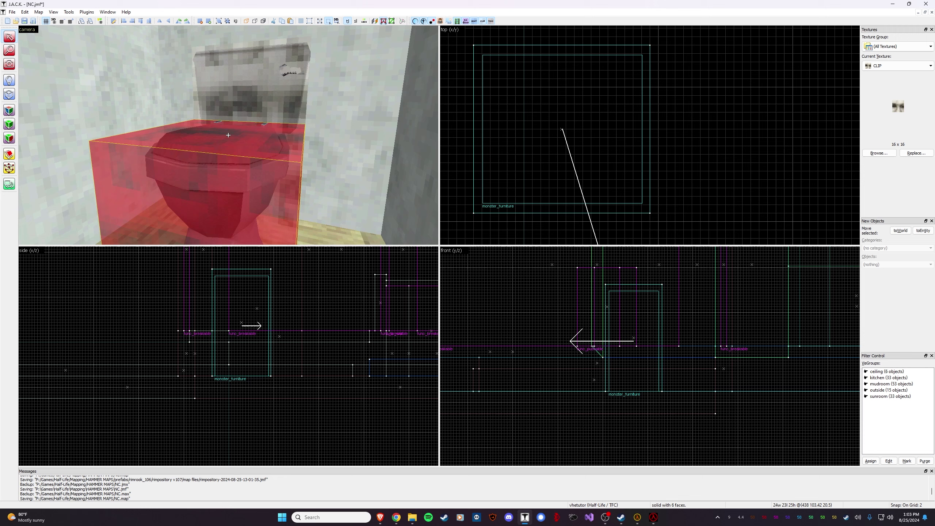
pyautogui.press('s')
pyautogui.press('z')
# Locate the toilet in the top view and examine its bowl clip brush against the surrounding walls
pyautogui.scroll(-4, 573, 155)
pyautogui.scroll(-8, 573, 158)
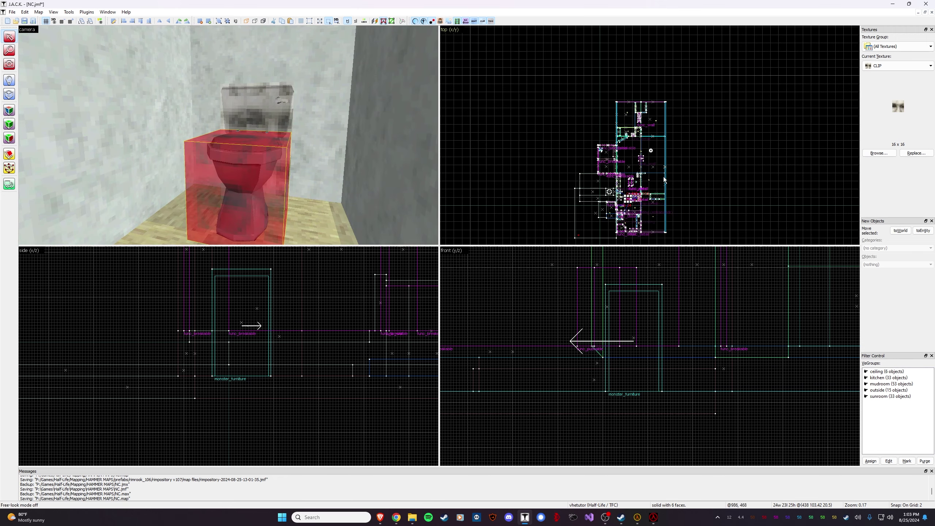
pyautogui.scroll(6, 643, 187)
pyautogui.scroll(1, 643, 186)
pyautogui.press('z')
pyautogui.press('w')
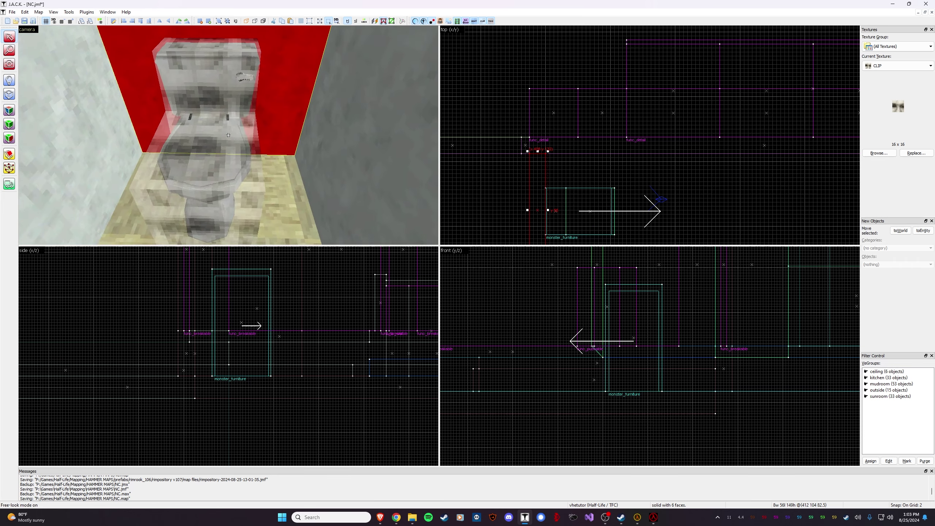
pyautogui.click(228, 136)
pyautogui.press('s')
pyautogui.press('a')
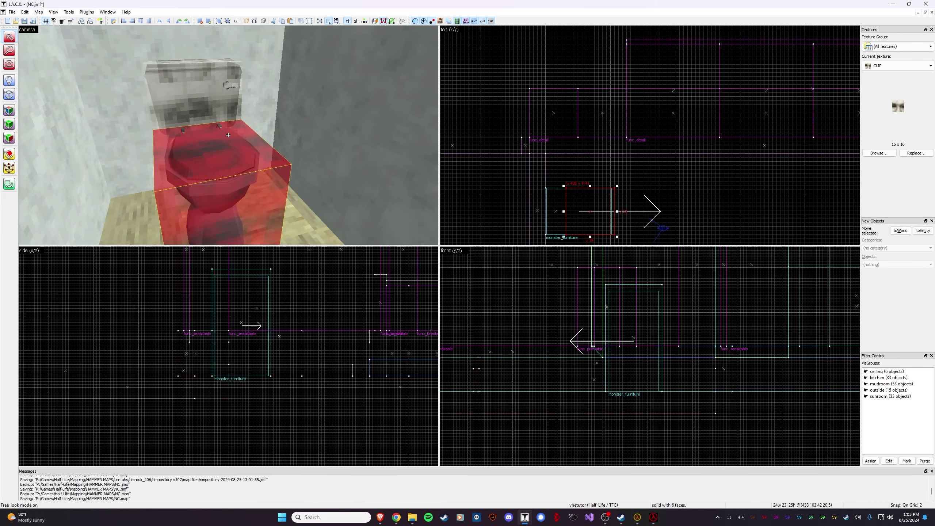
pyautogui.click(298, 144)
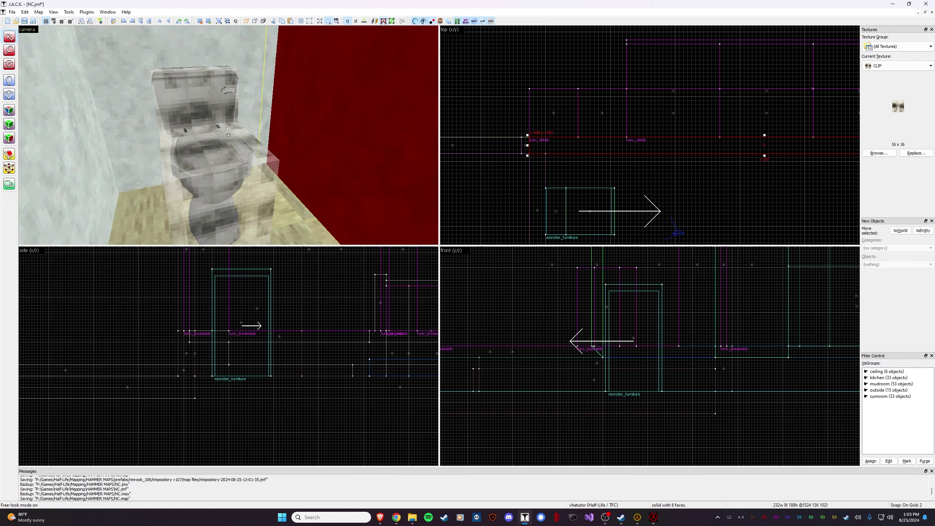
pyautogui.press('z')
# Try extending the tank's clip brush to 34 units wide over the whole toilet, inspect it, and undo the change
pyautogui.click(225, 151)
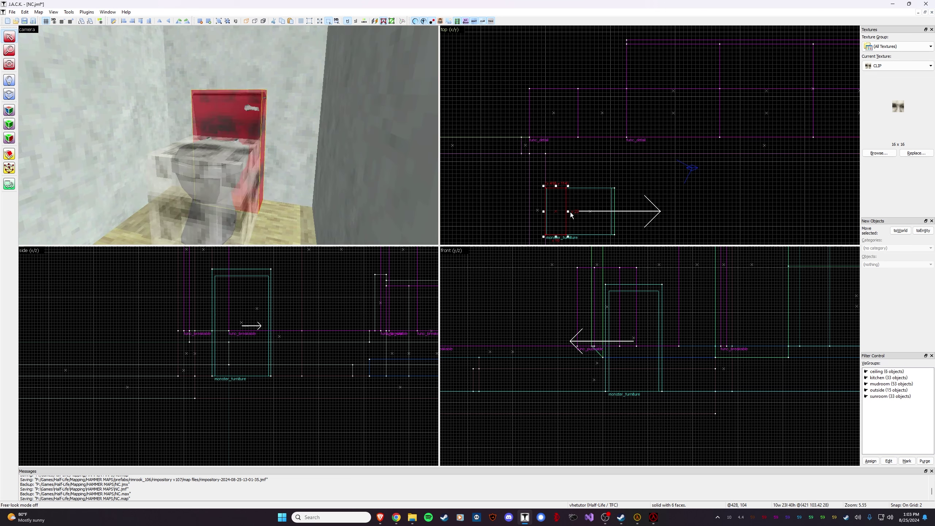
pyautogui.moveTo(618, 208); pyautogui.dragTo(616, 207)
pyautogui.click(257, 140)
pyautogui.press('z')
pyautogui.press('a')
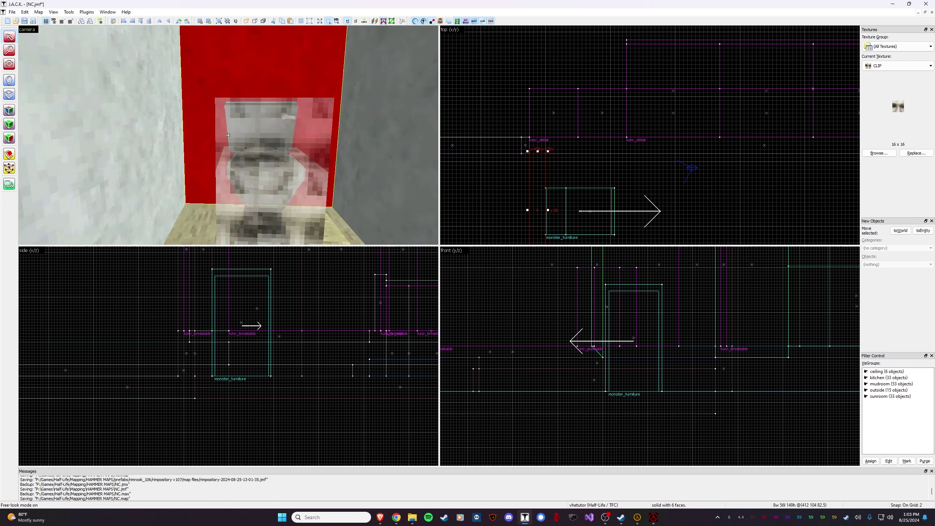
pyautogui.press('w')
pyautogui.click(228, 135)
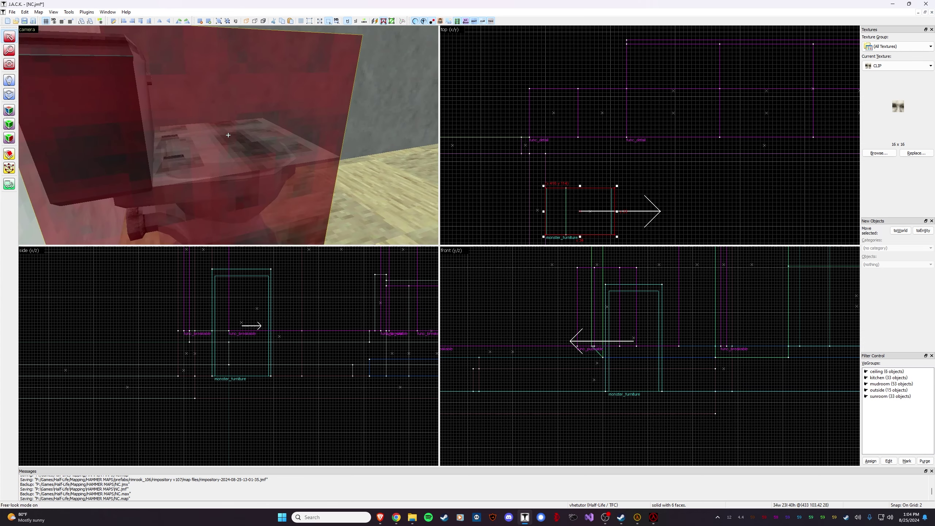
pyautogui.press('s')
pyautogui.press('d')
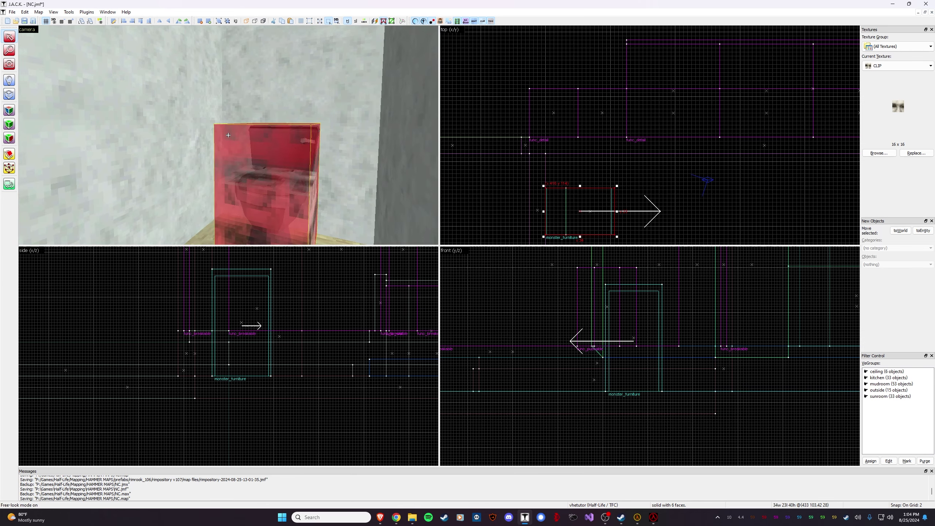
pyautogui.press('z')
pyautogui.hotkey('ctrl', 'z')
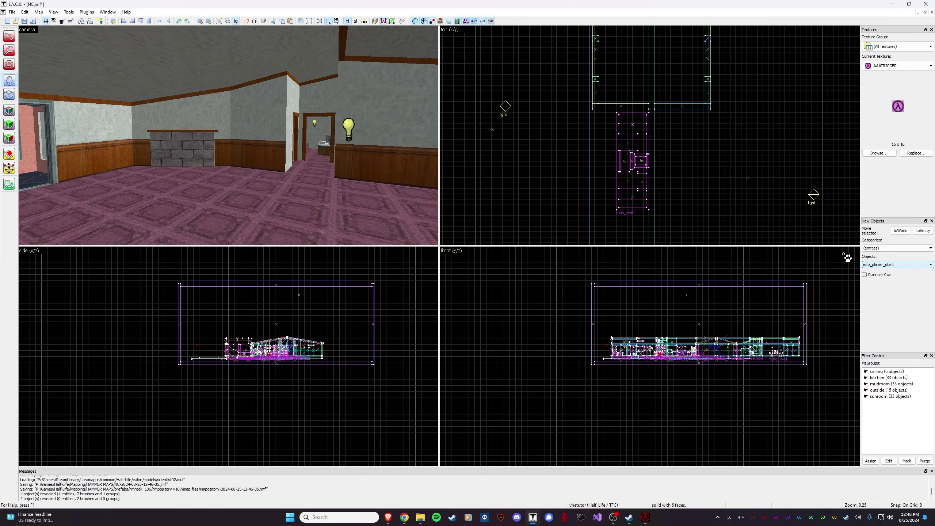
# Place a monster_furniture entity on the floor of the large purple-carpeted room
pyautogui.click(878, 265)
pyautogui.scroll(-5, 910, 353)
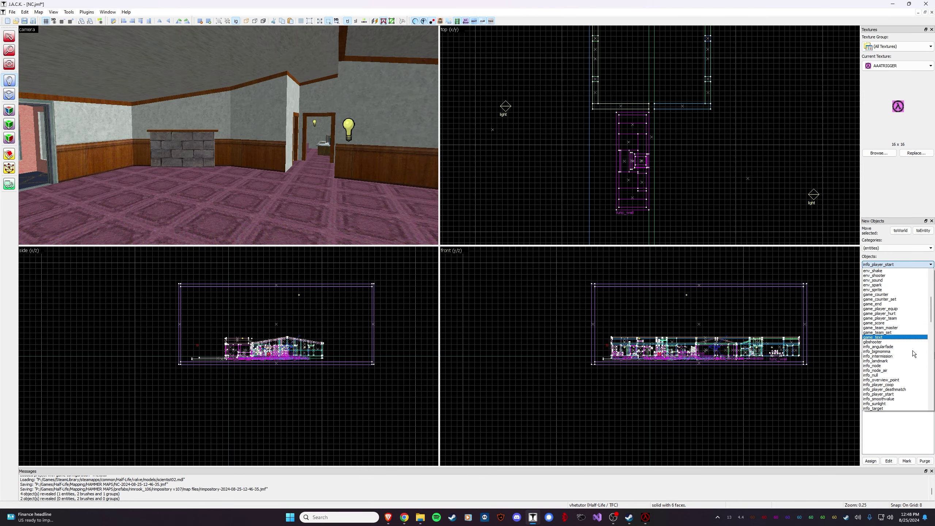
pyautogui.scroll(-5, 910, 355)
pyautogui.click(903, 356)
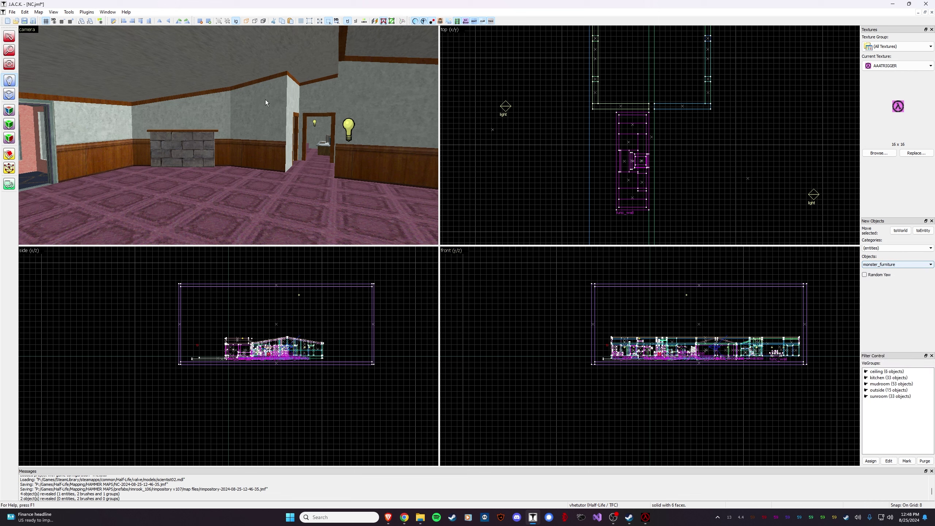
pyautogui.press('z')
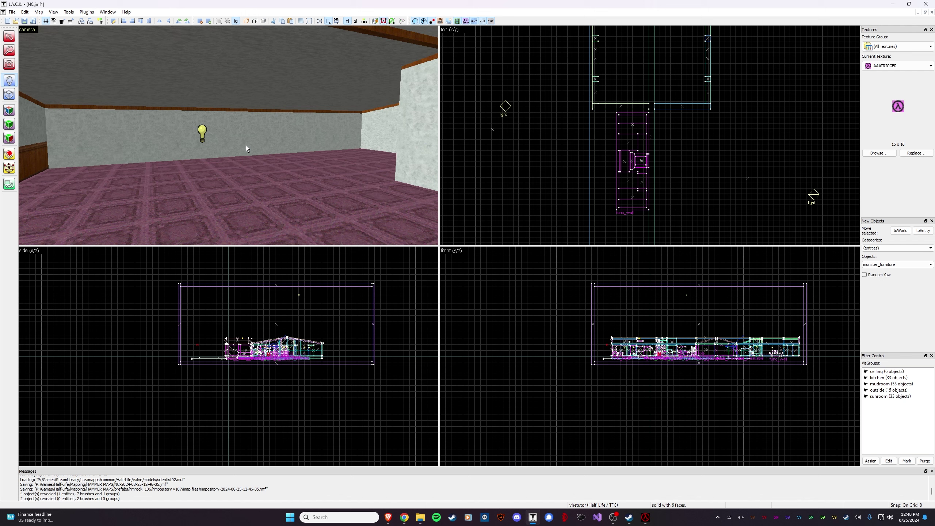
pyautogui.press('z')
pyautogui.press('a')
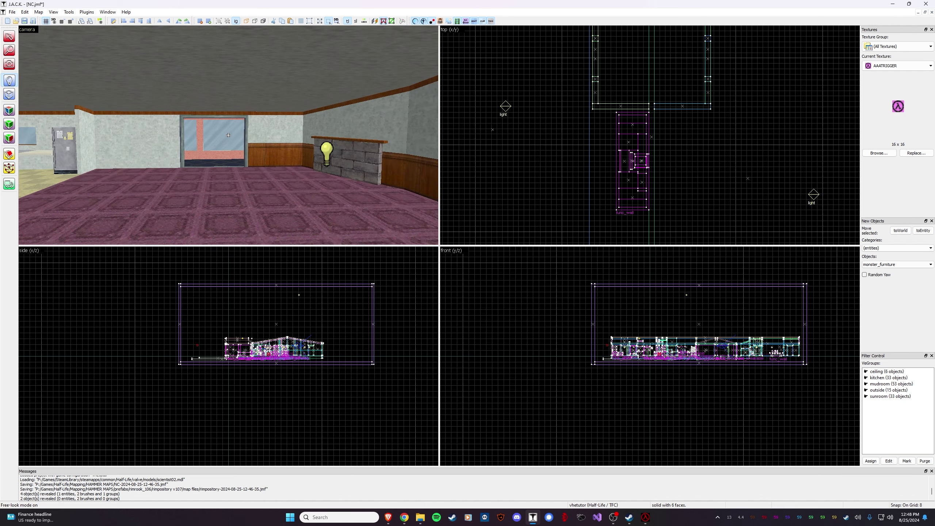
pyautogui.press('a')
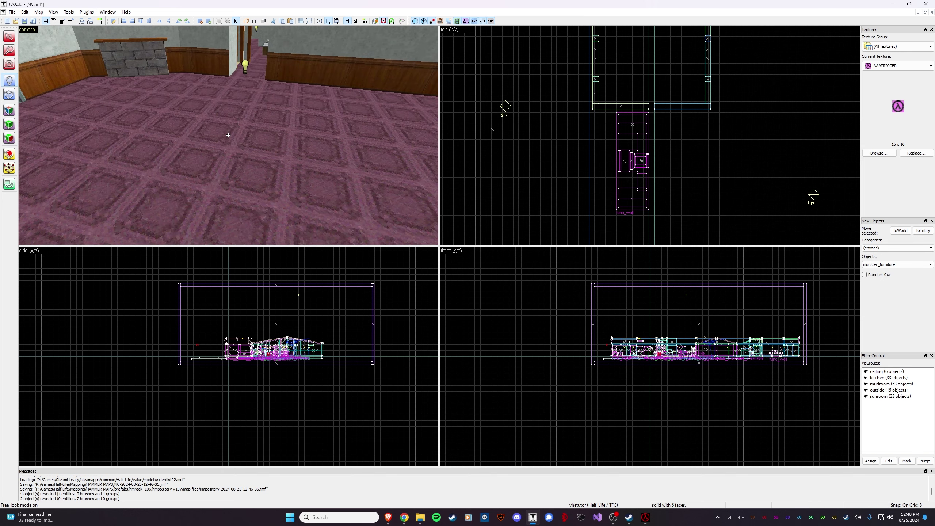
pyautogui.press('a')
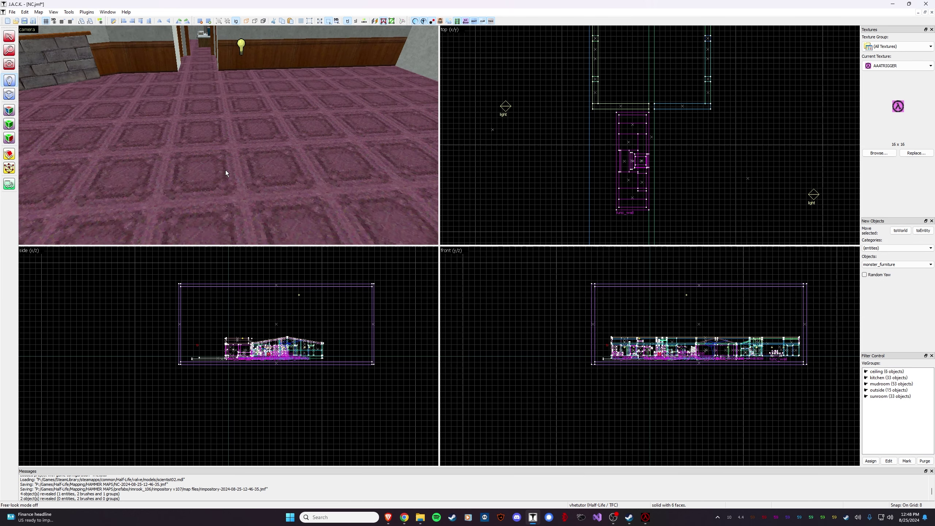
pyautogui.click(226, 169)
pyautogui.click(9, 36)
pyautogui.click(228, 133)
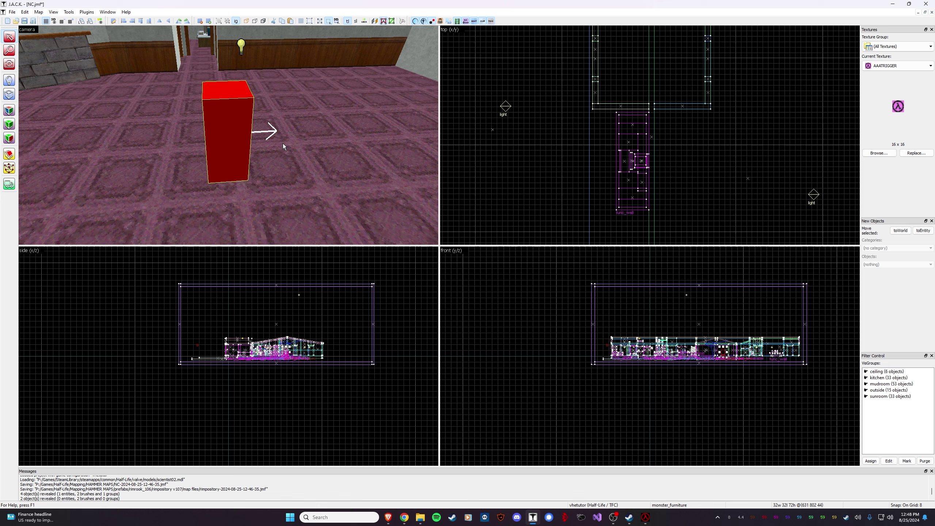
pyautogui.click(646, 518)
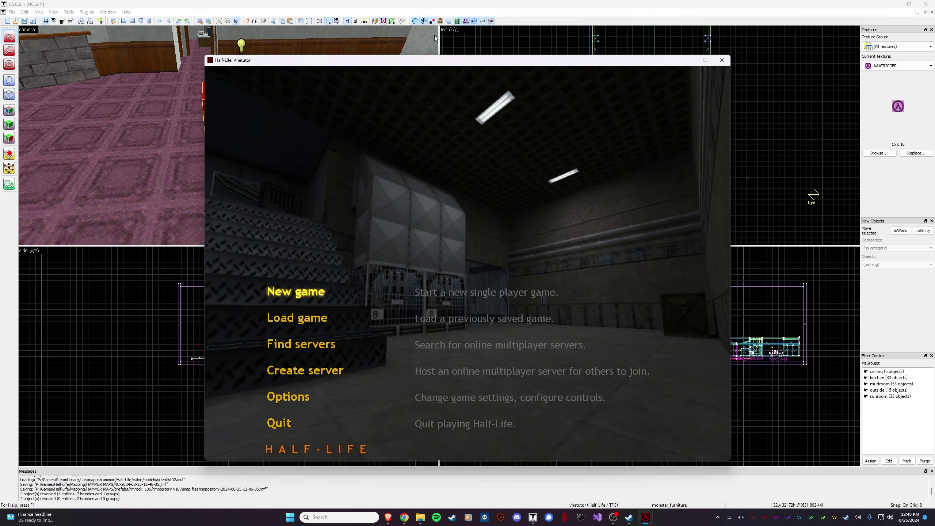
pyautogui.click(447, 10)
# Set the new monster_furniture entity's model to models/ceilingfan.mdl
pyautogui.press('z')
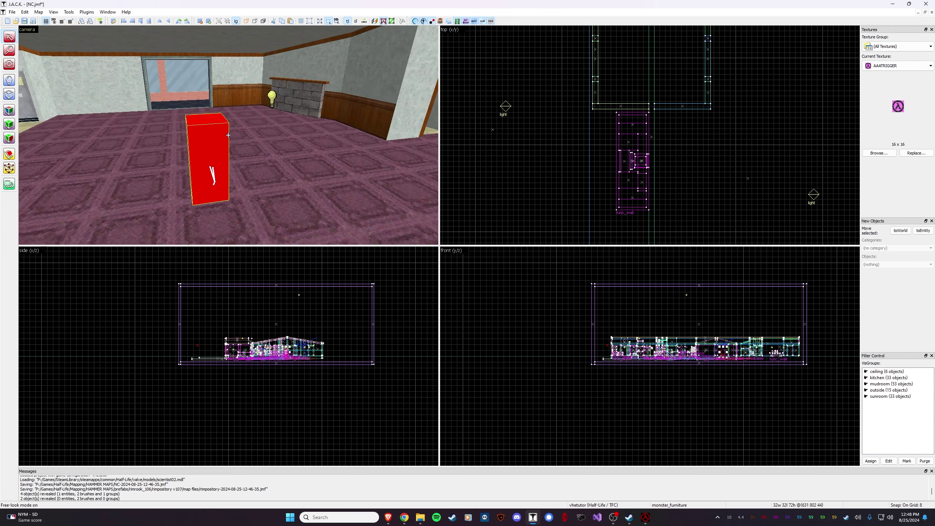
pyautogui.press('z')
pyautogui.hotkey('alt', 'Return')
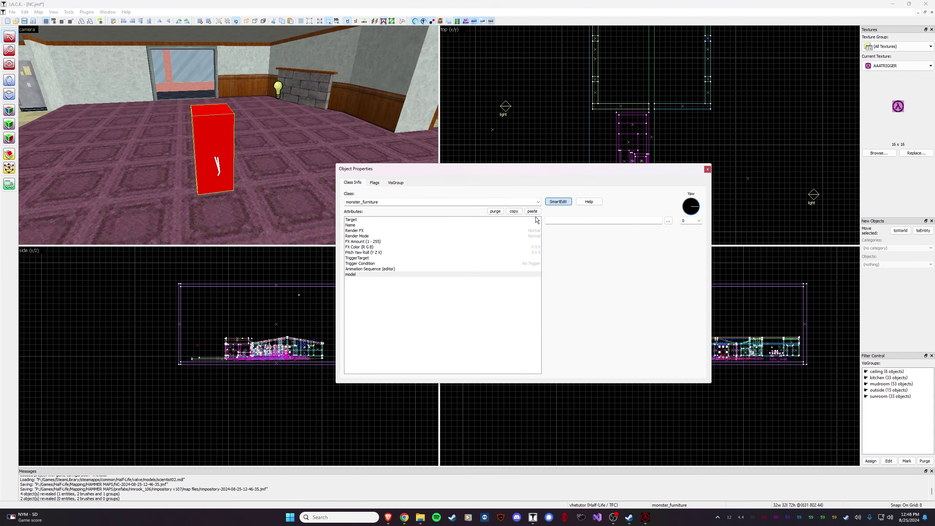
pyautogui.click(366, 274)
pyautogui.click(667, 220)
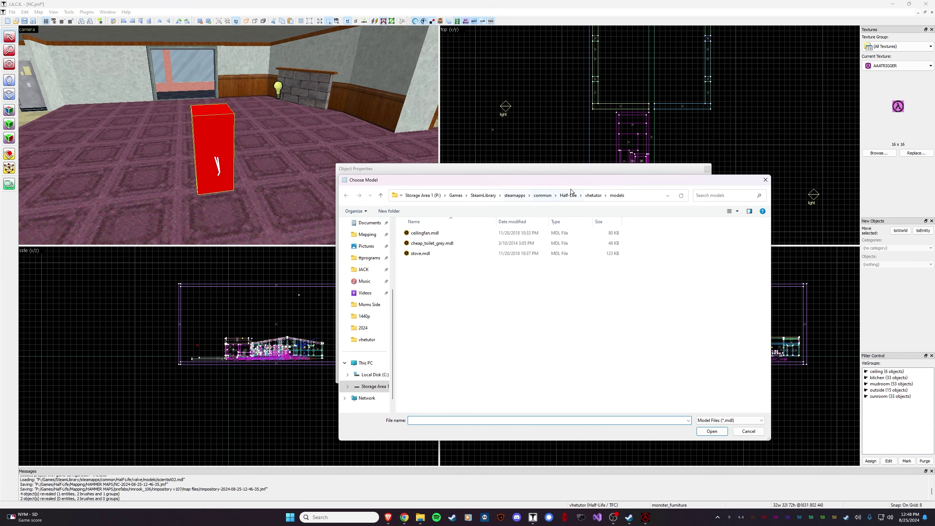
pyautogui.moveTo(592, 180); pyautogui.dragTo(360, 130)
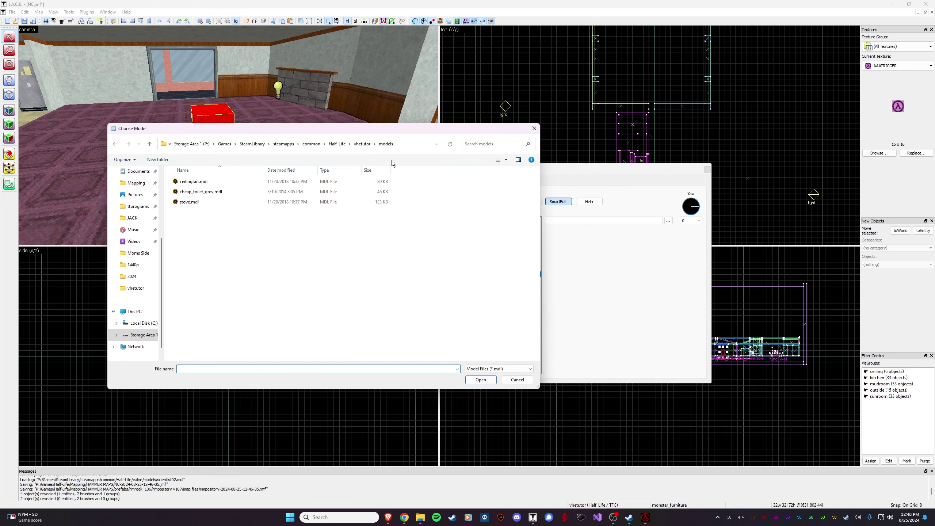
pyautogui.doubleClick(199, 181)
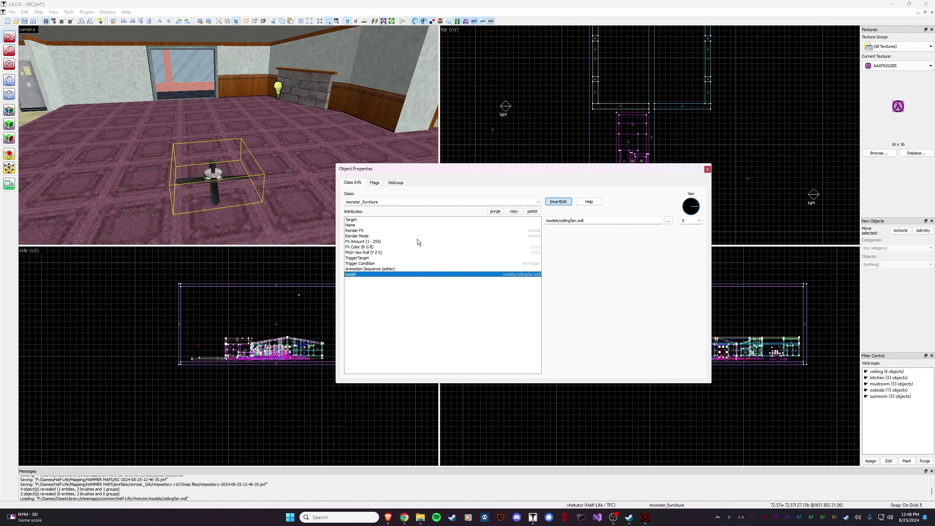
pyautogui.click(707, 169)
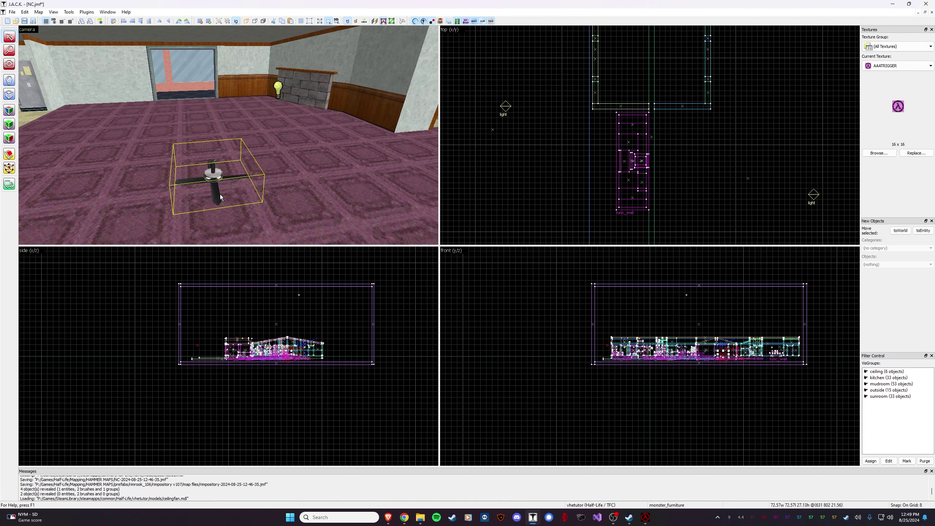
# Raise the ceiling fan from the floor about 160 units up to the peak of the room's sloped ceiling
pyautogui.press('z')
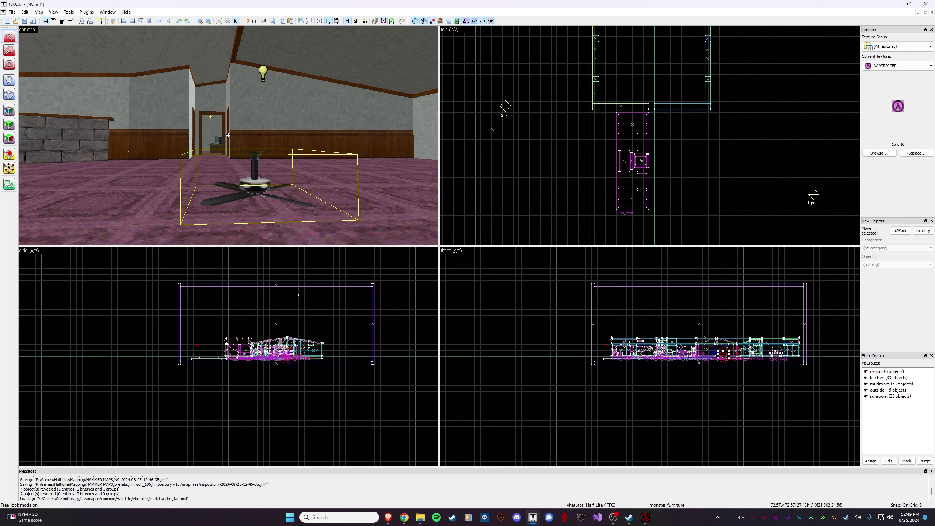
pyautogui.press('z')
pyautogui.scroll(5, 253, 354)
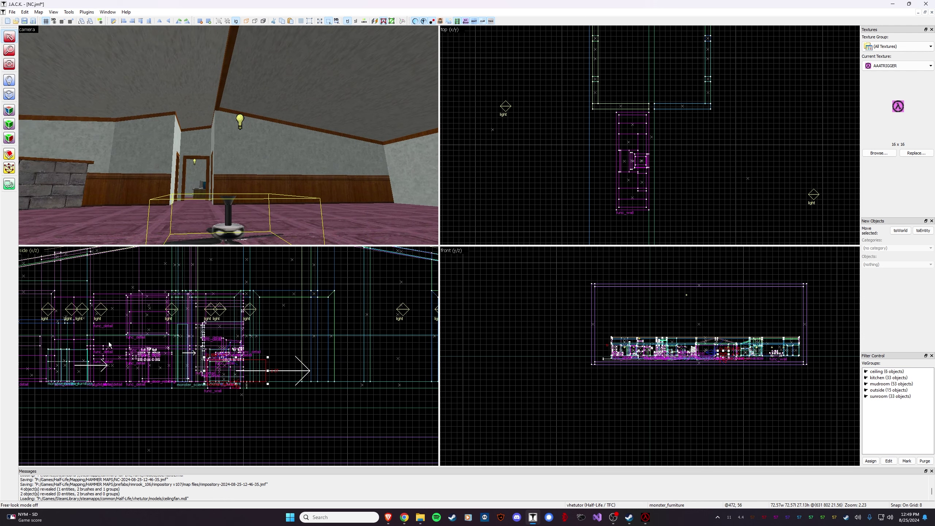
pyautogui.scroll(-3, 672, 376)
pyautogui.press('z')
pyautogui.press('z')
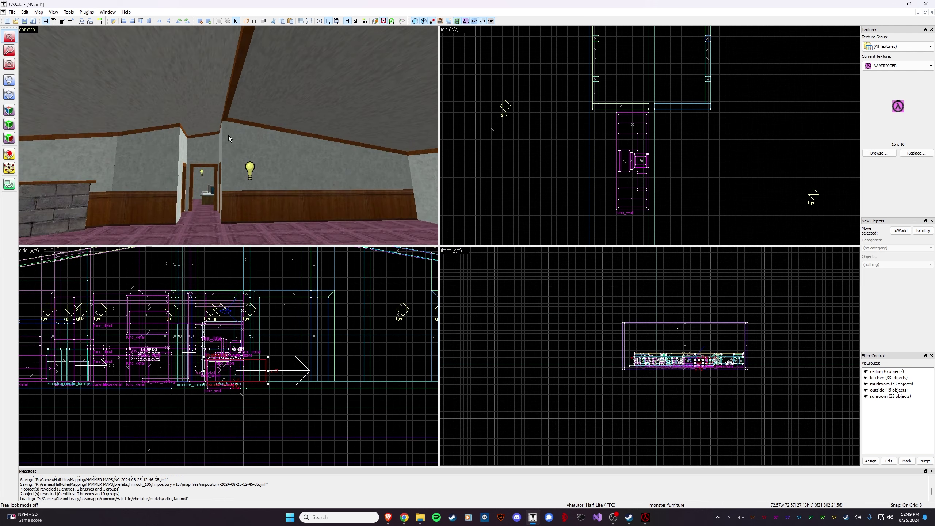
pyautogui.scroll(8, 702, 362)
pyautogui.moveTo(656, 393); pyautogui.dragTo(649, 420, button='middle')
pyautogui.moveTo(649, 419); pyautogui.dragTo(634, 299)
pyautogui.press('Return')
# Reduce the grid snap to 4 and center the ceiling fan's width on the ridge beam in the top view
pyautogui.press('z')
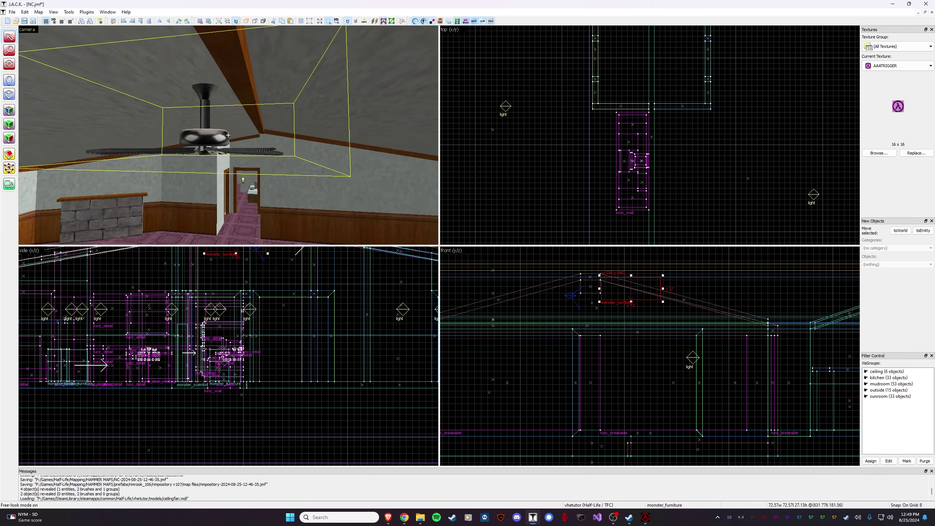
pyautogui.press('s')
pyautogui.press('z')
pyautogui.scroll(-8, 602, 168)
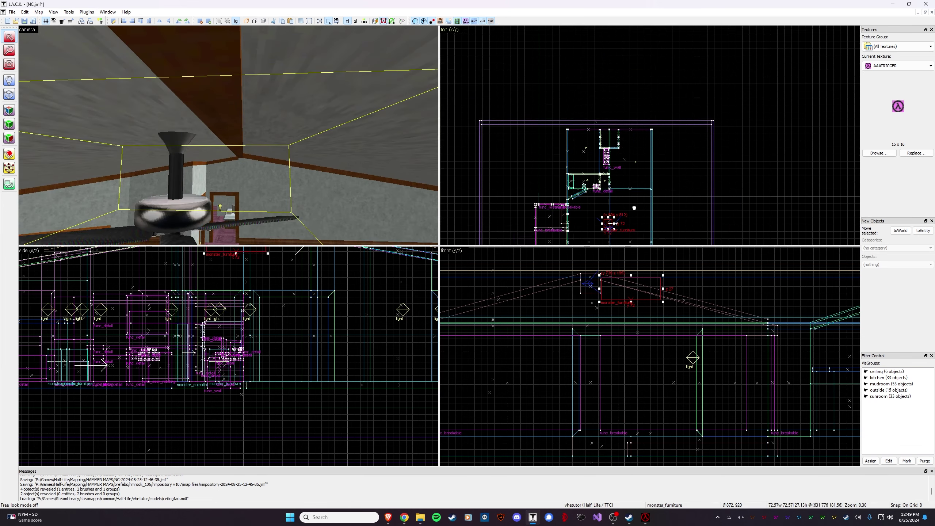
pyautogui.scroll(6, 597, 161)
pyautogui.scroll(6, 597, 161)
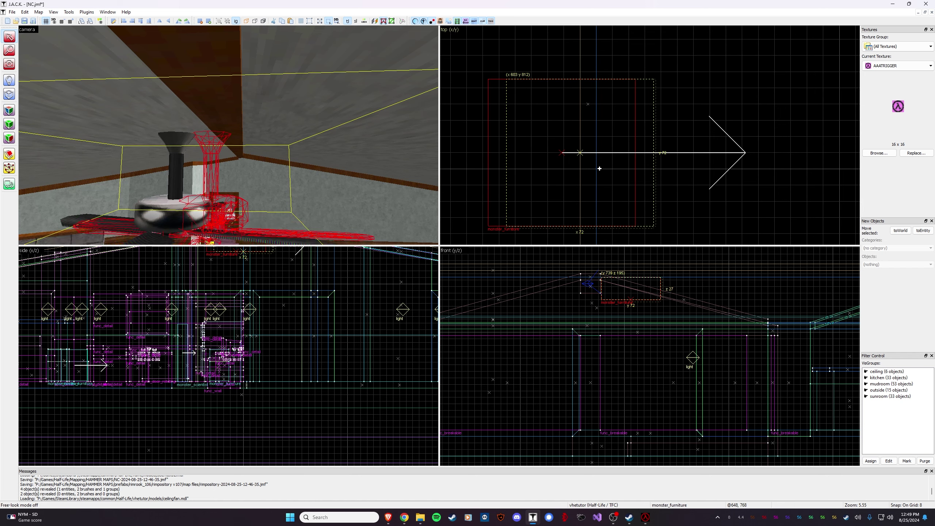
pyautogui.press('[')
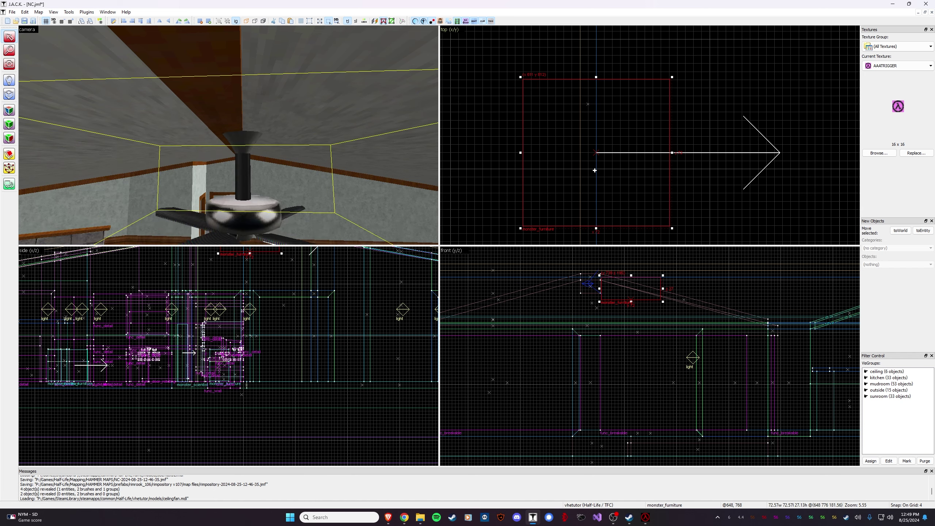
pyautogui.moveTo(605, 170); pyautogui.dragTo(597, 174)
# Move the ceiling fan about 34 units along the ridge beam in the front view and raise it about 1 unit
pyautogui.press('z')
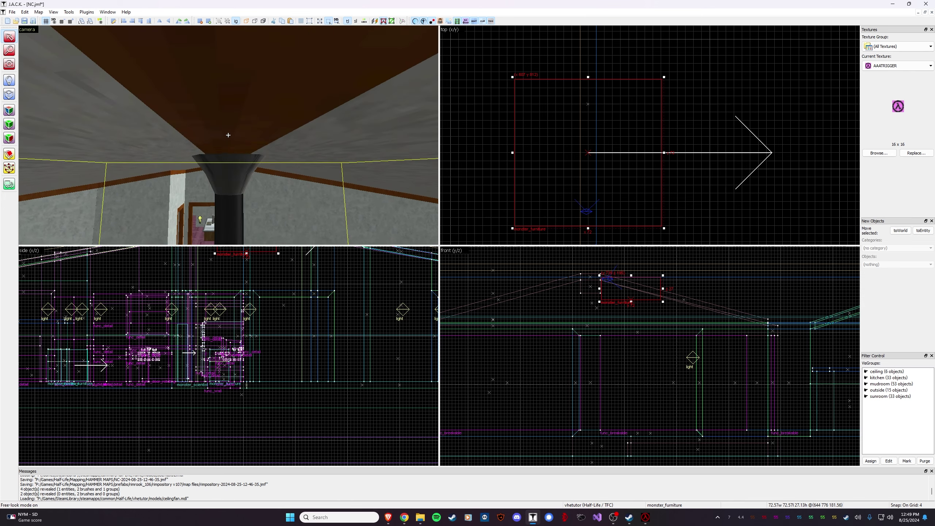
pyautogui.scroll(5, 611, 306)
pyautogui.press('z')
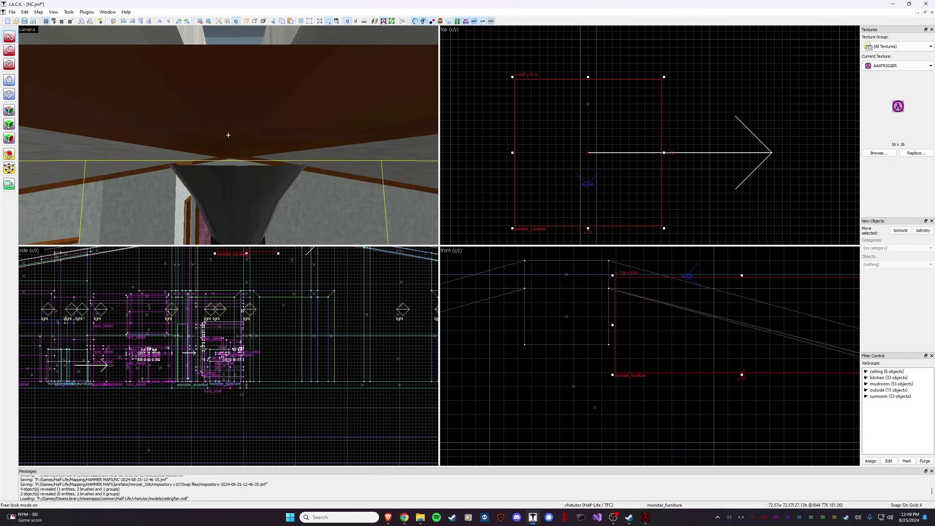
pyautogui.press('z')
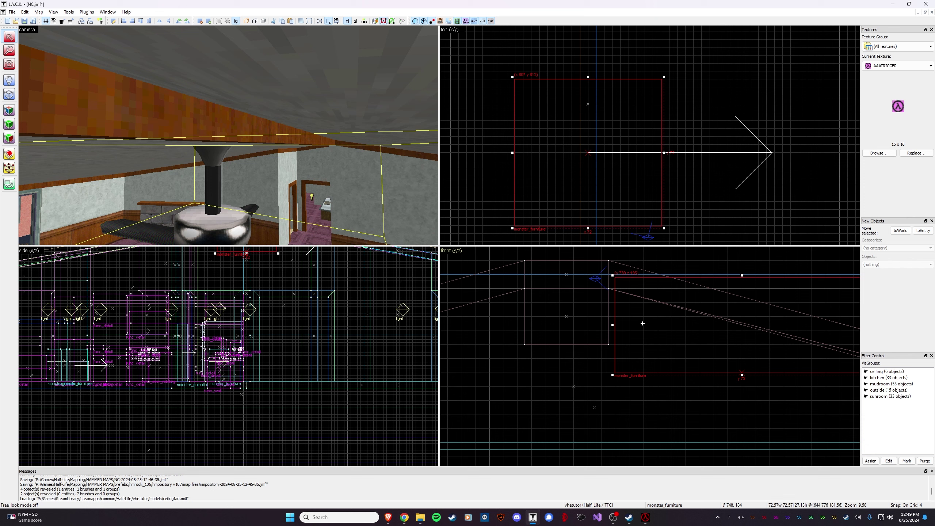
pyautogui.click(208, 107)
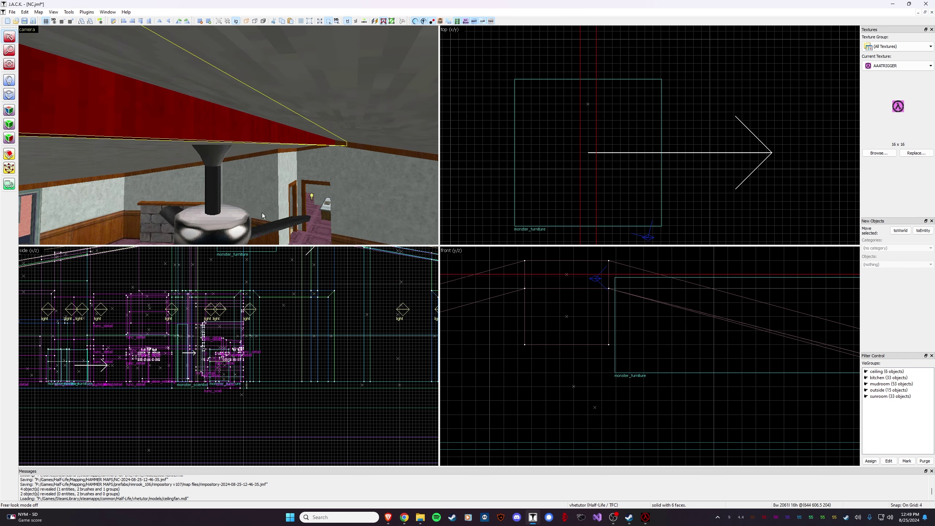
pyautogui.click(217, 207)
pyautogui.moveTo(671, 333); pyautogui.dragTo(556, 333)
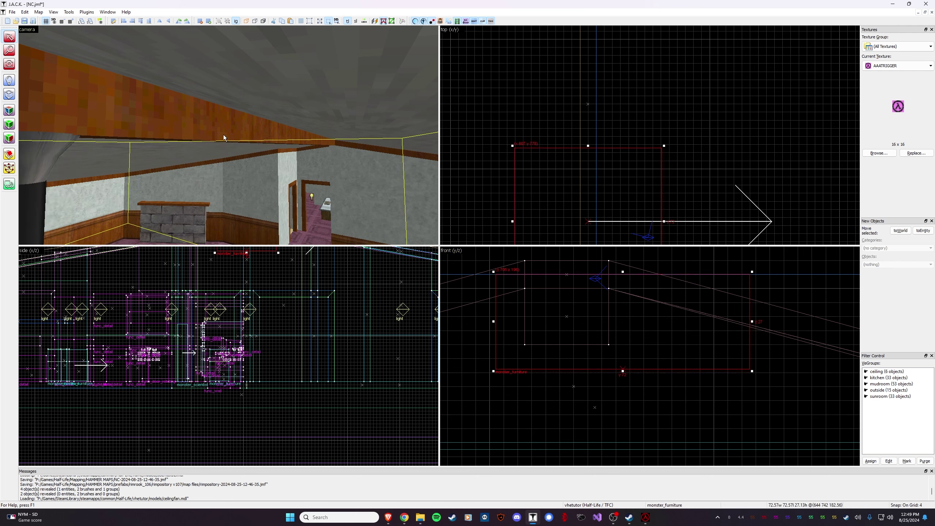
# Fine-tune the ceiling fan's height against the underside of the ridge beam and inspect the mount from several angles
pyautogui.press('z')
pyautogui.press('w')
pyautogui.press('s')
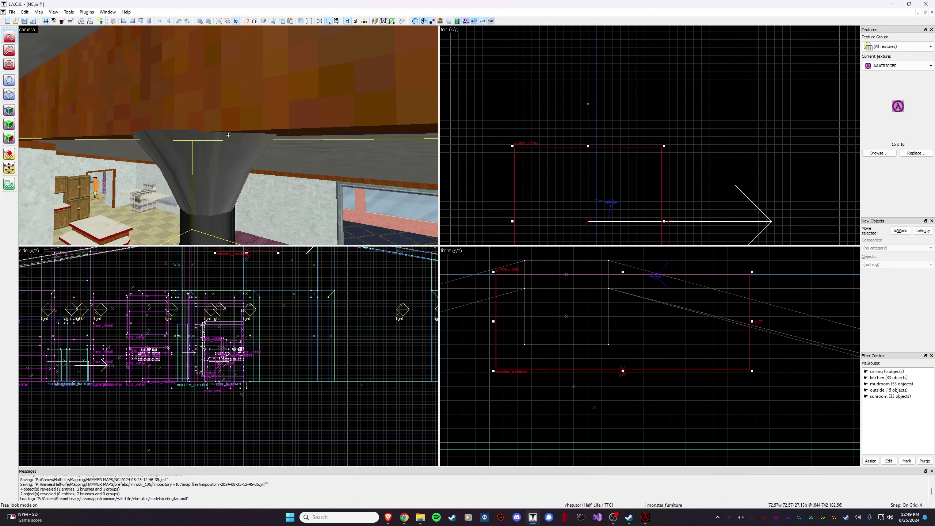
pyautogui.keyDown('alt'); pyautogui.moveTo(651, 332); pyautogui.dragTo(652, 336); pyautogui.keyUp('alt')
pyautogui.keyDown('alt'); pyautogui.moveTo(577, 331); pyautogui.dragTo(577, 327); pyautogui.keyUp('alt')
pyautogui.press('z')
pyautogui.press('s')
pyautogui.press('d')
pyautogui.press('w')
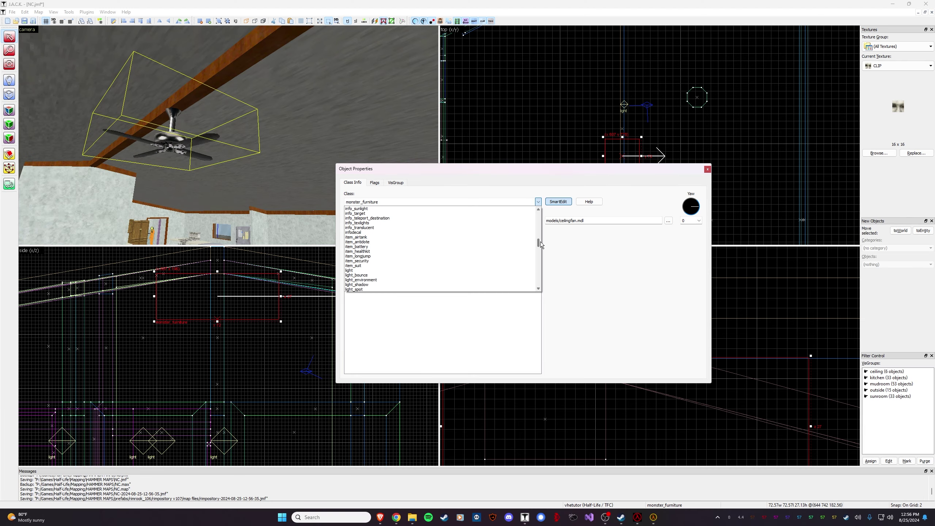
# Change the ceiling fan's entity class to cycler and review its Scale and FX Color attributes
pyautogui.scroll(5, 545, 230)
pyautogui.write('cycler')
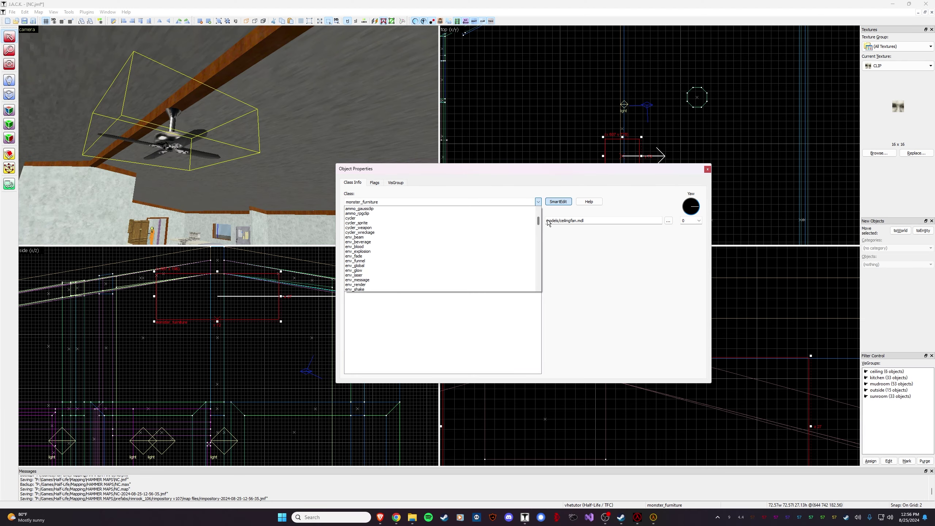
pyautogui.press('Return')
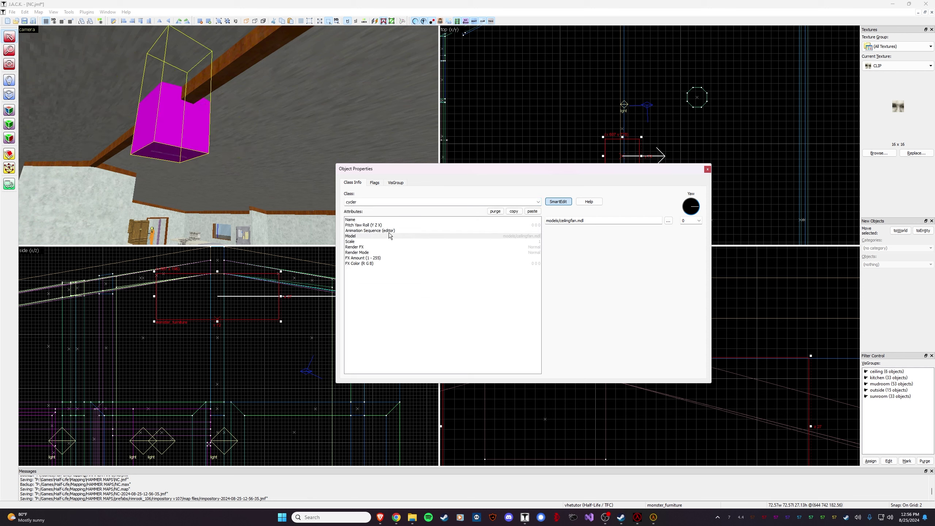
pyautogui.click(427, 242)
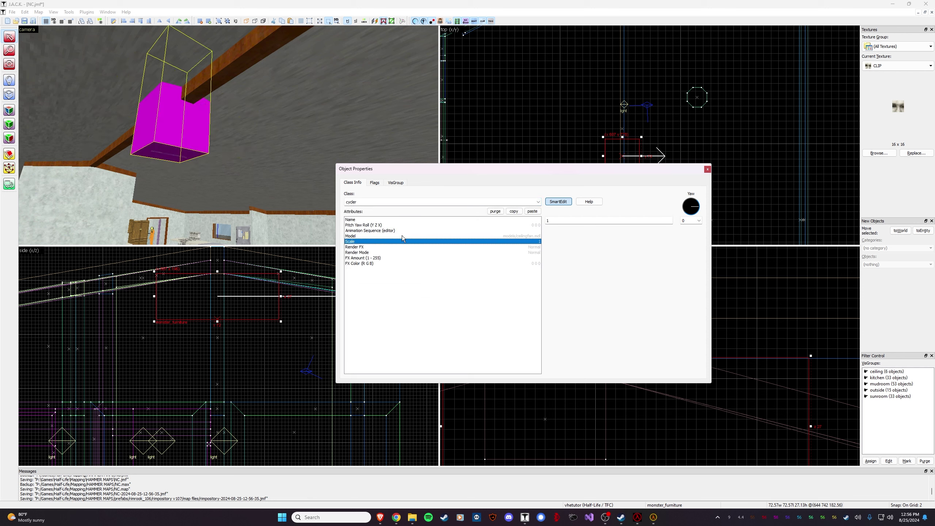
pyautogui.click(378, 264)
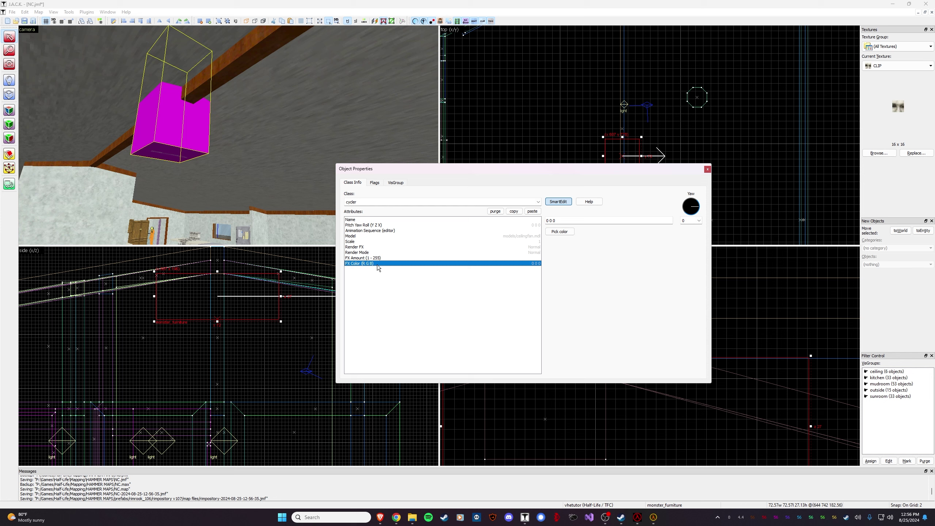
pyautogui.click(707, 169)
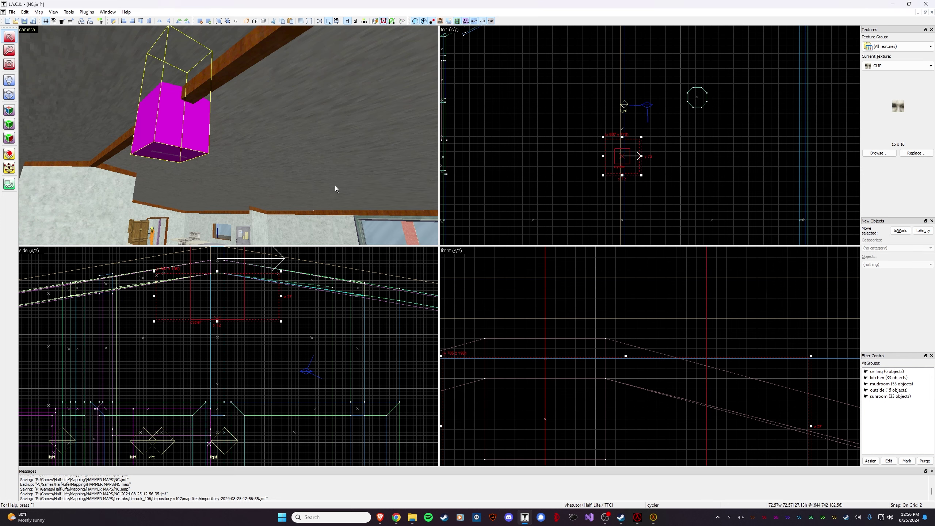
# Compile the map, exporting it over the existing NC.map file, and switch to the Half-Life game to test it
pyautogui.press('F9')
pyautogui.click(539, 326)
pyautogui.click(538, 274)
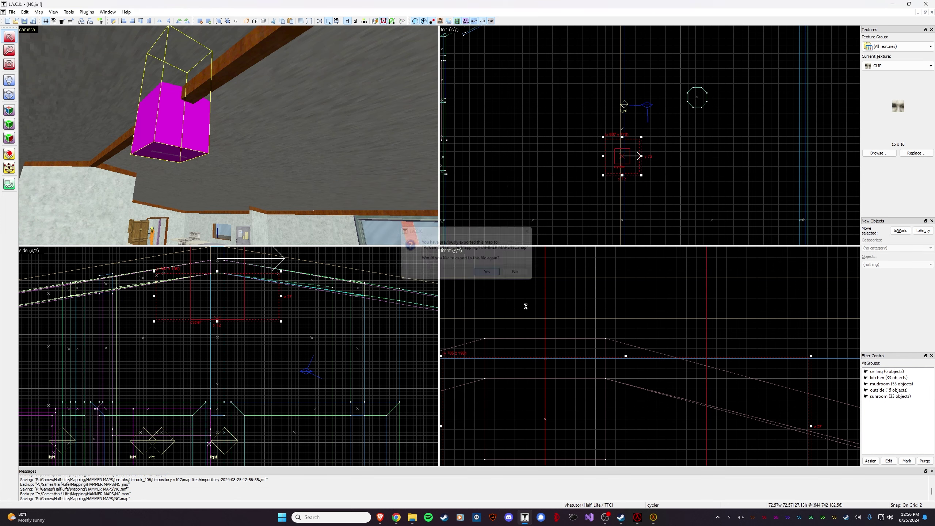
pyautogui.click(641, 522)
pyautogui.moveTo(606, 522)
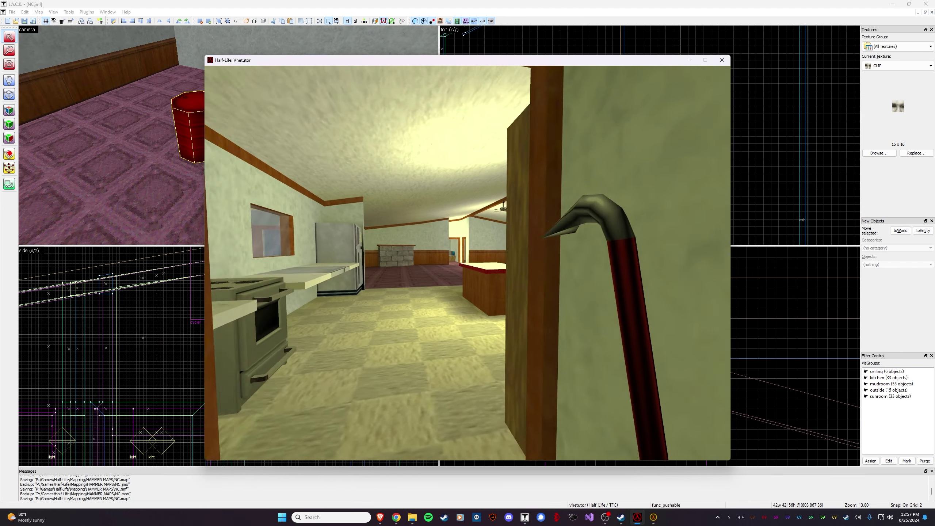
# Walk through the house to the living room, inspect the barrel and ceiling fan, and strike the fan with the crowbar
pyautogui.press('w')
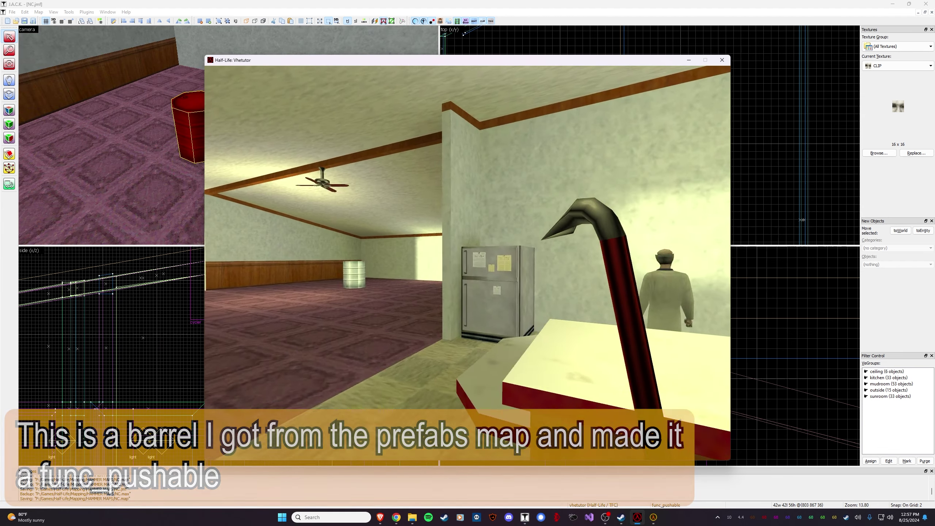
pyautogui.press('w')
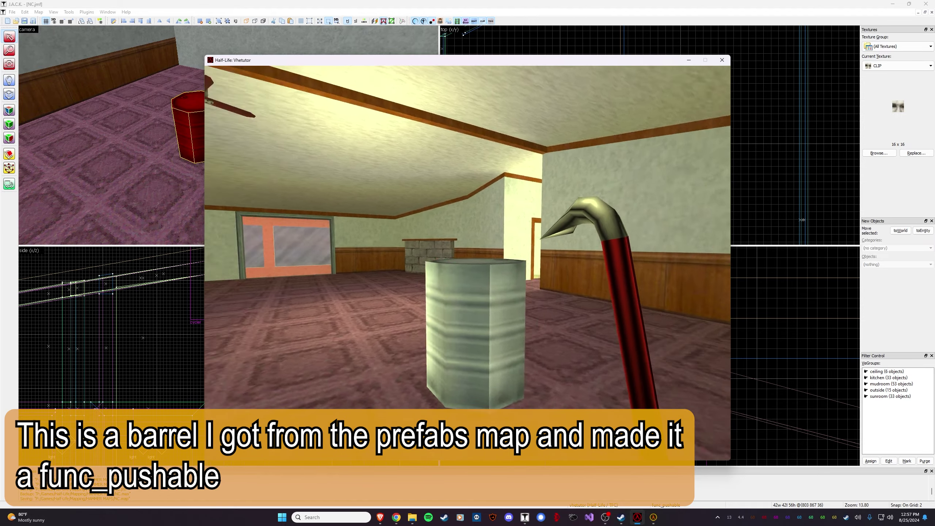
pyautogui.press('w')
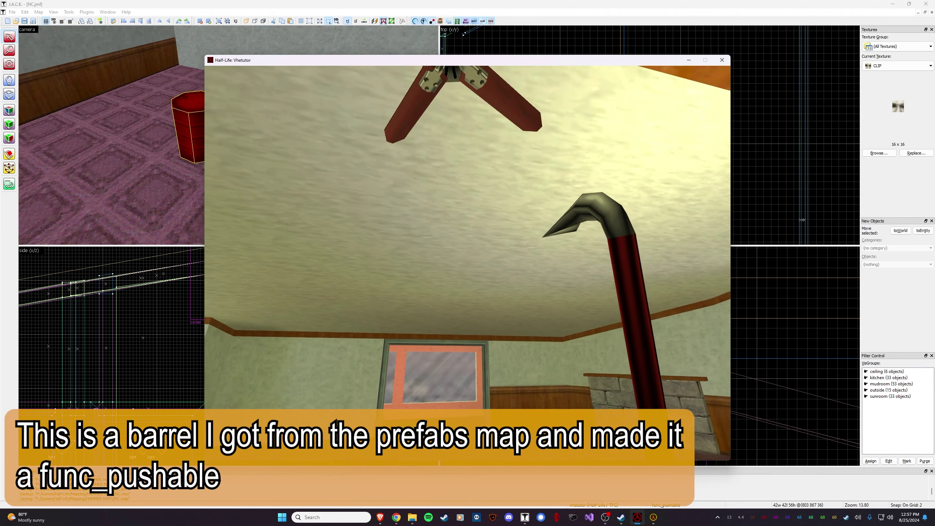
pyautogui.press('w')
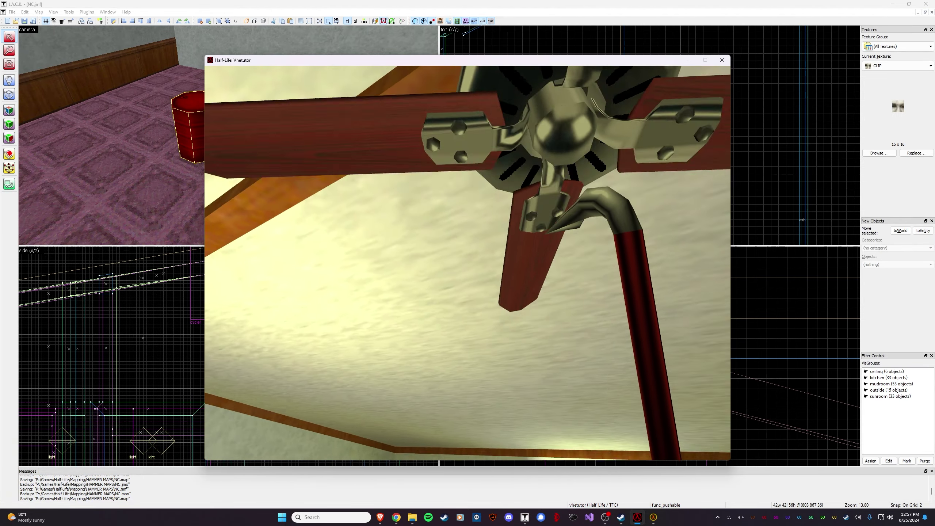
pyautogui.press('space')
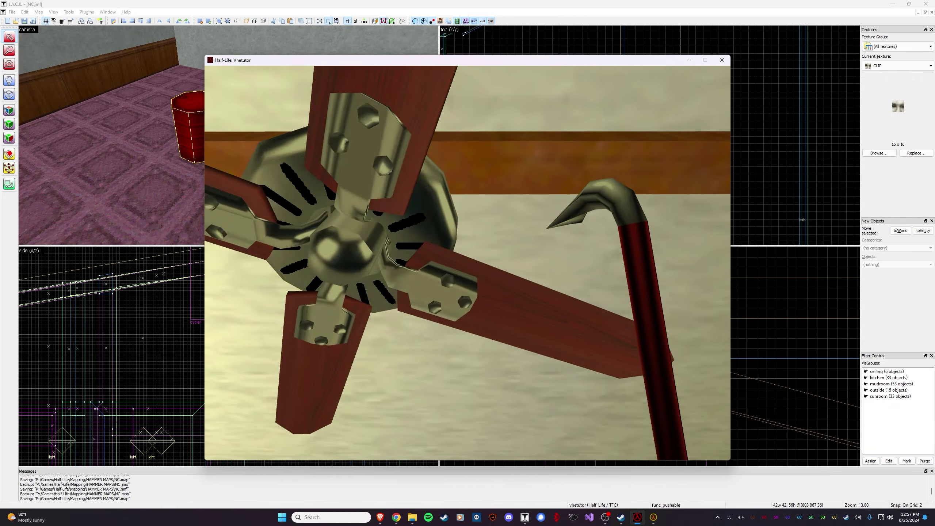
pyautogui.click(467, 263)
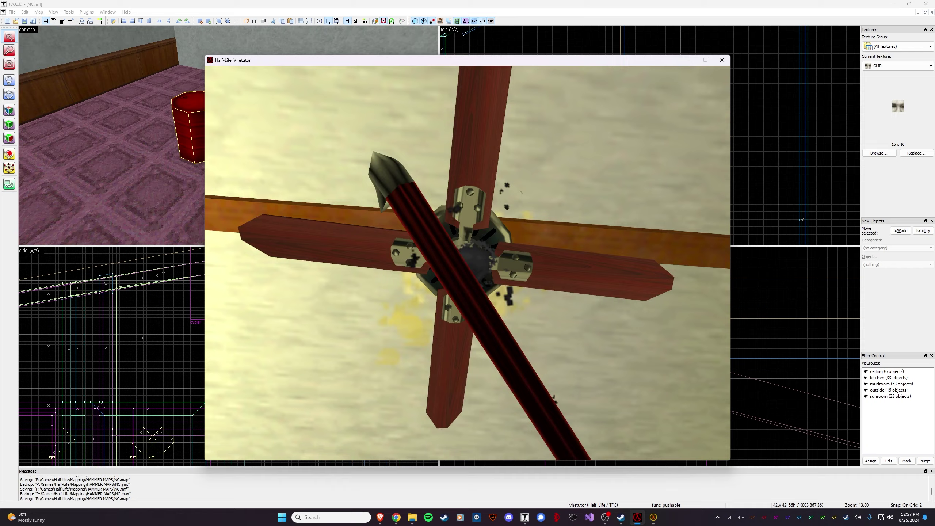
pyautogui.press('space')
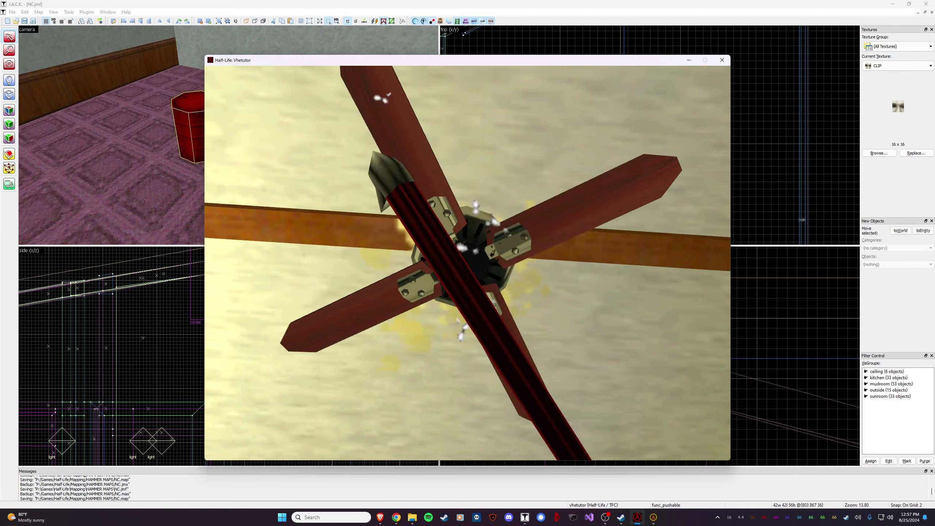
pyautogui.press('s')
# Pause the game, switch back to the J.A.C.K. map editor and dismiss the compile output
pyautogui.press('Escape')
pyautogui.click(610, 29)
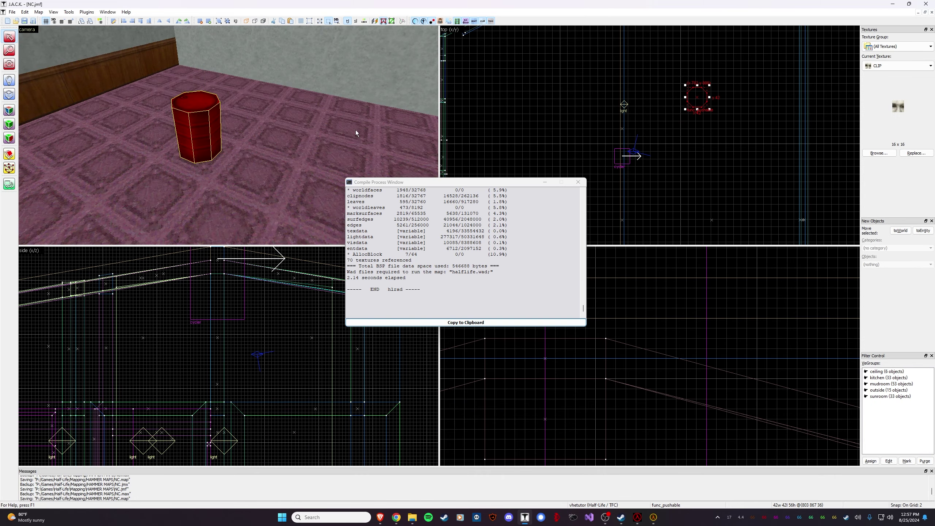
pyautogui.click(578, 182)
# Change the ceiling fan's entity class to monster_furniture
pyautogui.click(227, 133)
pyautogui.press('z')
pyautogui.press('a')
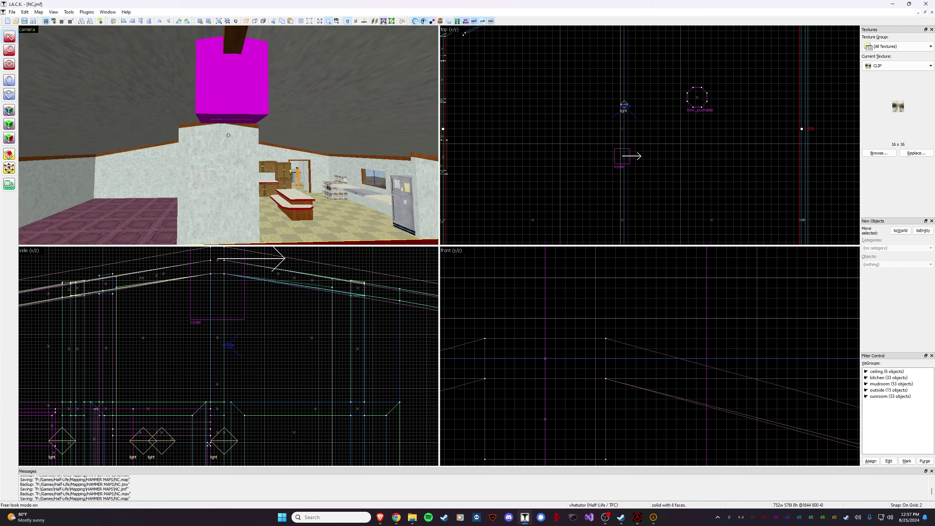
pyautogui.press('z')
pyautogui.click(228, 134)
pyautogui.doubleClick(195, 121)
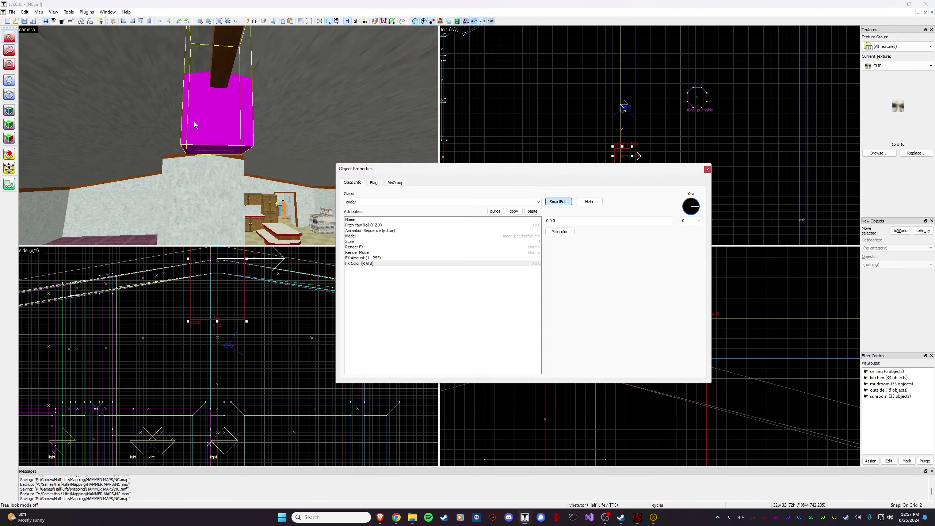
pyautogui.moveTo(539, 223); pyautogui.dragTo(541, 242)
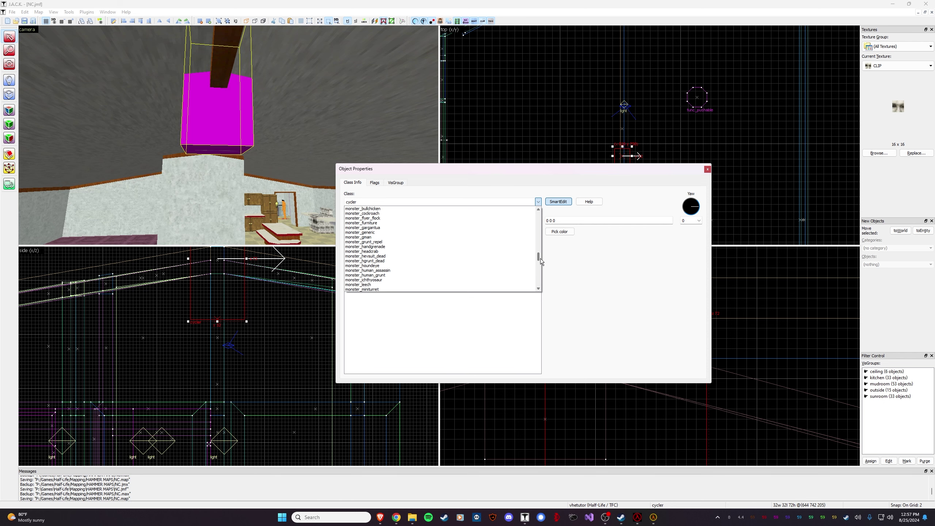
pyautogui.click(441, 222)
pyautogui.click(707, 169)
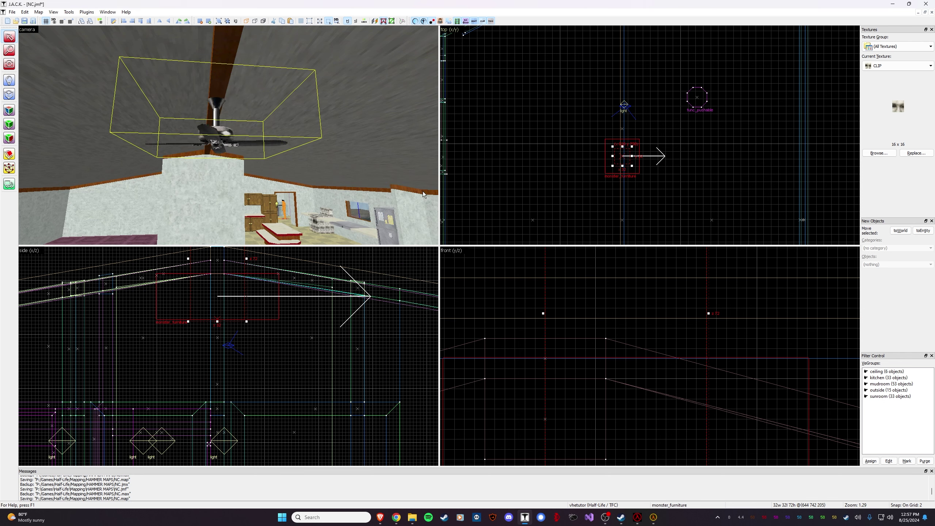
# Pick the 64 x 128 green brick wall texture and create a 76 x 76 x 29 unit block enclosing the ceiling fan
pyautogui.click(870, 155)
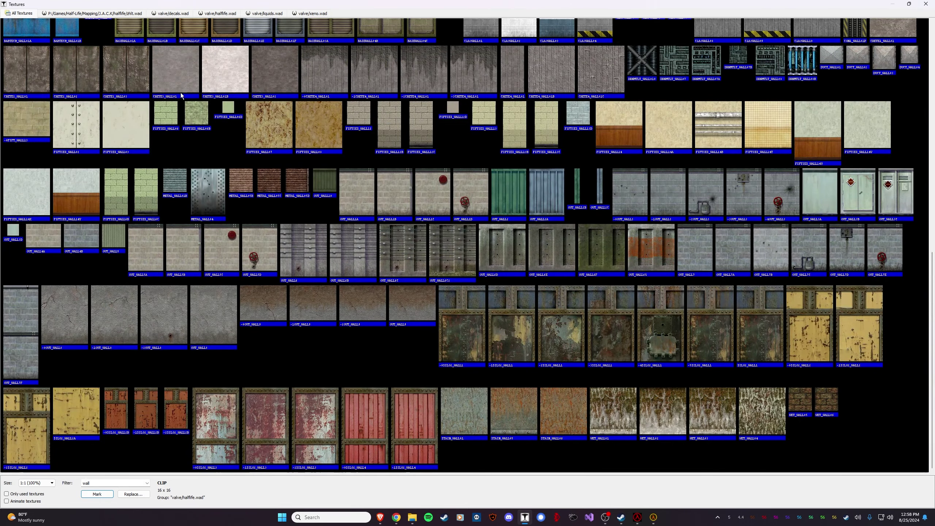
pyautogui.doubleClick(115, 176)
pyautogui.click(13, 98)
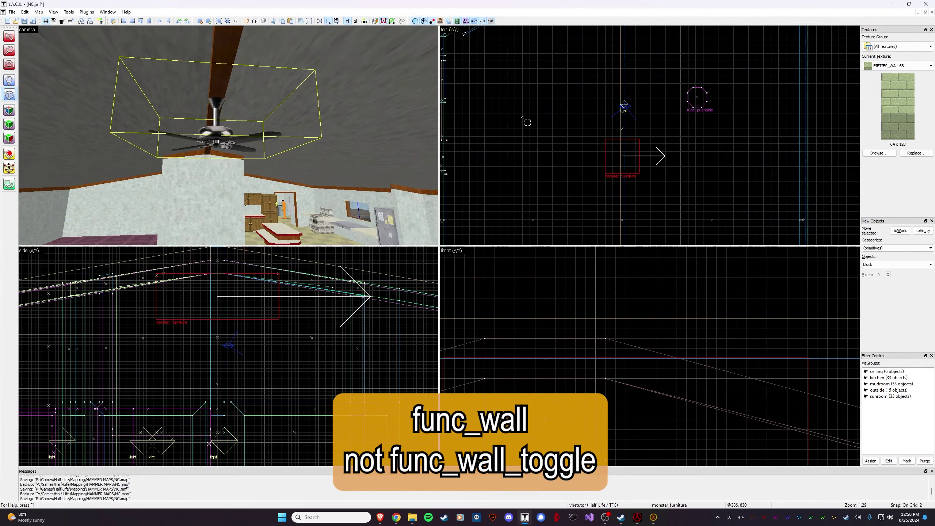
pyautogui.scroll(4, 612, 133)
pyautogui.moveTo(593, 125); pyautogui.dragTo(699, 231)
pyautogui.scroll(-4, 235, 295)
pyautogui.scroll(5, 239, 271)
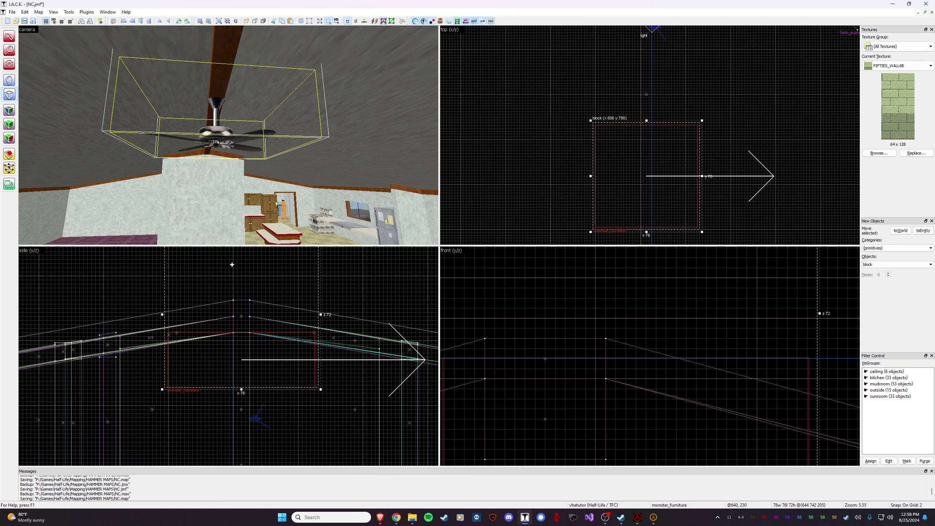
pyautogui.moveTo(238, 267); pyautogui.dragTo(239, 354)
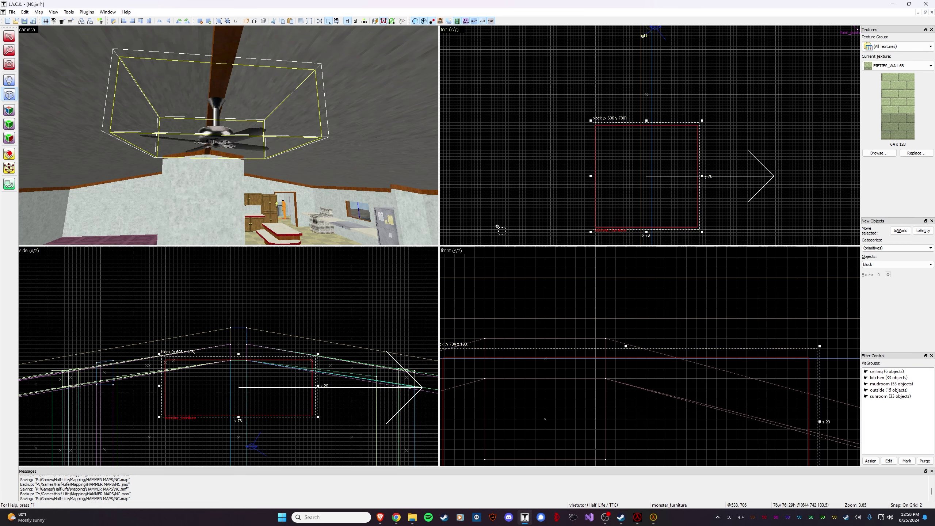
pyautogui.press('Return')
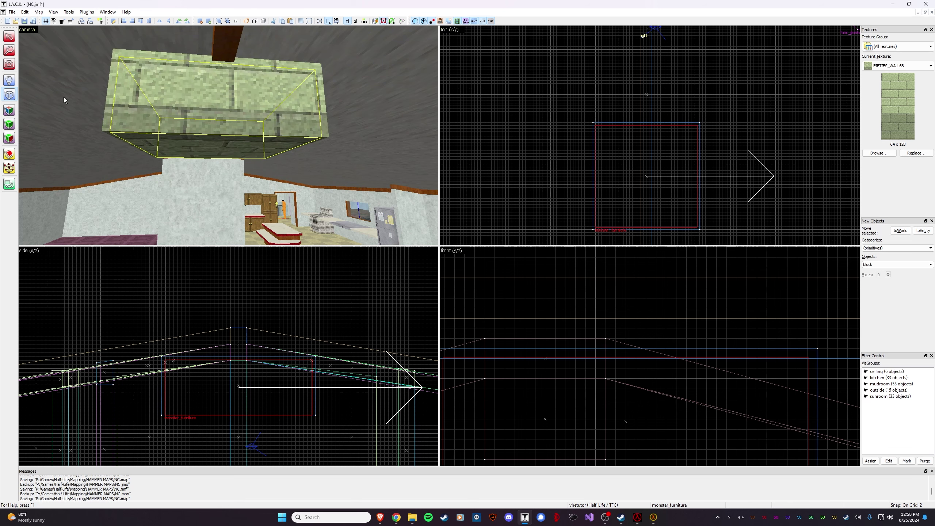
# Select the new block around the fan and tie it to a func_wall entity
pyautogui.click(9, 39)
pyautogui.click(208, 129)
pyautogui.press('z')
pyautogui.press('z')
pyautogui.doubleClick(208, 129)
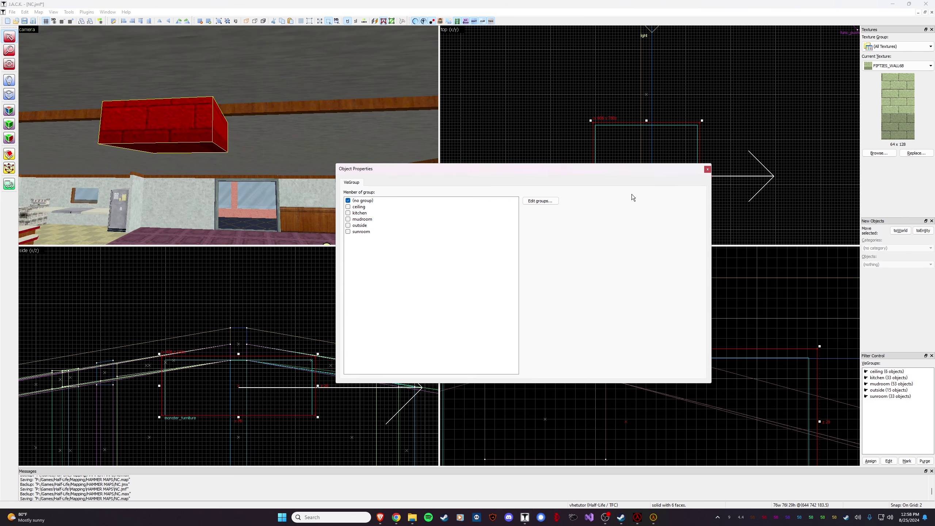
pyautogui.click(707, 169)
pyautogui.hotkey('ctrl', 't')
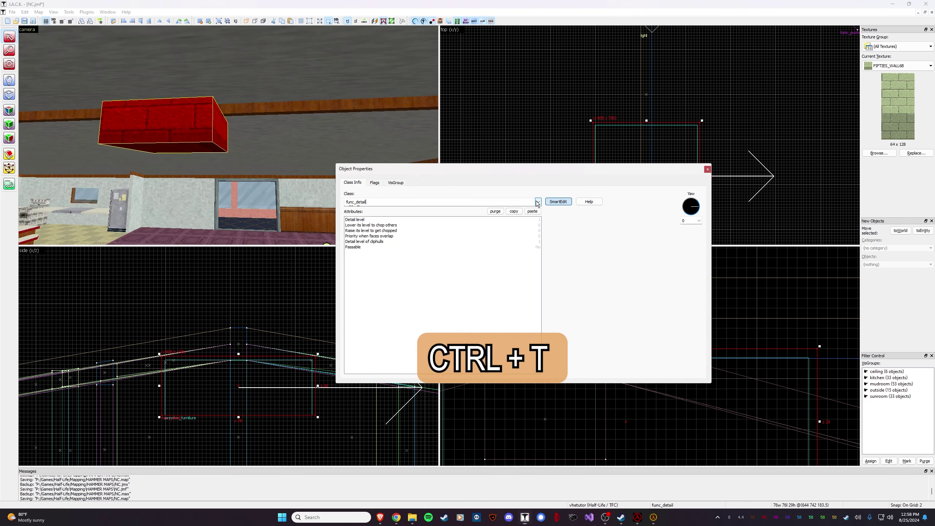
pyautogui.click(538, 202)
pyautogui.scroll(-8, 481, 279)
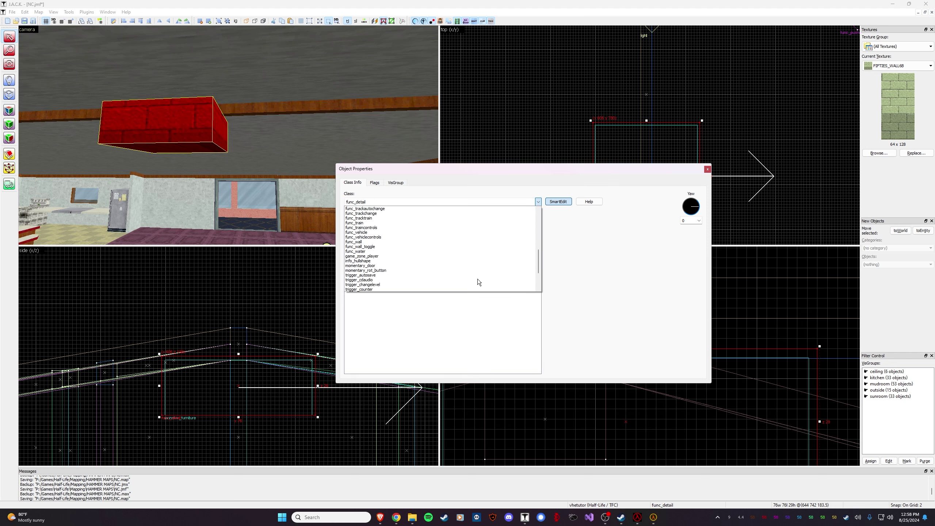
pyautogui.click(413, 241)
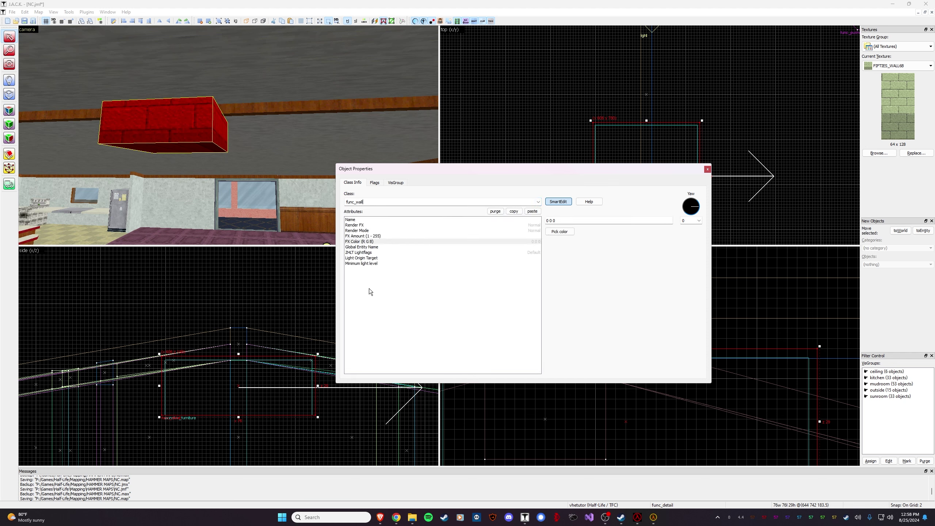
# Set the func_wall's Render Mode to Texture and FX Amount to 1, and extend its underside to make it 32 units tall
pyautogui.click(357, 231)
pyautogui.click(369, 226)
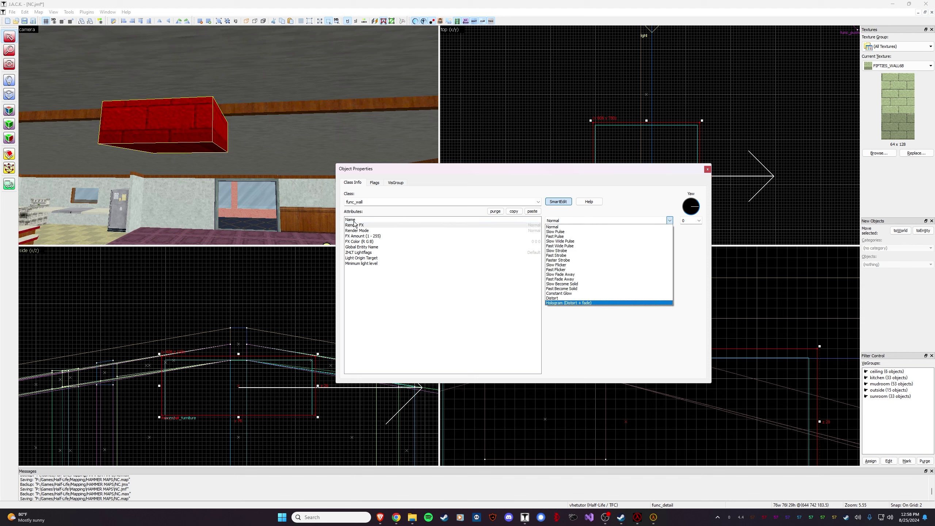
pyautogui.click(356, 230)
pyautogui.click(669, 220)
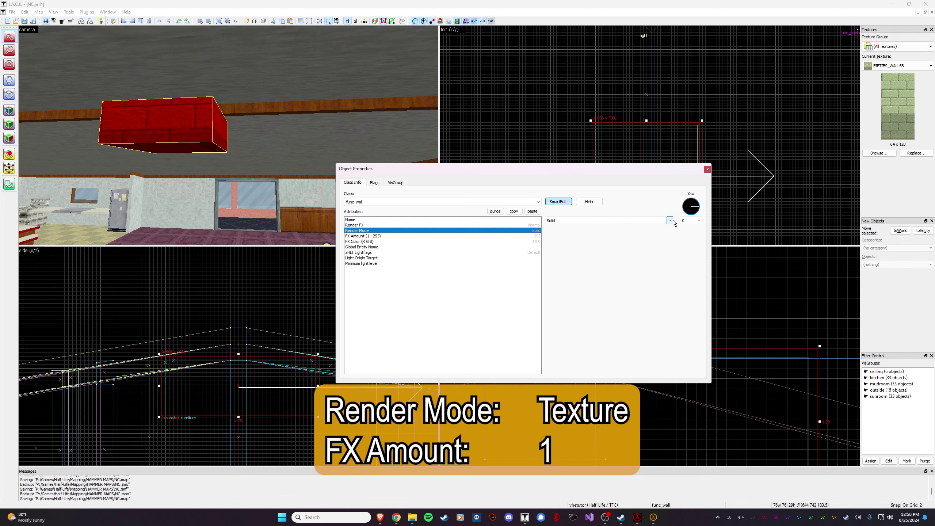
pyautogui.click(672, 220)
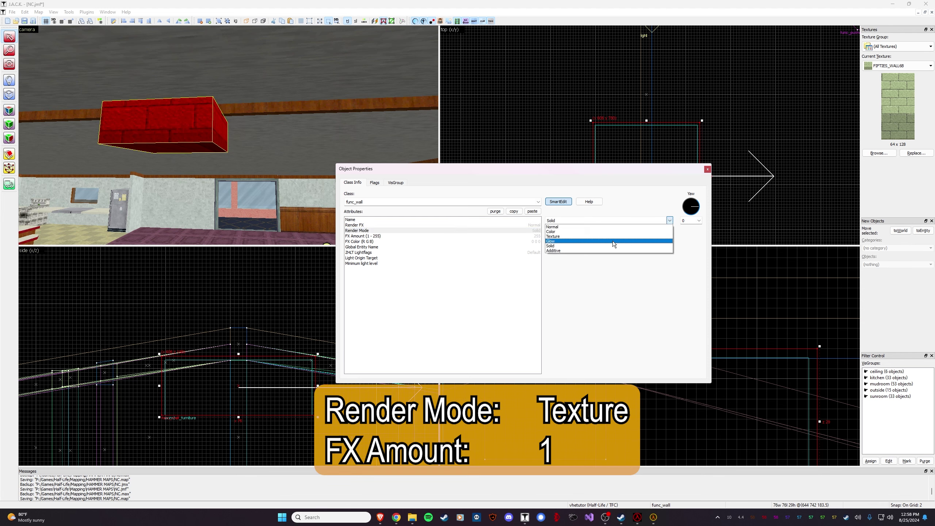
pyautogui.click(556, 236)
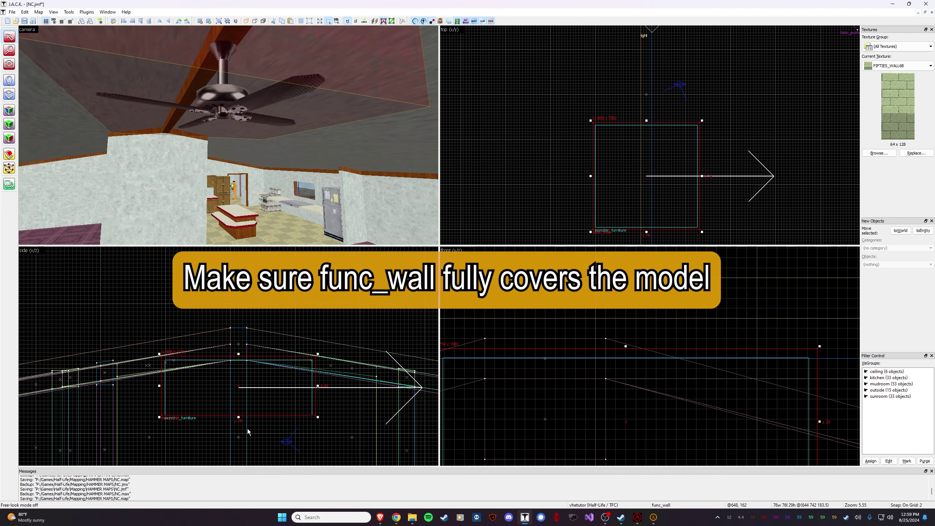
pyautogui.moveTo(238, 417); pyautogui.dragTo(238, 423)
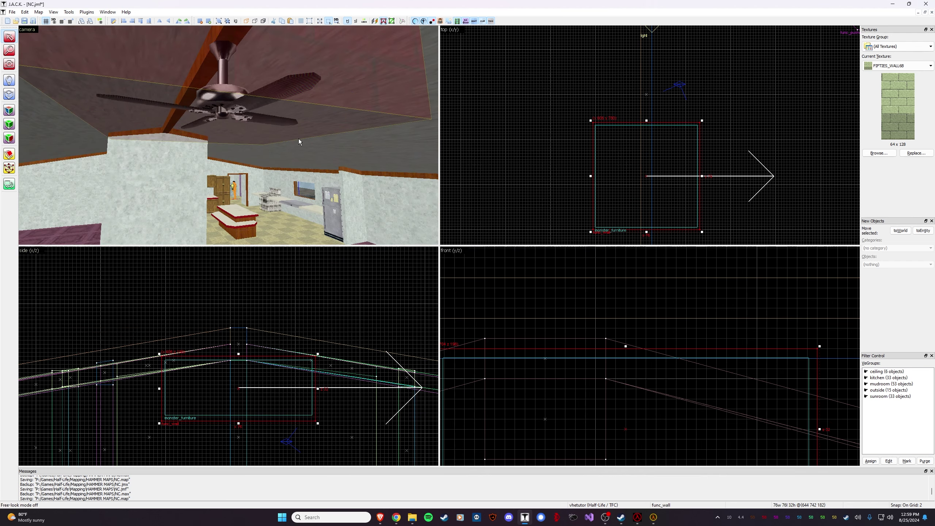
# Select the ceiling fan inside the func_wall and change its entity class to cycler
pyautogui.press('z')
pyautogui.press('w')
pyautogui.press('z')
pyautogui.doubleClick(258, 141)
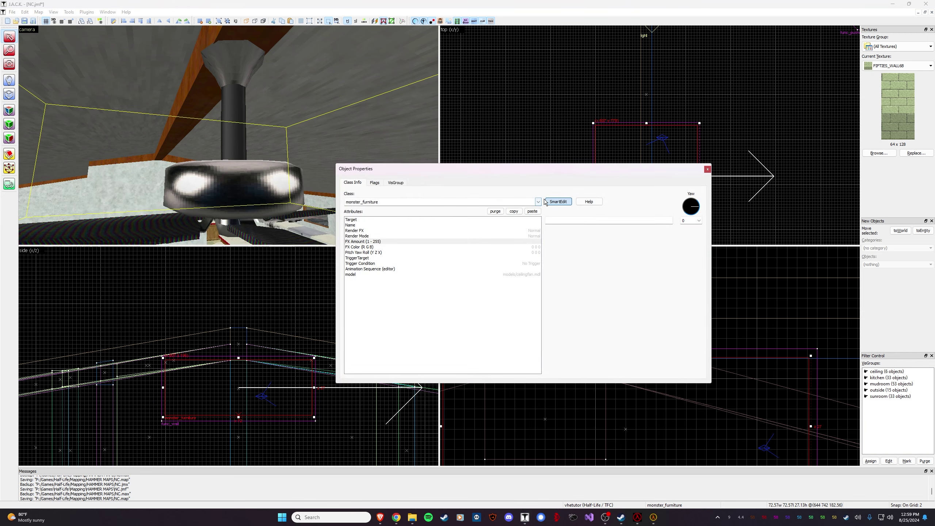
pyautogui.click(537, 202)
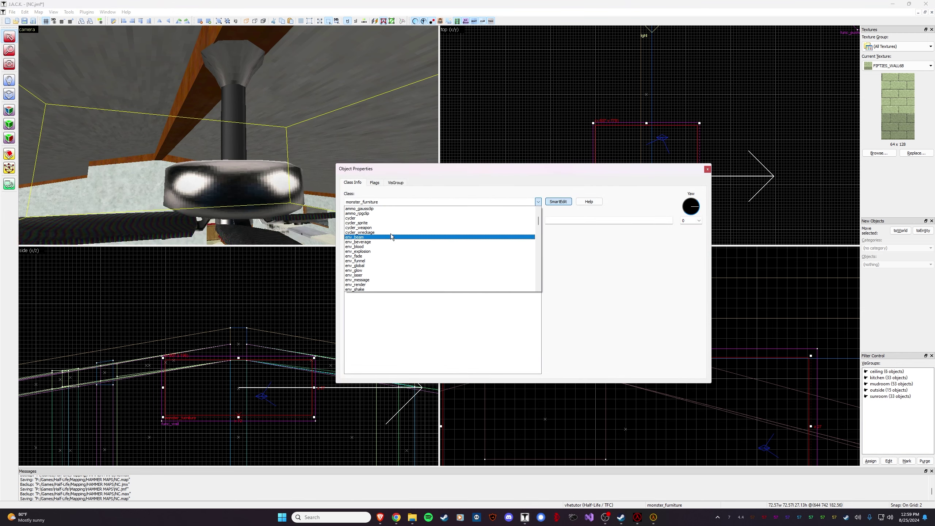
pyautogui.click(393, 218)
pyautogui.click(707, 169)
pyautogui.scroll(-5, 229, 139)
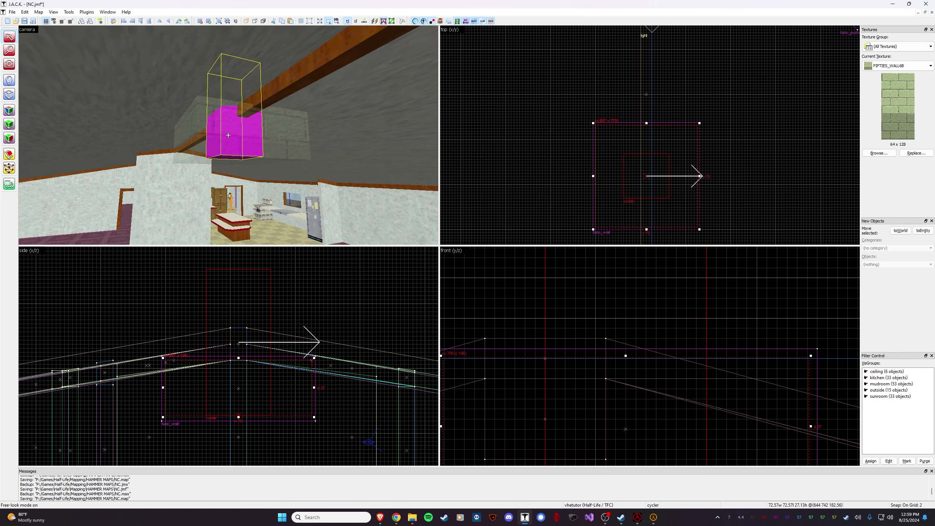
# Compile the map with the Half-Life (Full) configuration and switch to the Half-Life game
pyautogui.press('F9')
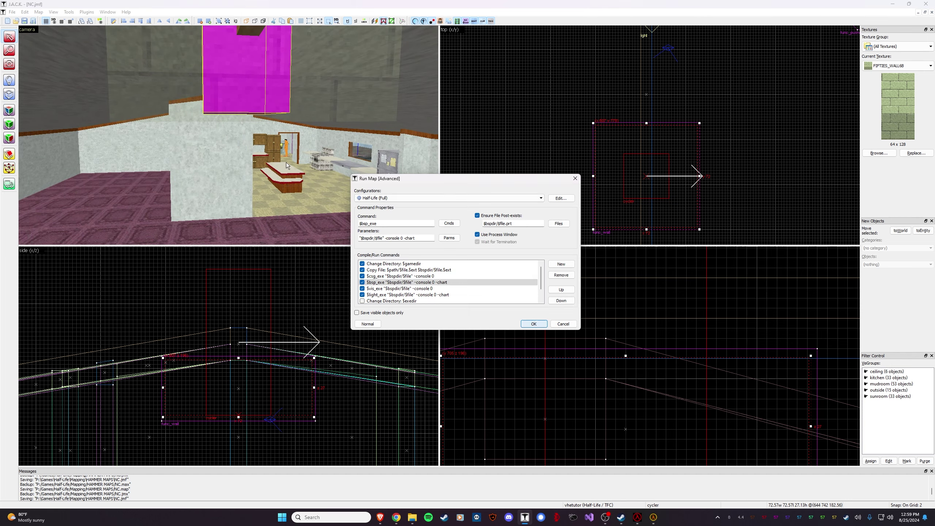
pyautogui.click(533, 323)
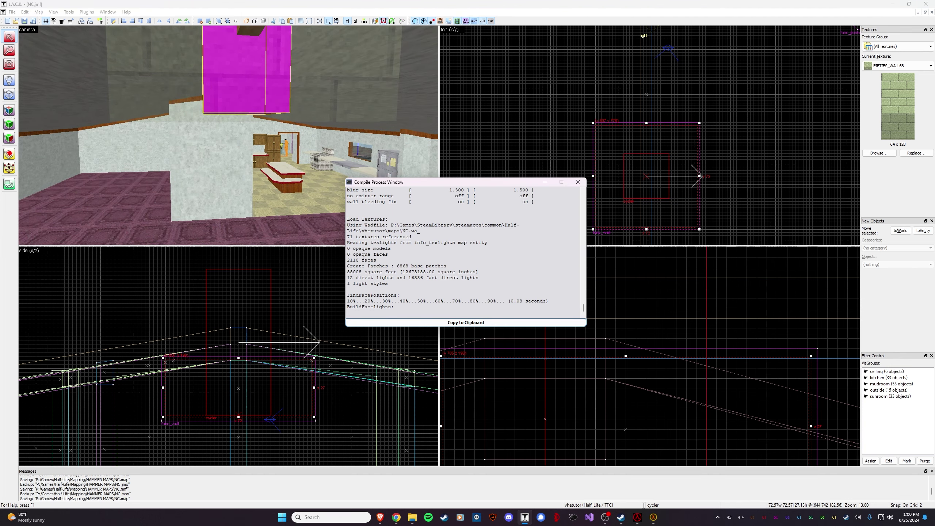
pyautogui.click(639, 518)
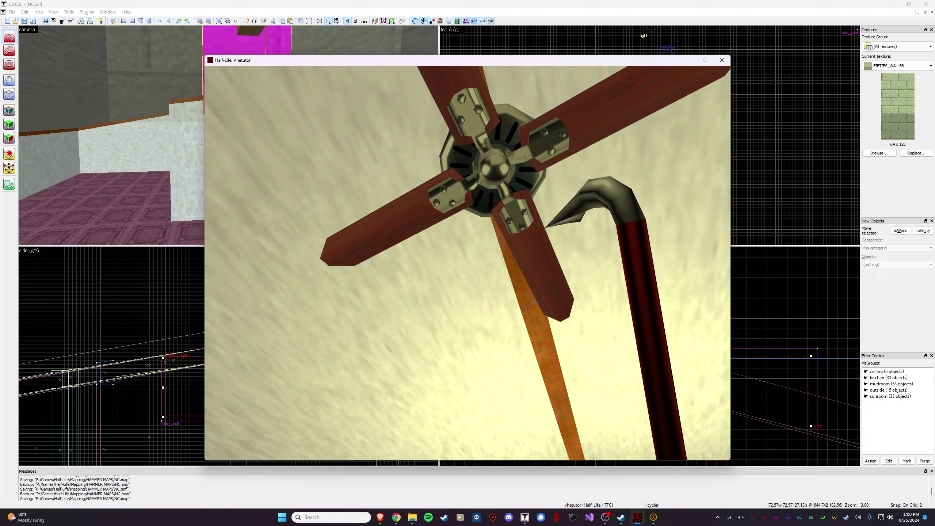
# Test the func_wall in game by viewing the ceiling fan from afar and swinging the crowbar at it from below
pyautogui.press('s')
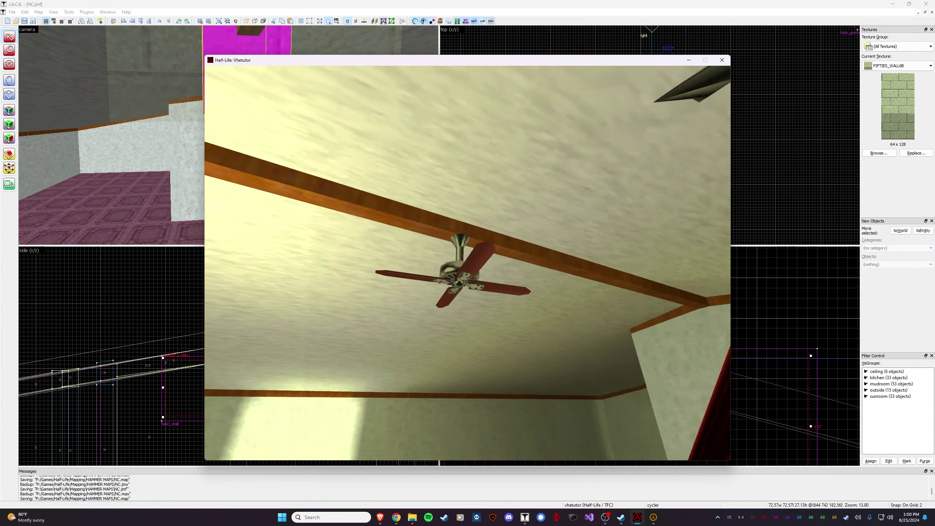
pyautogui.press('w')
pyautogui.press('space')
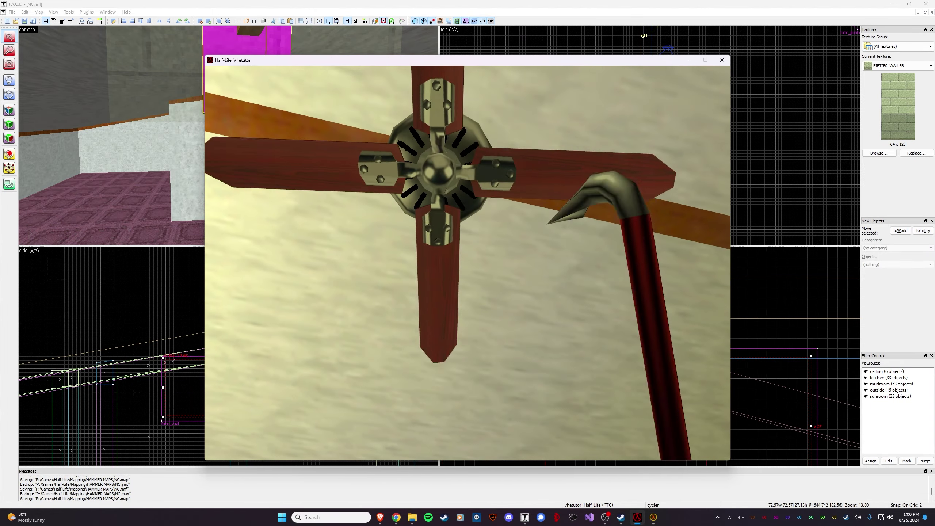
pyautogui.click(467, 262)
pyautogui.press('s')
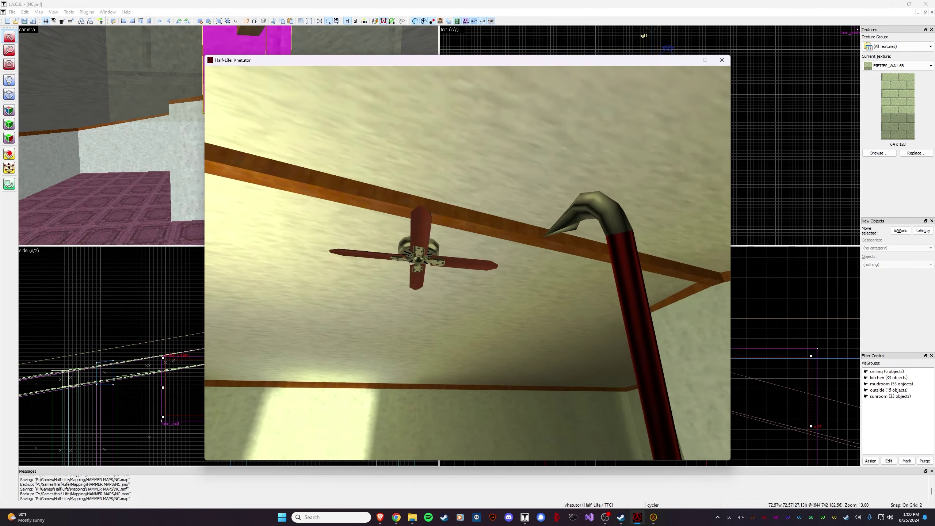
# Walk back from the ceiling fan, pause the game and switch to the J.A.C.K. map editor
pyautogui.press('w')
pyautogui.press('Escape')
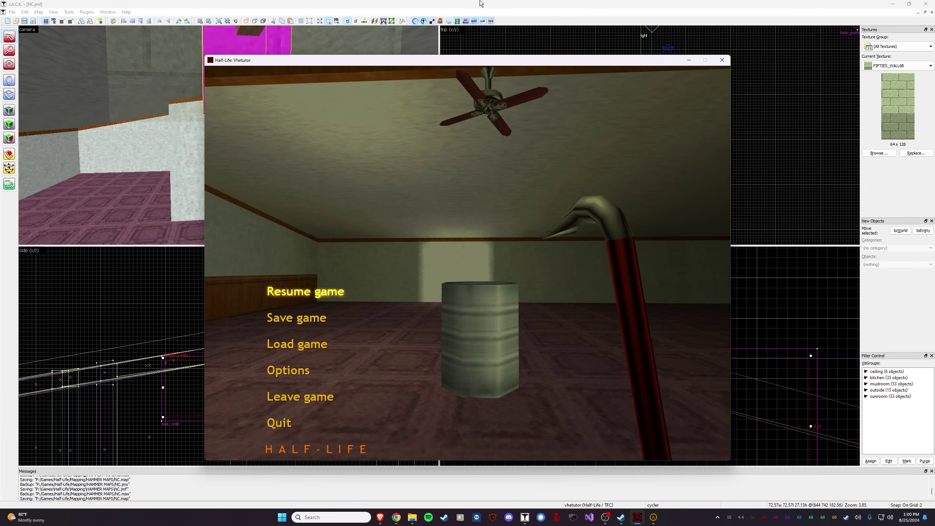
pyautogui.click(479, 4)
pyautogui.click(578, 182)
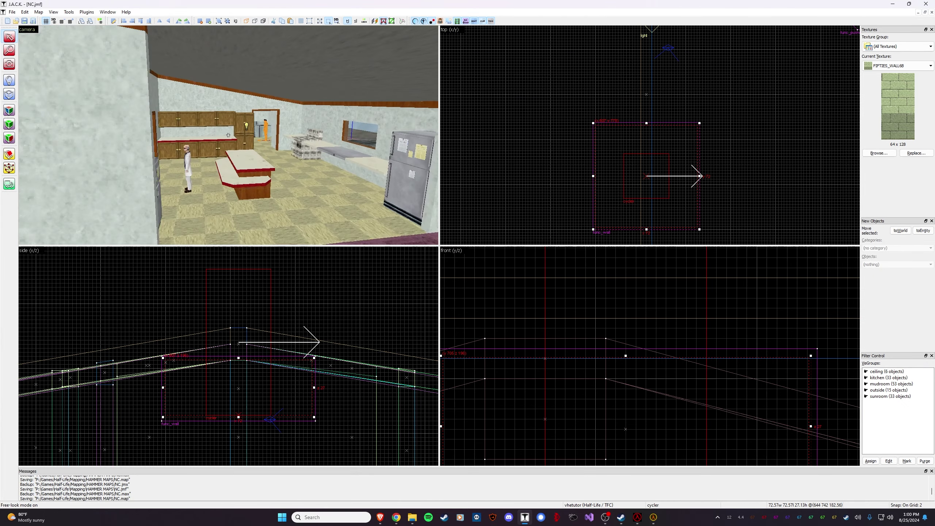
# Copy standfan.mdl from the model pack's Standfan folder into the vhetutor models folder
pyautogui.moveTo(405, 523)
pyautogui.click(372, 480)
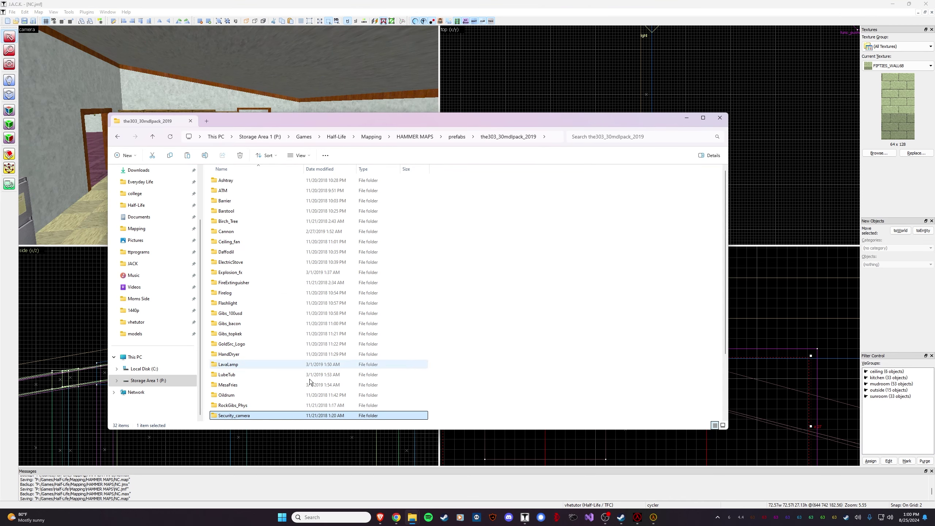
pyautogui.scroll(-2, 287, 387)
pyautogui.doubleClick(259, 368)
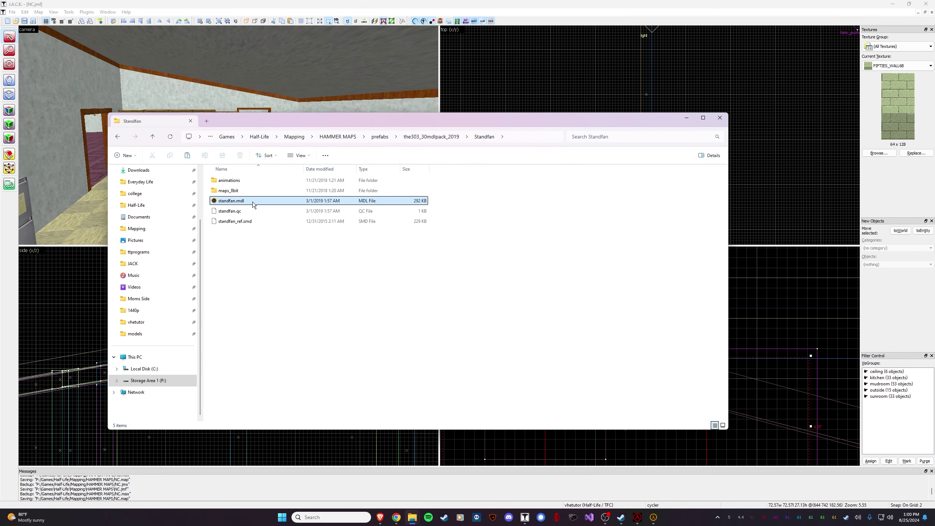
pyautogui.moveTo(412, 516)
pyautogui.click(455, 476)
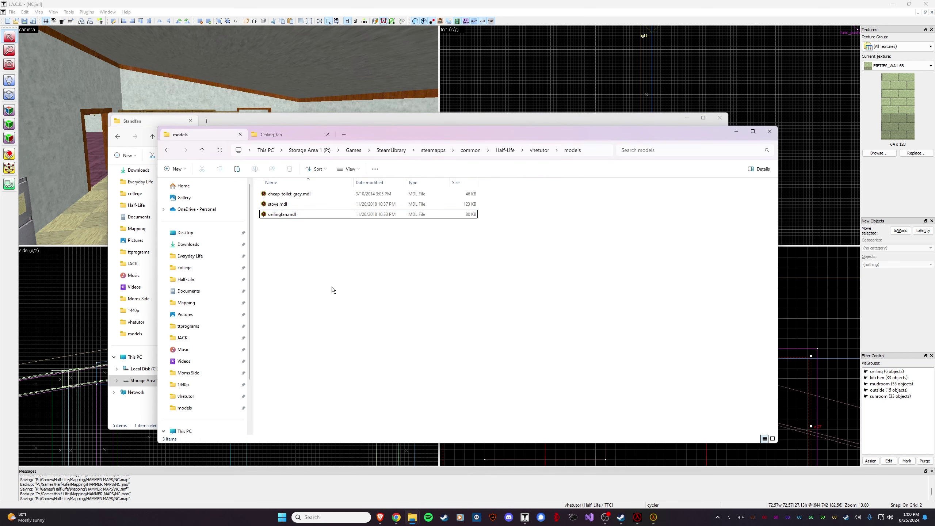
pyautogui.hotkey('ctrl', 'v')
pyautogui.click(361, 307)
# Return to the map editor and bring the sunroom floor near the door into the camera view
pyautogui.click(338, 4)
pyautogui.click(327, 137)
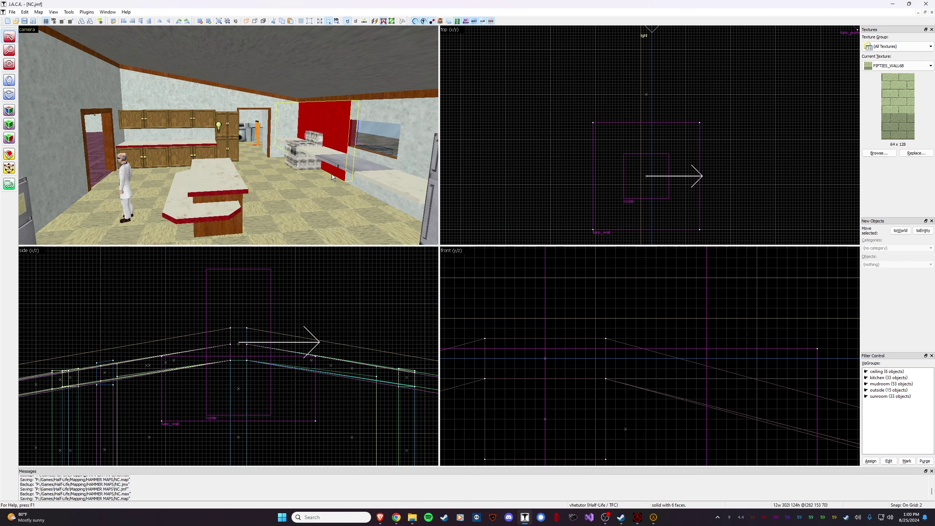
pyautogui.press('z')
pyautogui.press('w')
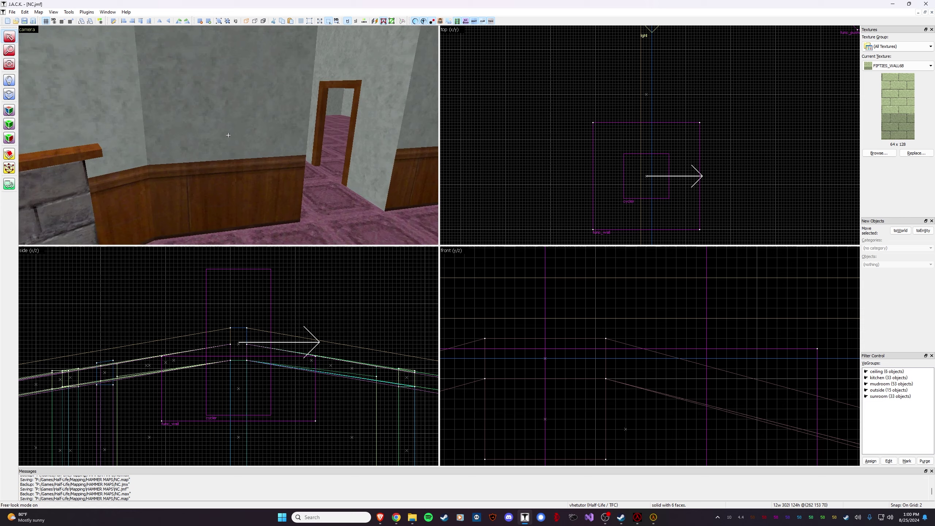
pyautogui.press('w')
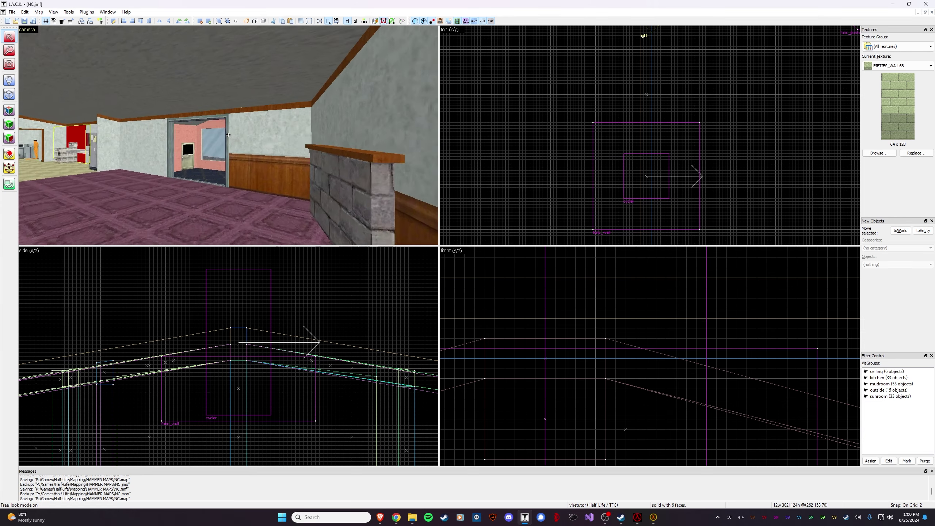
pyautogui.press('w')
pyautogui.press('z')
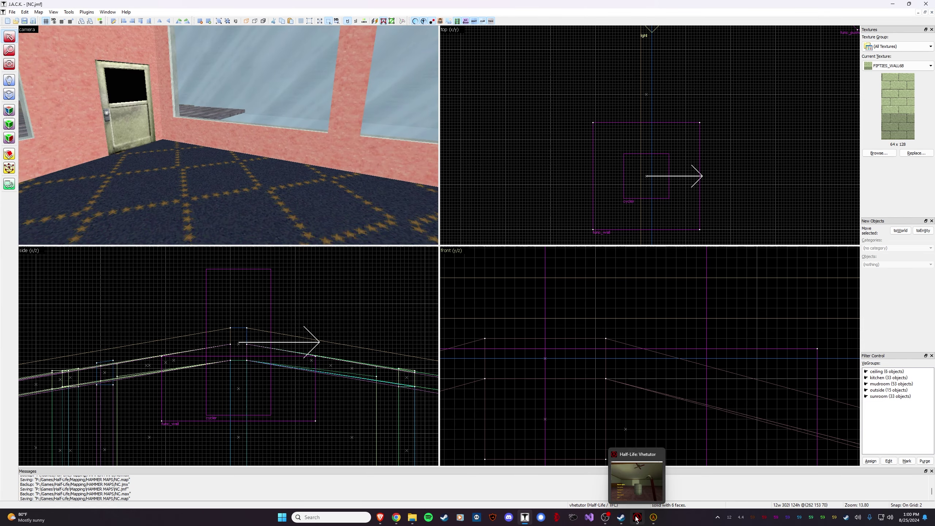
# Switch to the running Half-Life game and close it with the console command quit
pyautogui.click(637, 517)
pyautogui.press('`')
pyautogui.write('quit')
pyautogui.press('Return')
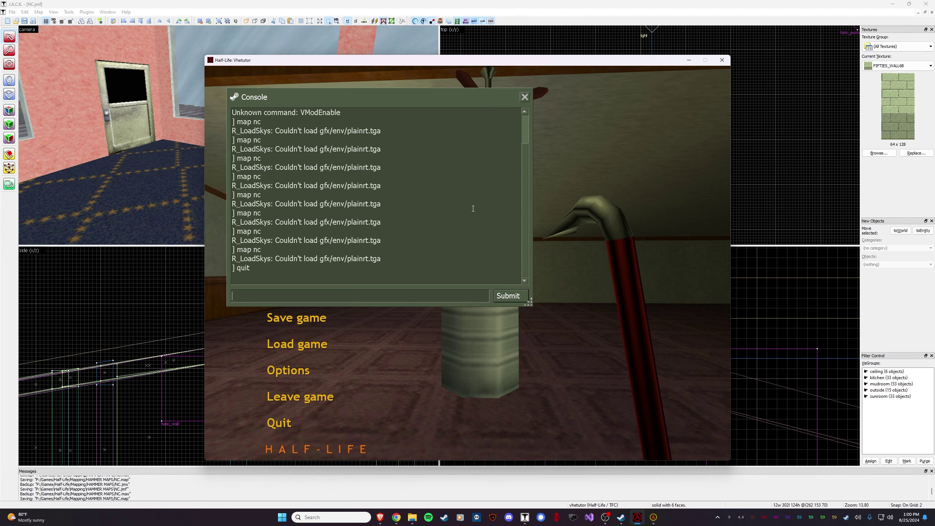
# Place a monster_furniture entity on the sunroom floor near the door and set its model to models/standfan.mdl
pyautogui.hotkey('shift', 'e')
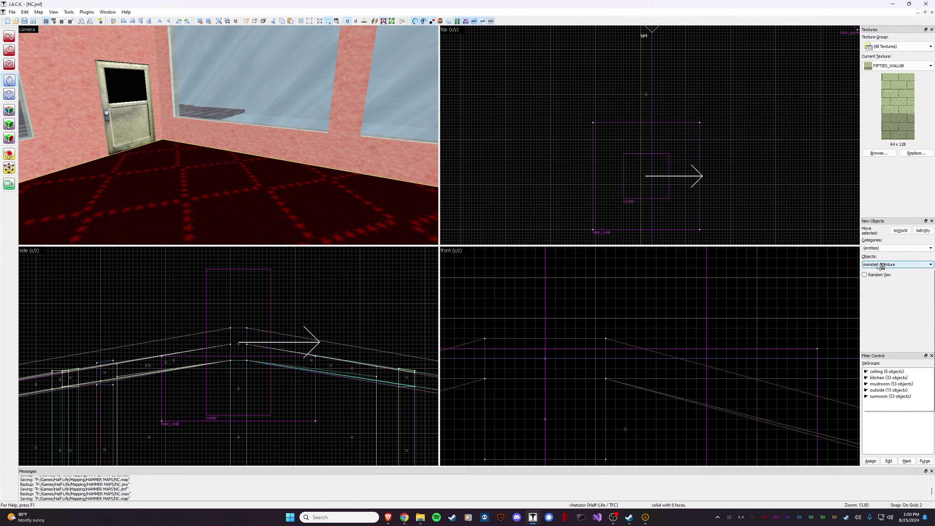
pyautogui.click(160, 166)
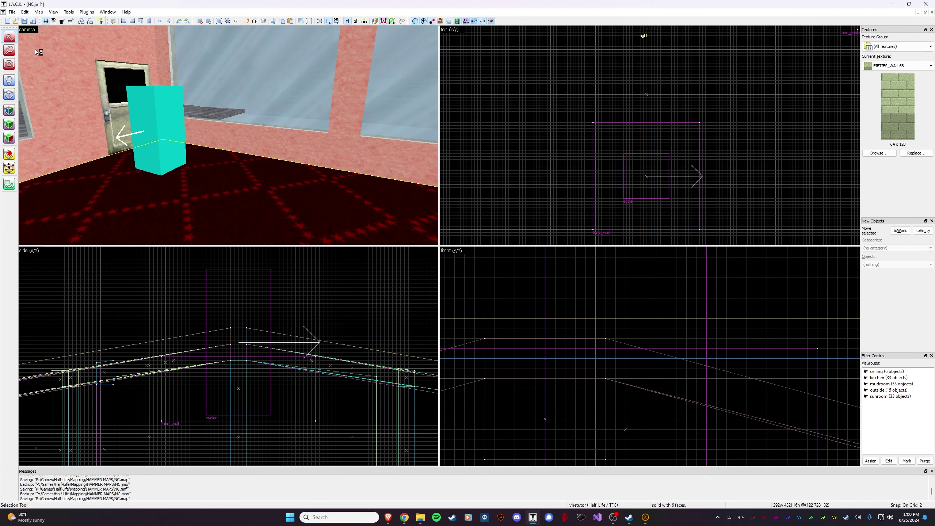
pyautogui.doubleClick(142, 110)
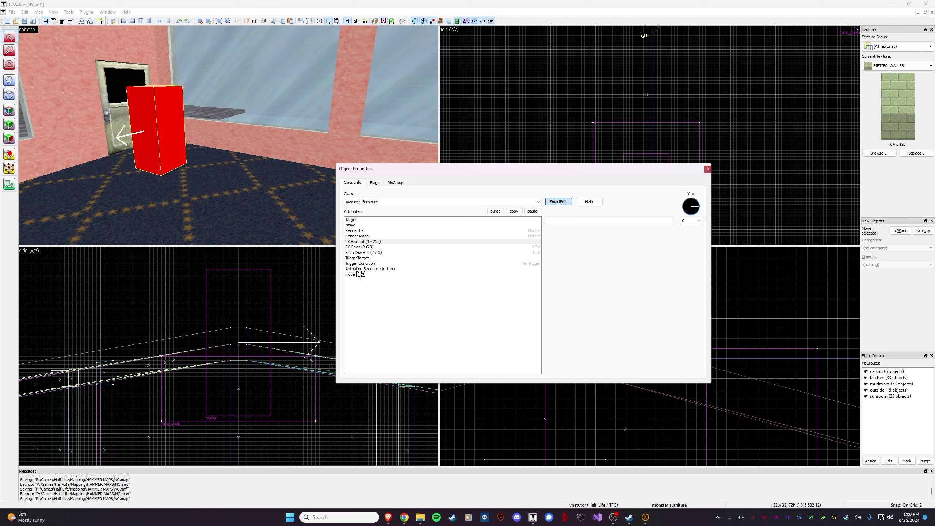
pyautogui.click(356, 274)
pyautogui.click(668, 221)
pyautogui.doubleClick(203, 202)
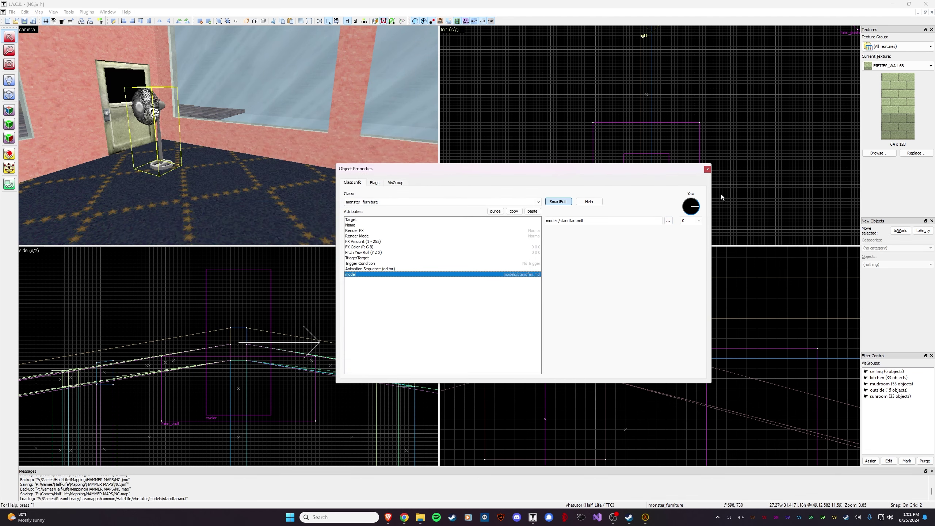
# Set the stand fan's yaw to 287 and close its object properties
pyautogui.click(697, 195)
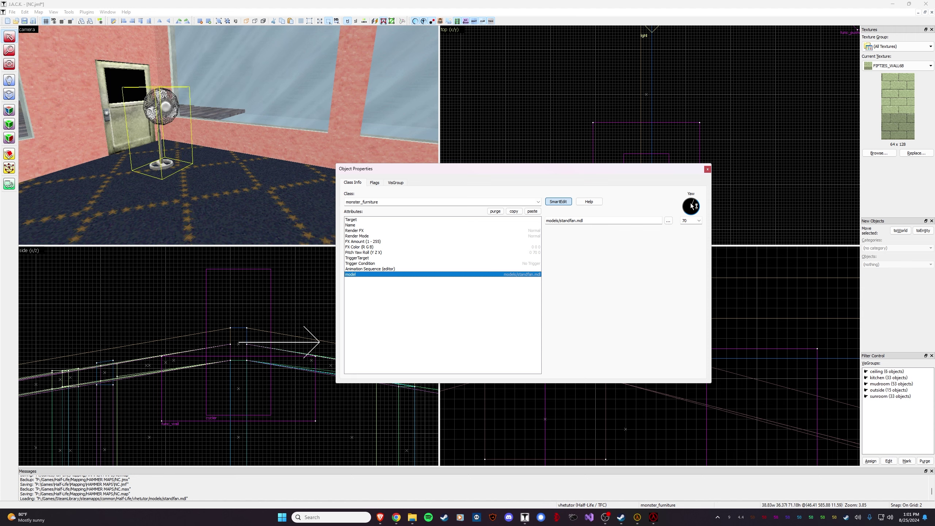
pyautogui.click(691, 206)
pyautogui.click(707, 169)
# Move the stand fan to the window corner at the opposite end of the sunroom in the top view
pyautogui.press('z')
pyautogui.scroll(-4, 659, 172)
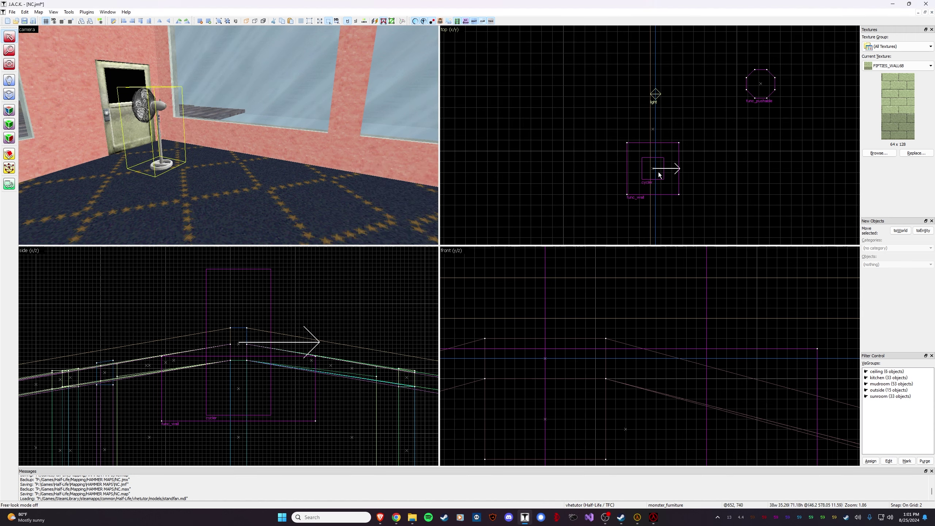
pyautogui.scroll(5, 640, 180)
pyautogui.scroll(-2, 639, 180)
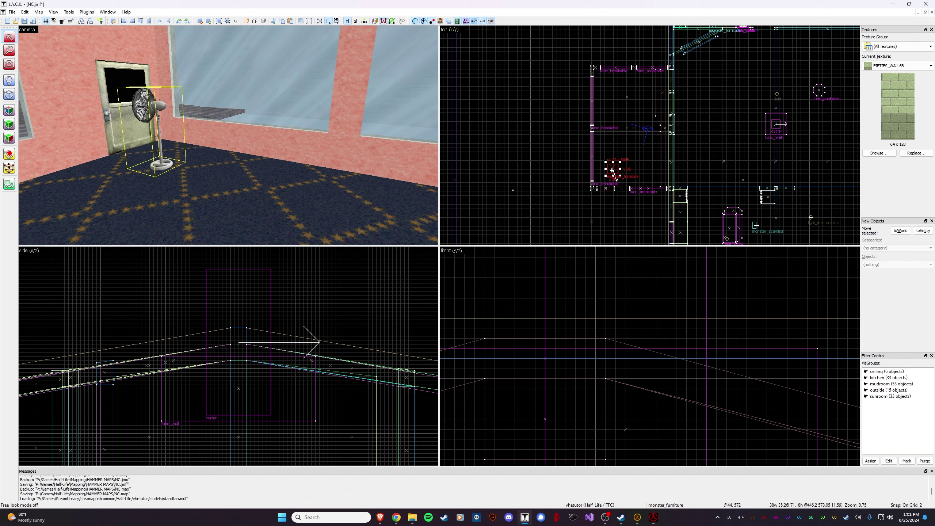
pyautogui.moveTo(594, 75); pyautogui.dragTo(604, 82)
# Examine the stand fan up close in its new corner and review its object properties
pyautogui.press('z')
pyautogui.press('w')
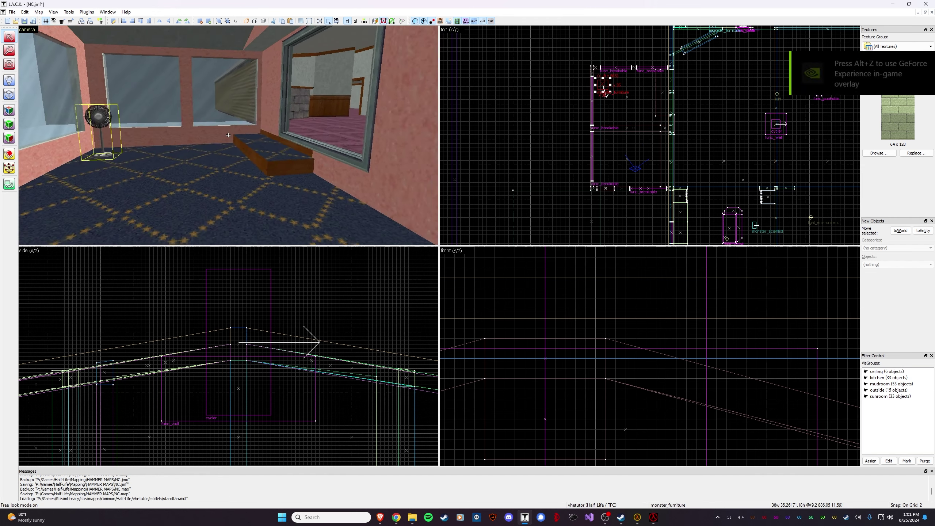
pyautogui.press('w')
pyautogui.press('z')
pyautogui.doubleClick(195, 154)
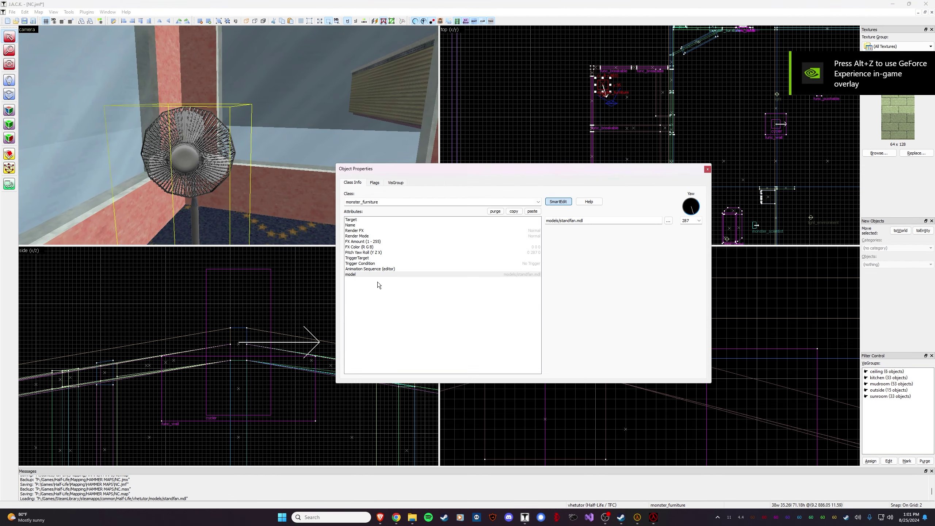
pyautogui.click(707, 169)
pyautogui.press('z')
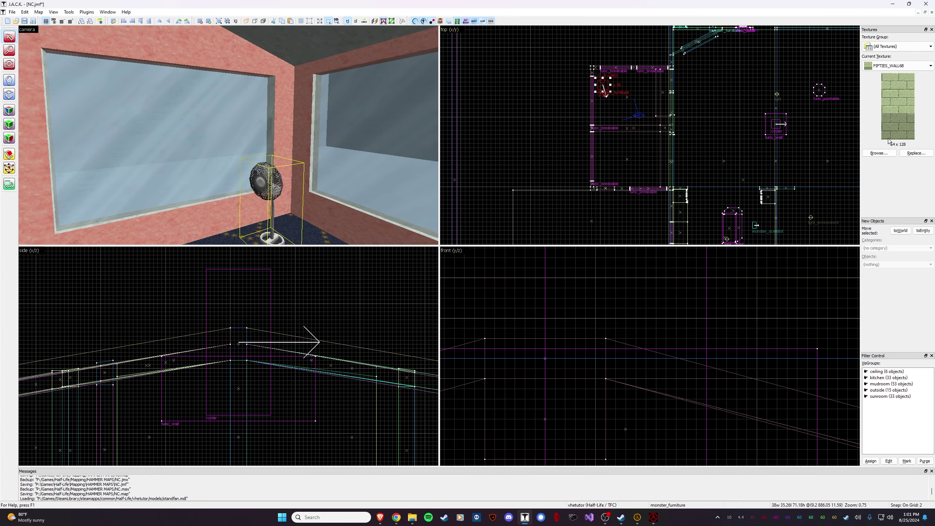
# Filter the texture browser for clip and choose CLIP as the current texture
pyautogui.click(878, 152)
pyautogui.write('clip')
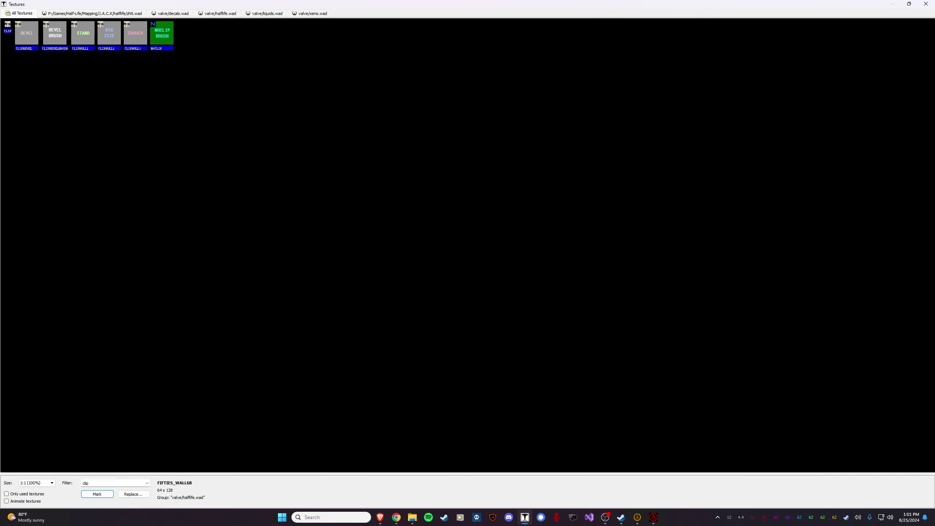
pyautogui.doubleClick(7, 27)
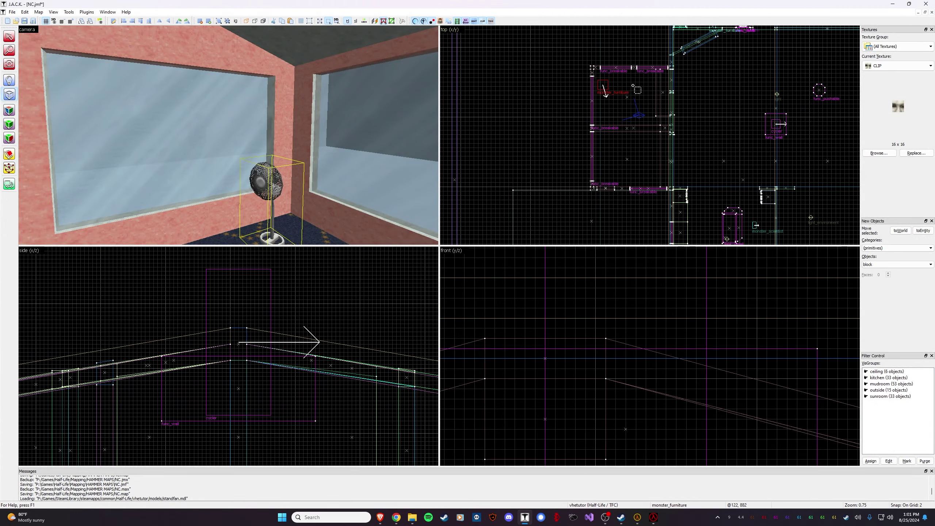
# Create a CLIP block around the stand fan, 42 by 40 units in plan and 72 units tall
pyautogui.scroll(8, 605, 77)
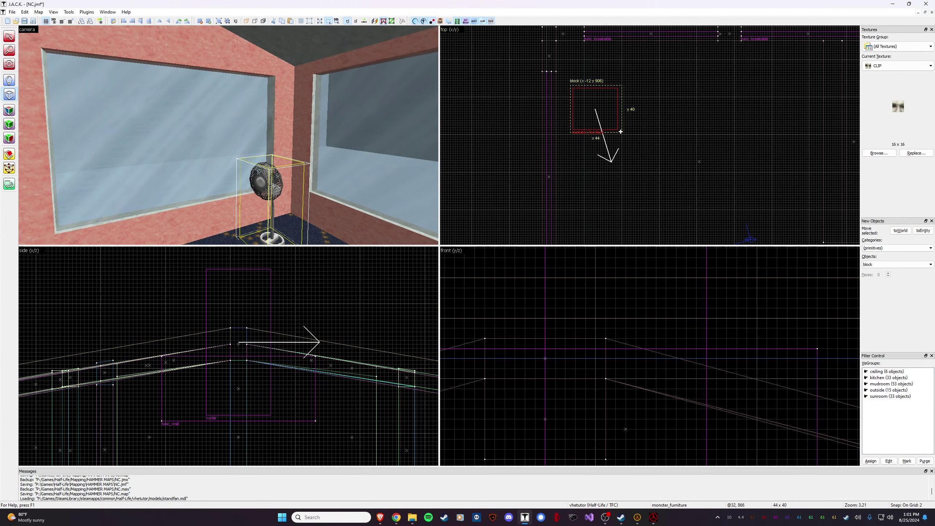
pyautogui.scroll(-10, 310, 403)
pyautogui.moveTo(305, 403); pyautogui.dragTo(373, 297, button='middle')
pyautogui.scroll(9, 147, 343)
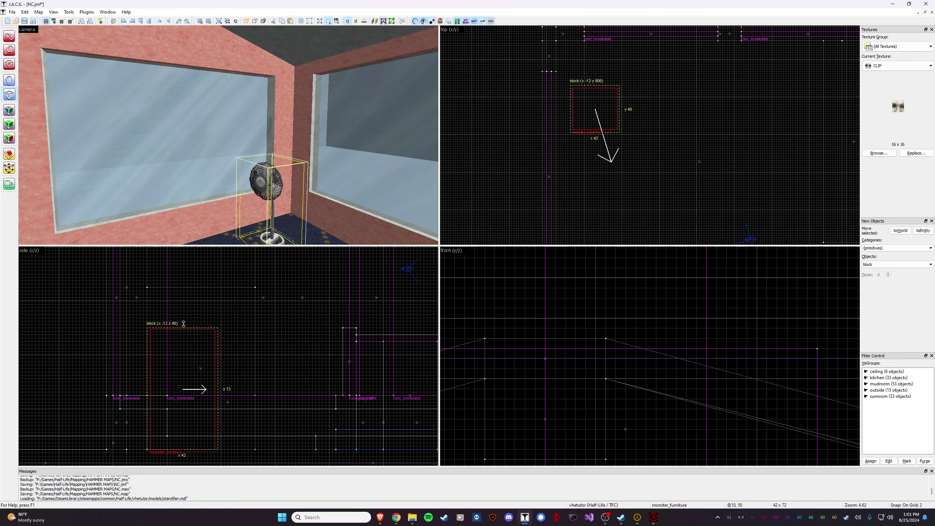
pyautogui.press('Return')
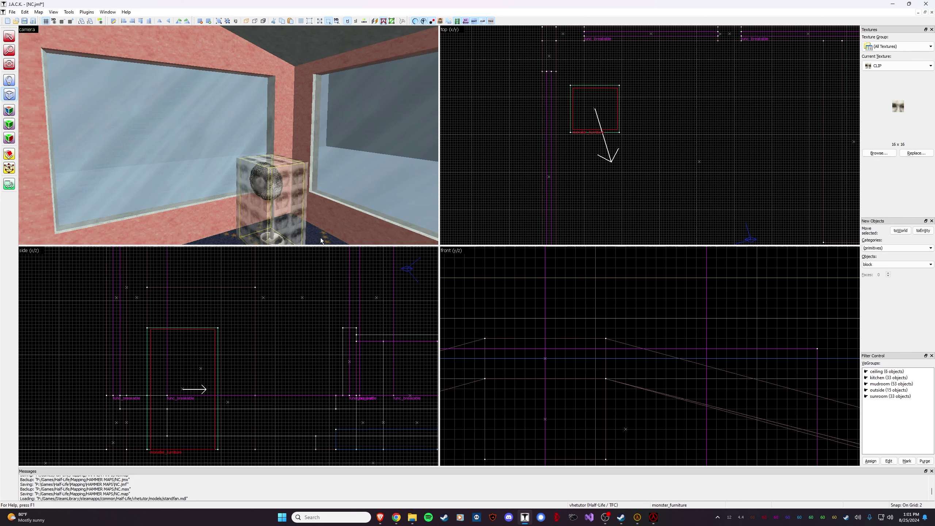
# Compile the map and load it in the Half-Life game with the console command map nc
pyautogui.press('F9')
pyautogui.click(534, 324)
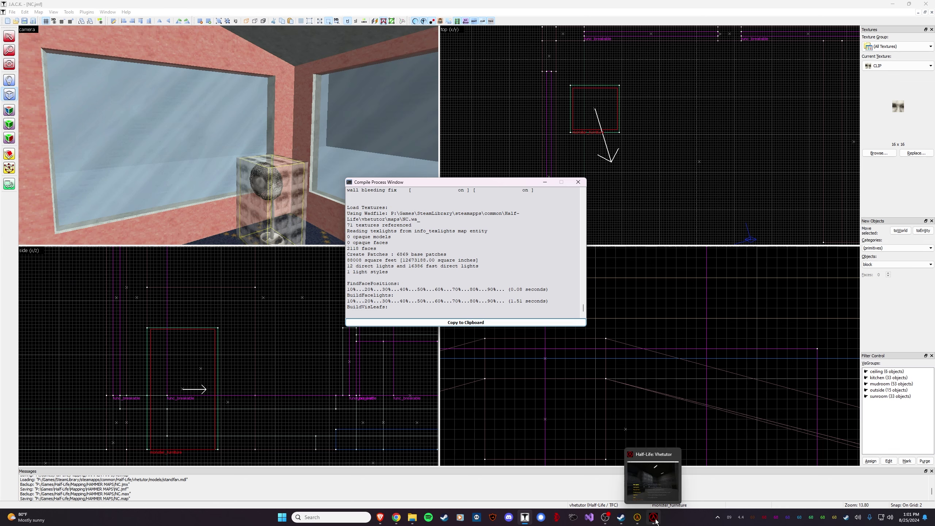
pyautogui.click(651, 467)
pyautogui.write('map nc')
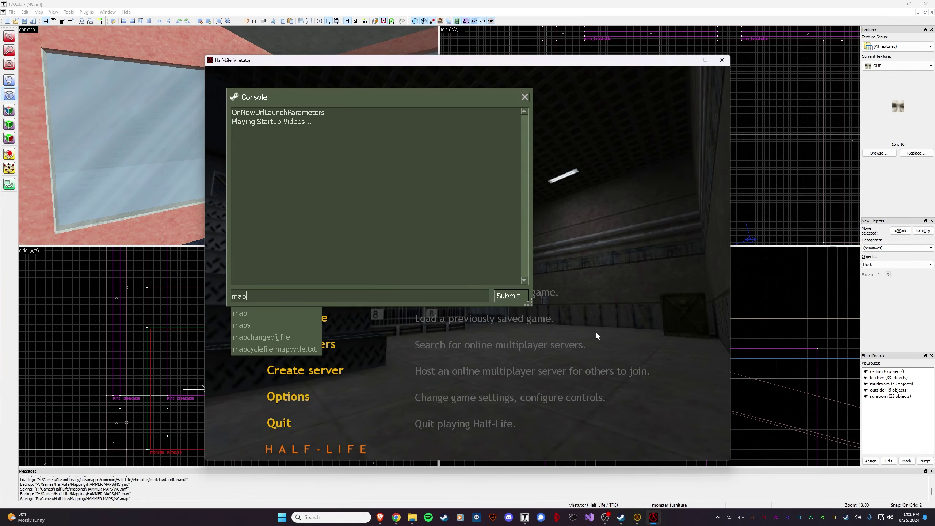
pyautogui.press('Return')
# Walk through the house to the sunroom and inspect the stand fan up close in game
pyautogui.press('w')
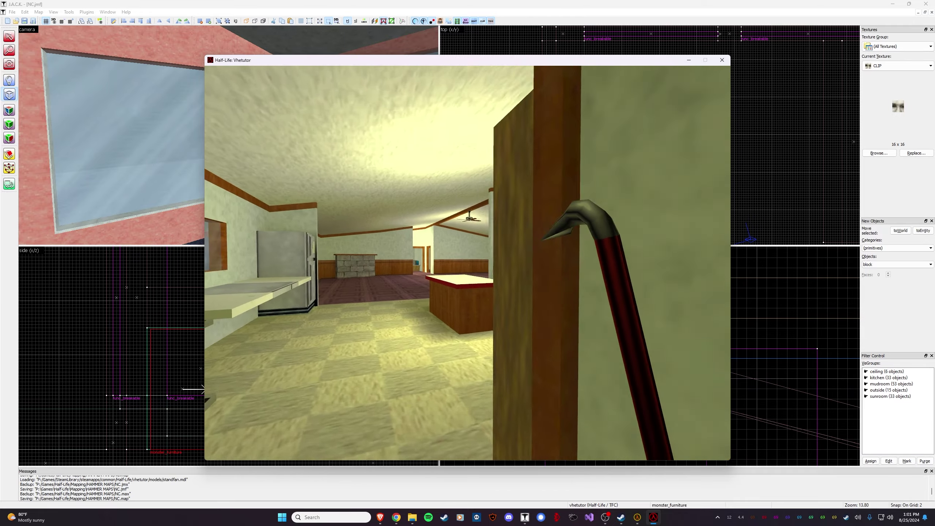
pyautogui.press('w')
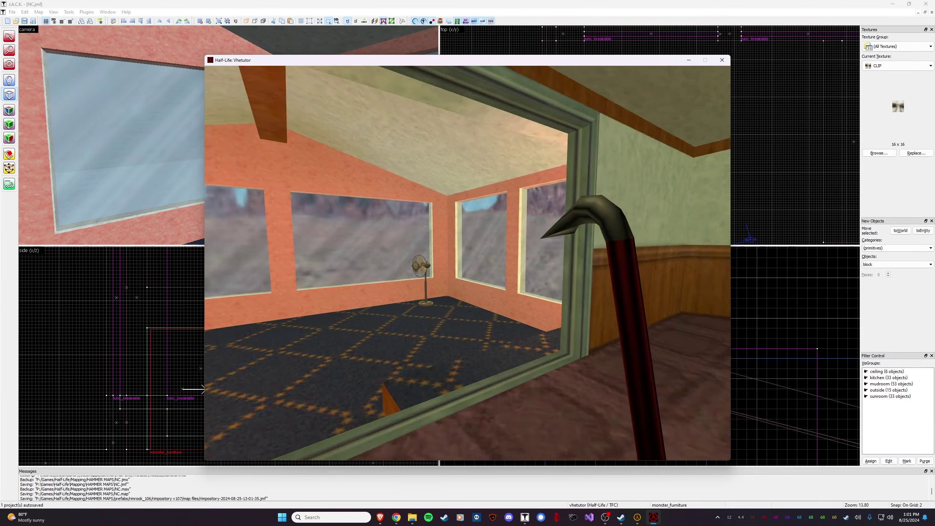
pyautogui.press('d')
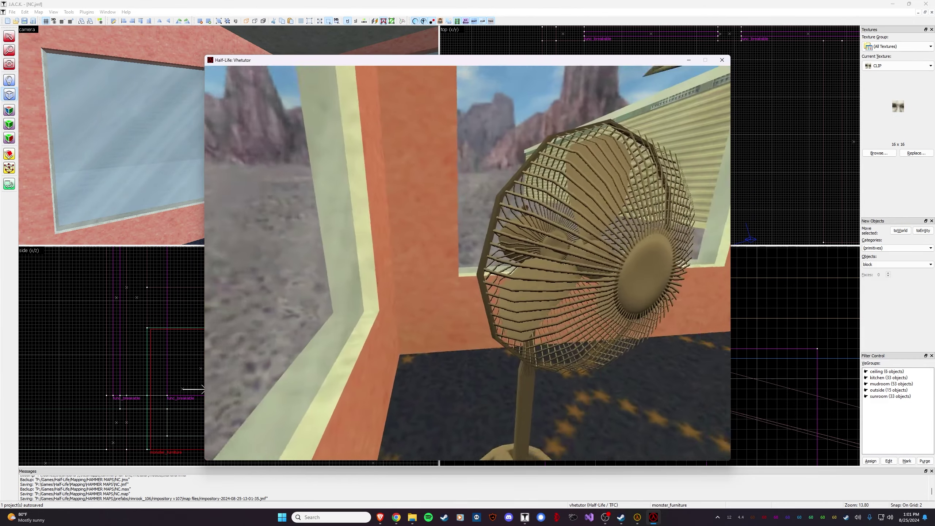
pyautogui.press('ctrl')
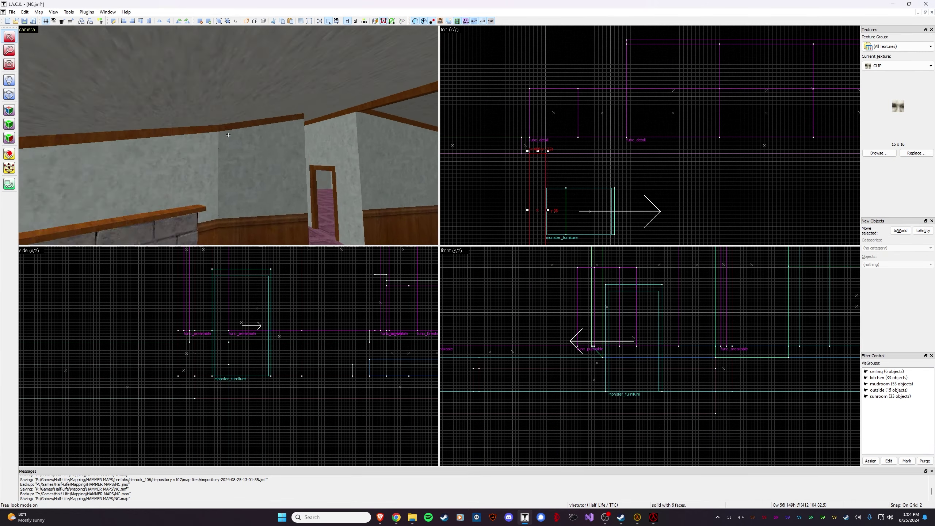
pyautogui.press('w')
pyautogui.press('w')
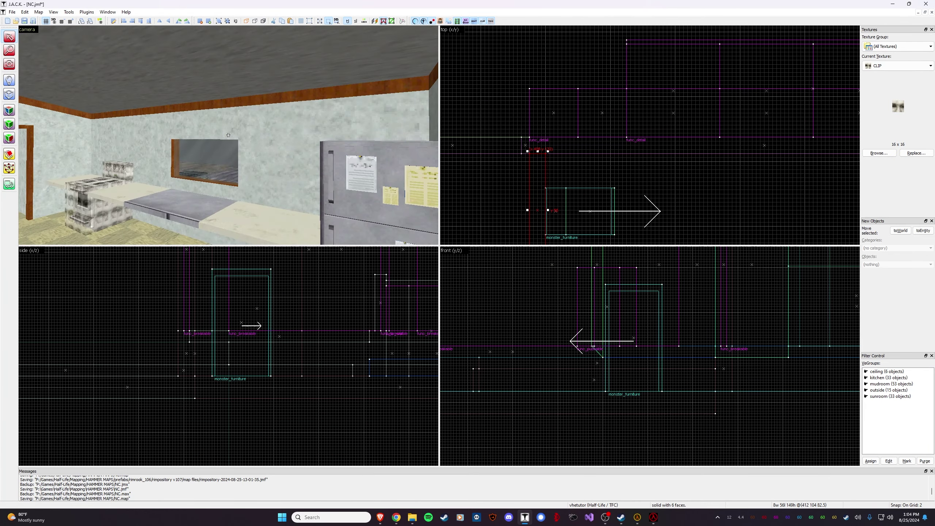
pyautogui.press('s')
pyautogui.press('w')
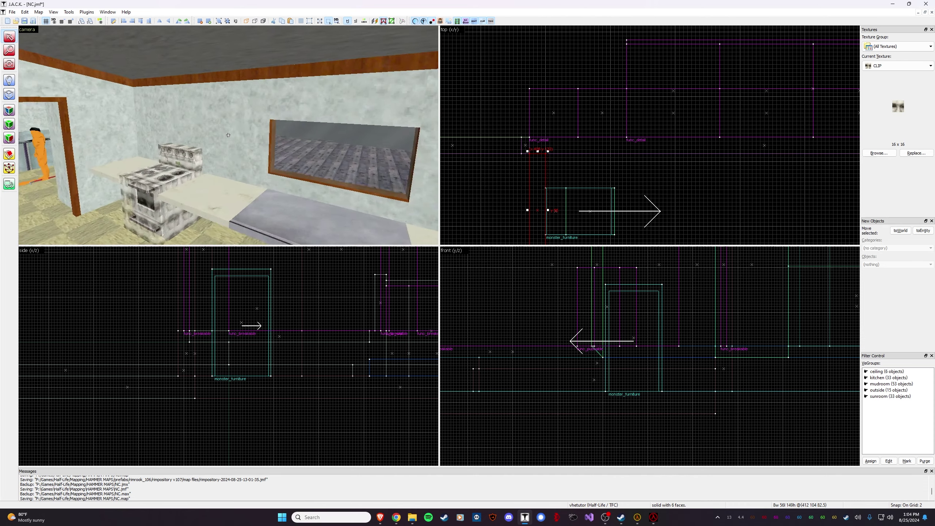
pyautogui.press('s')
pyautogui.press('w')
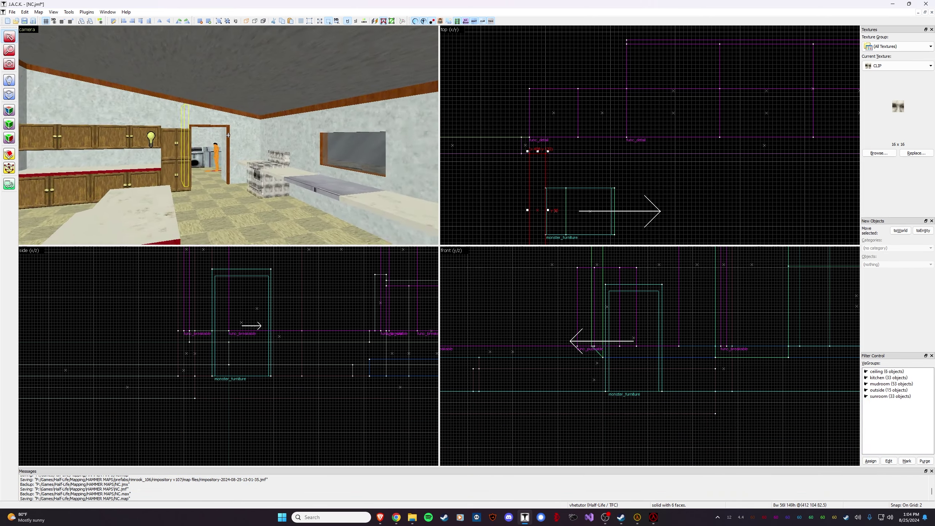
pyautogui.press('w')
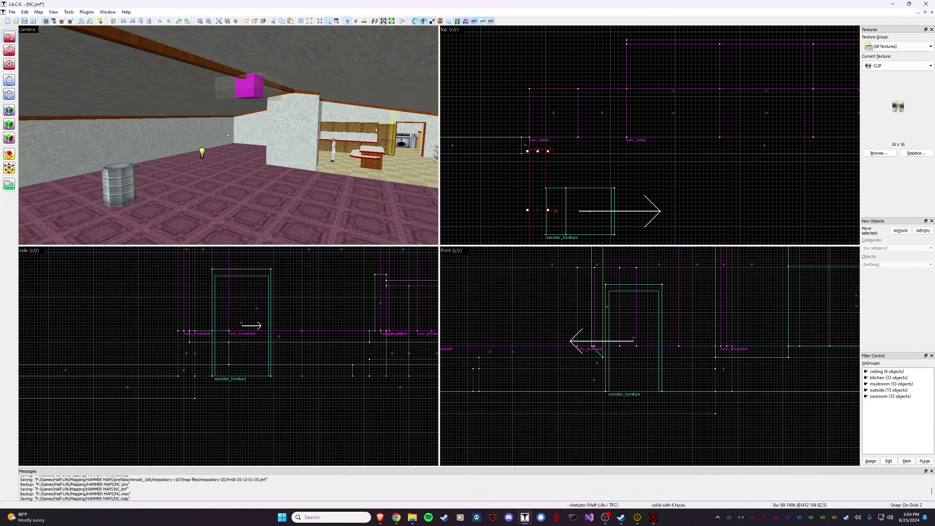
# Fly around the sunroom and kitchen in the 3D view to examine the ceiling block, the wall and the surrounding rooms
pyautogui.press('w')
pyautogui.click(228, 135)
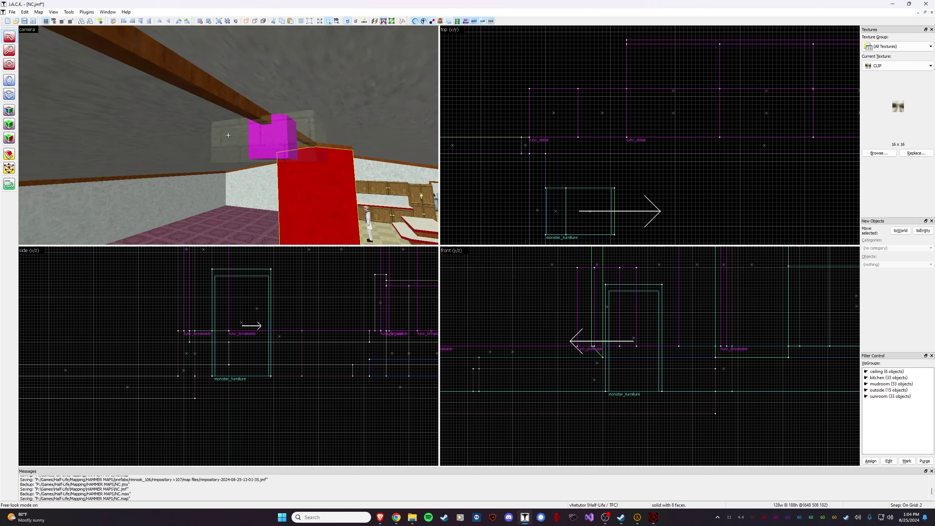
pyautogui.press('w')
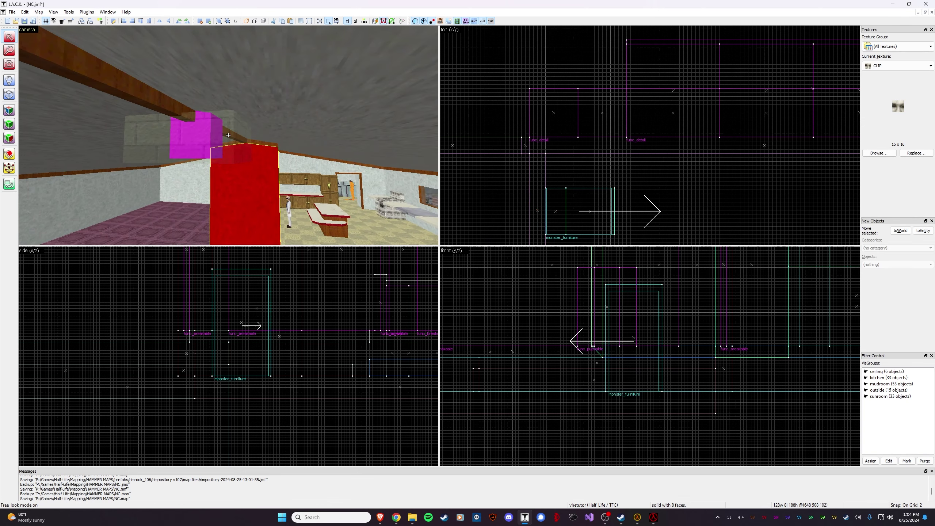
pyautogui.press('d')
pyautogui.press('d')
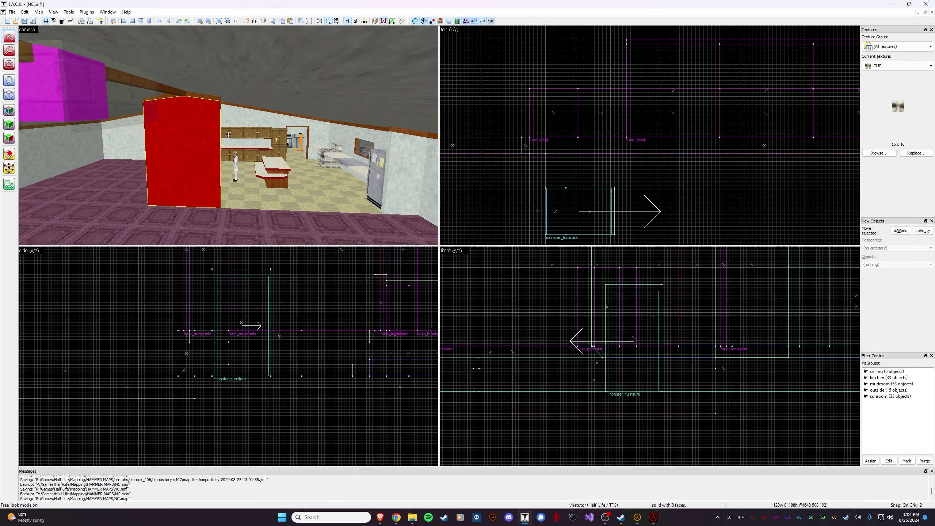
pyautogui.press('w')
pyautogui.press('s')
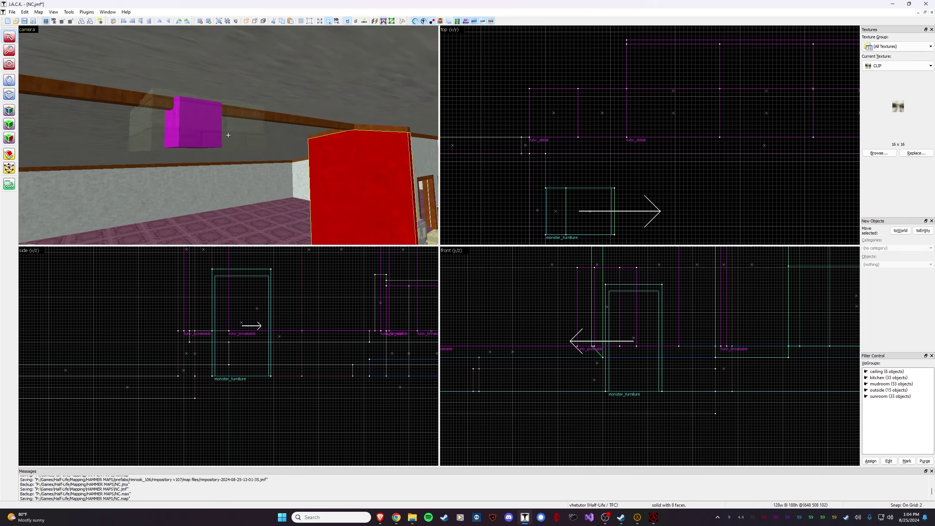
pyautogui.press('a')
pyautogui.press('d')
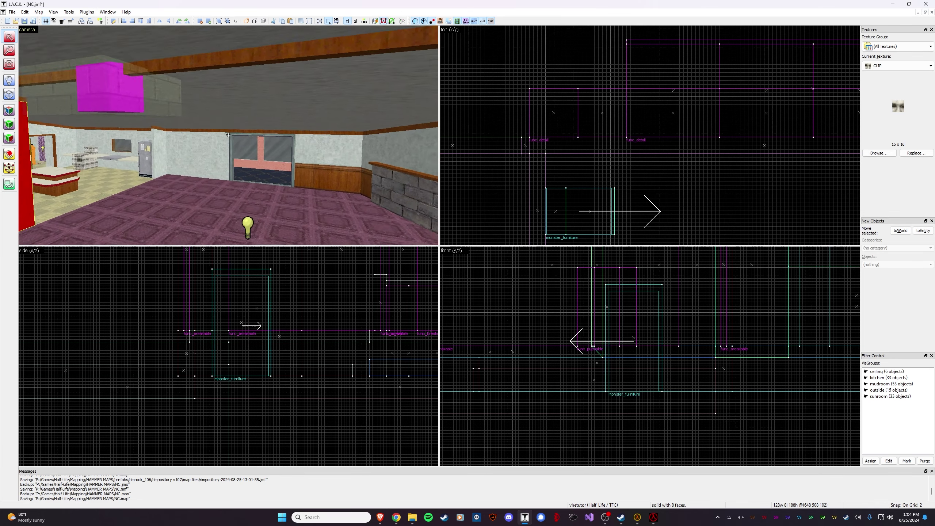
pyautogui.press('w')
pyautogui.press('d')
pyautogui.press('z')
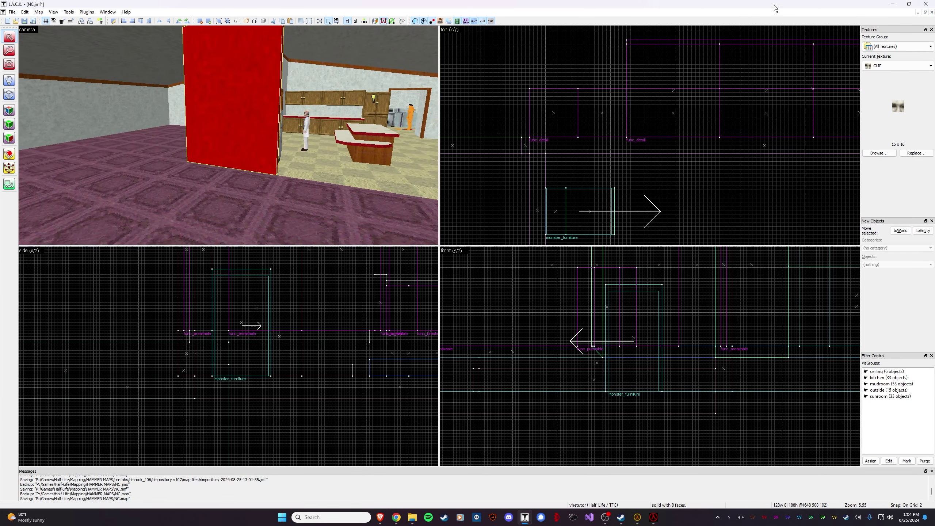
# Switch to the rimpository.jmf map and fly over its prefab collection in the 3D view to look through the available objects
pyautogui.click(925, 12)
pyautogui.click(424, 33)
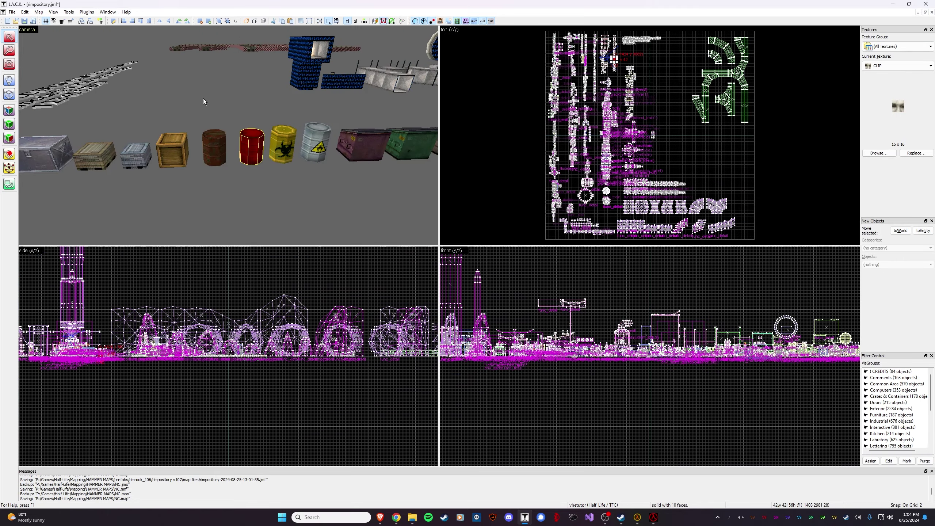
pyautogui.press('z')
pyautogui.press('w')
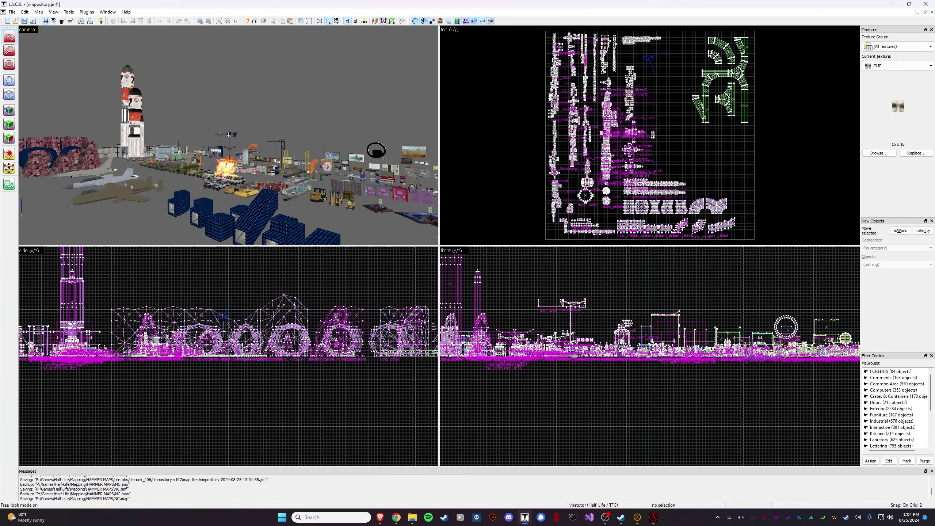
pyautogui.press('w')
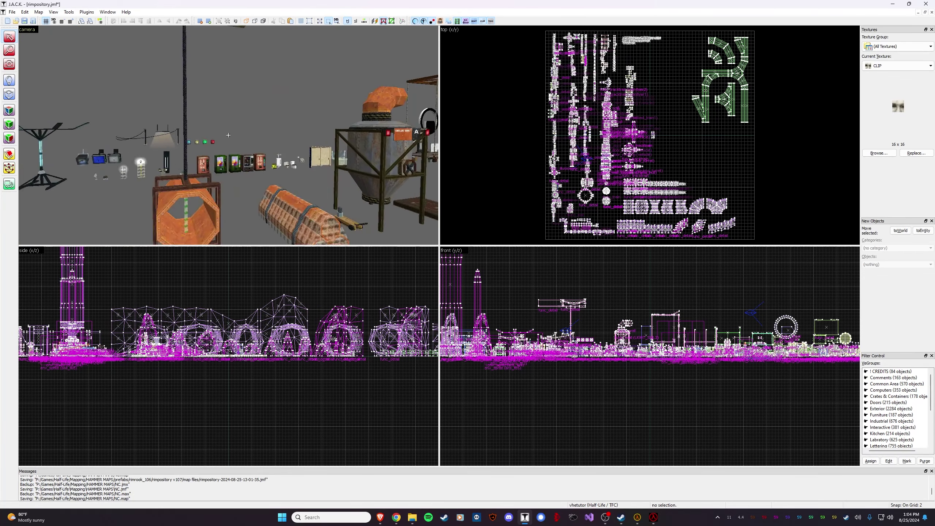
pyautogui.press('z')
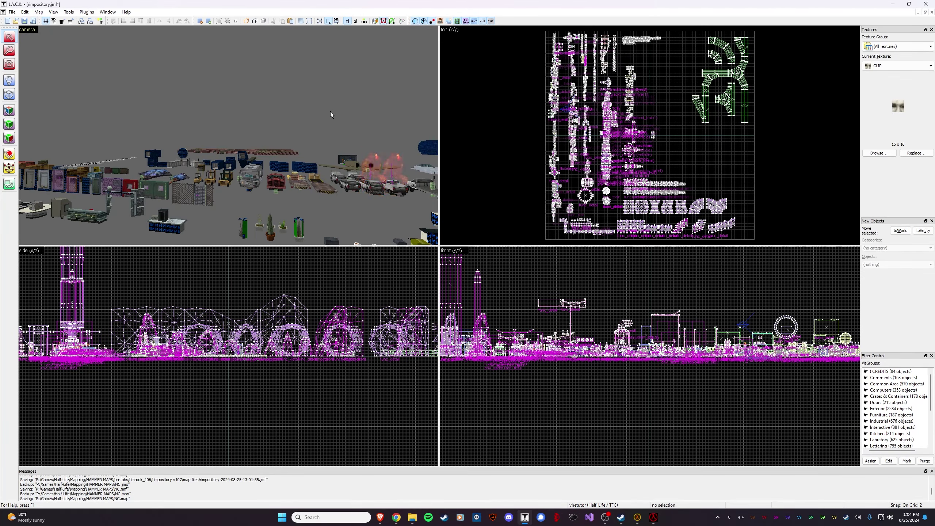